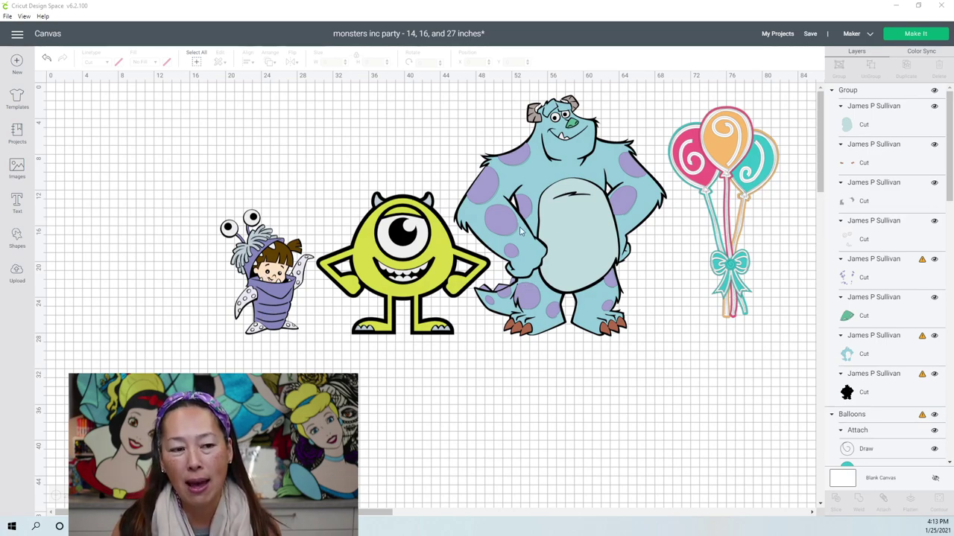
- Search the image library for "monsters inc", limit the results to the Disney brand and look through them
click(17, 168)
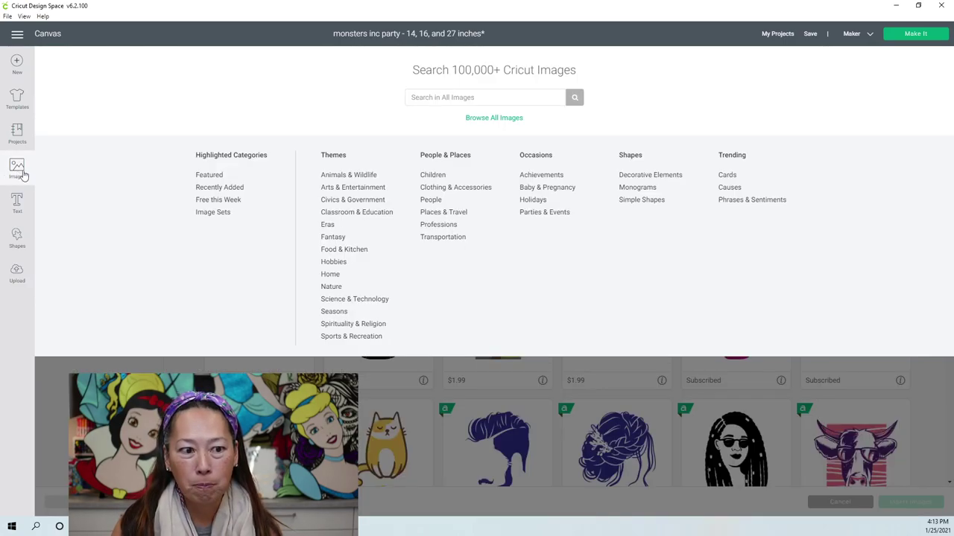
click(428, 97)
text(monsters inc)
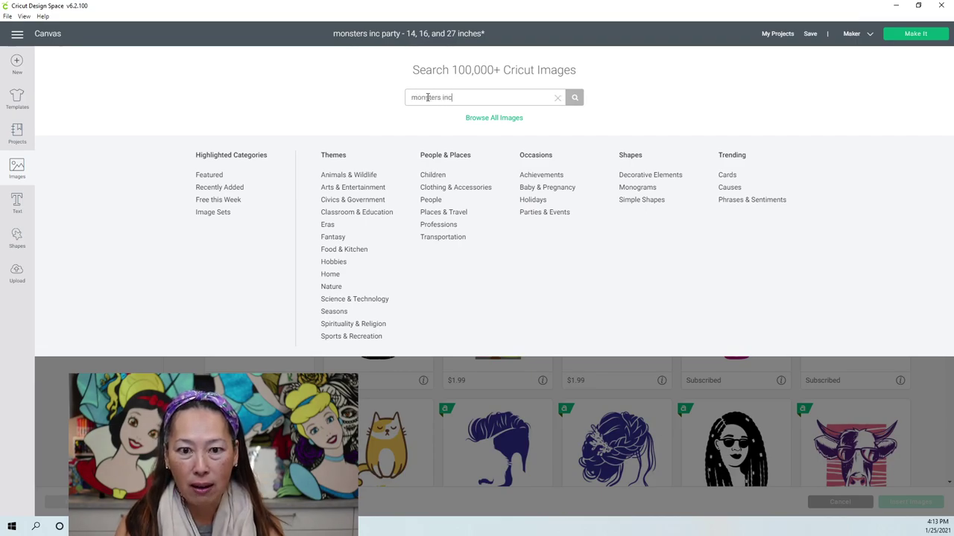
key(Return)
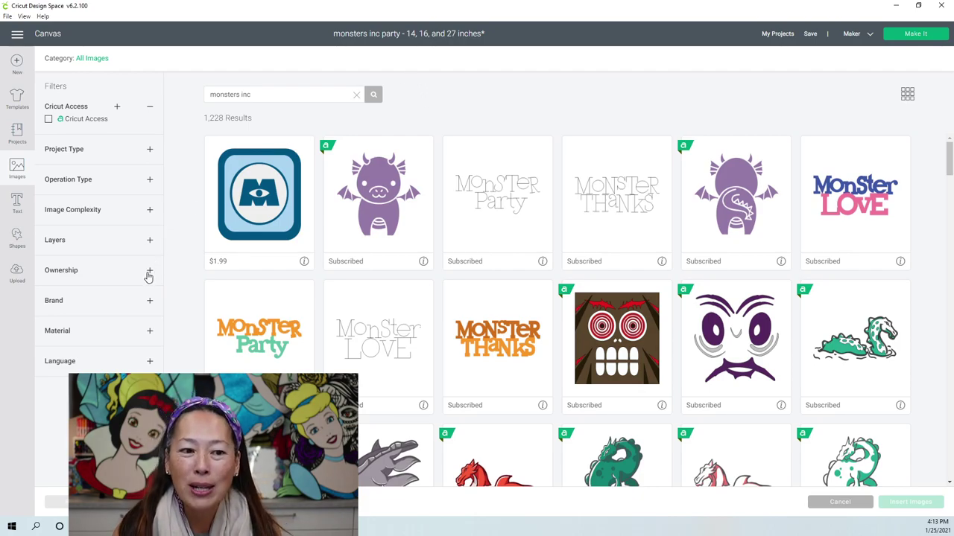
click(149, 304)
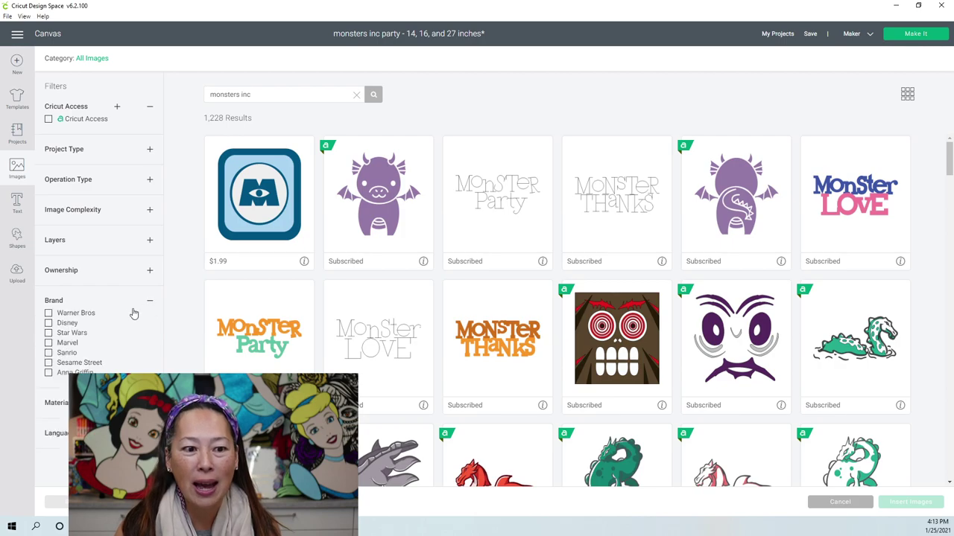
click(49, 322)
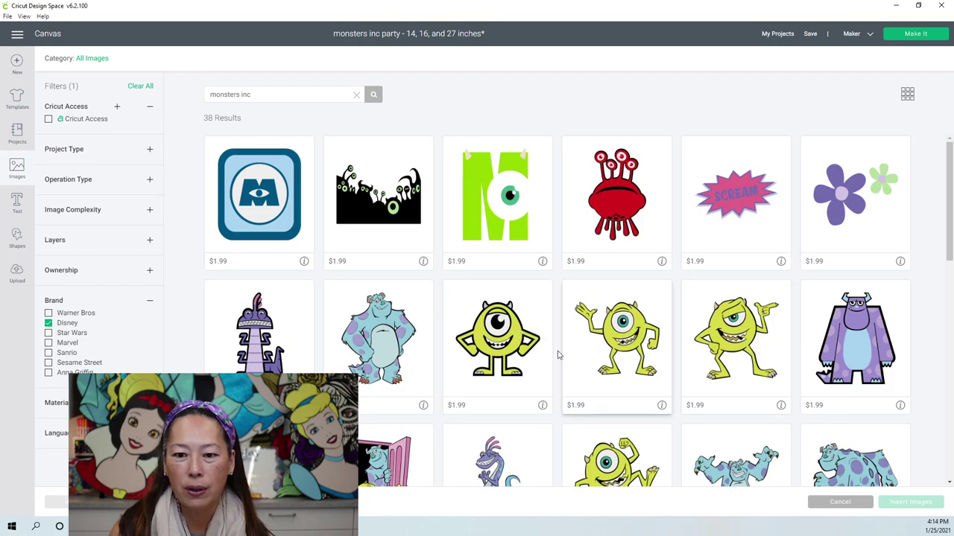
scroll(466, 366, down, 2)
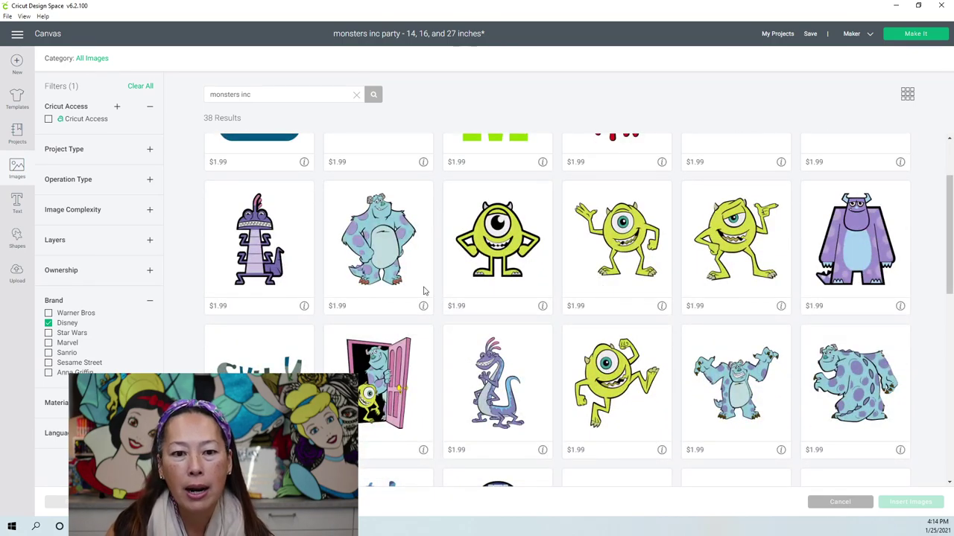
scroll(491, 267, down, 2)
scroll(492, 267, down, 3)
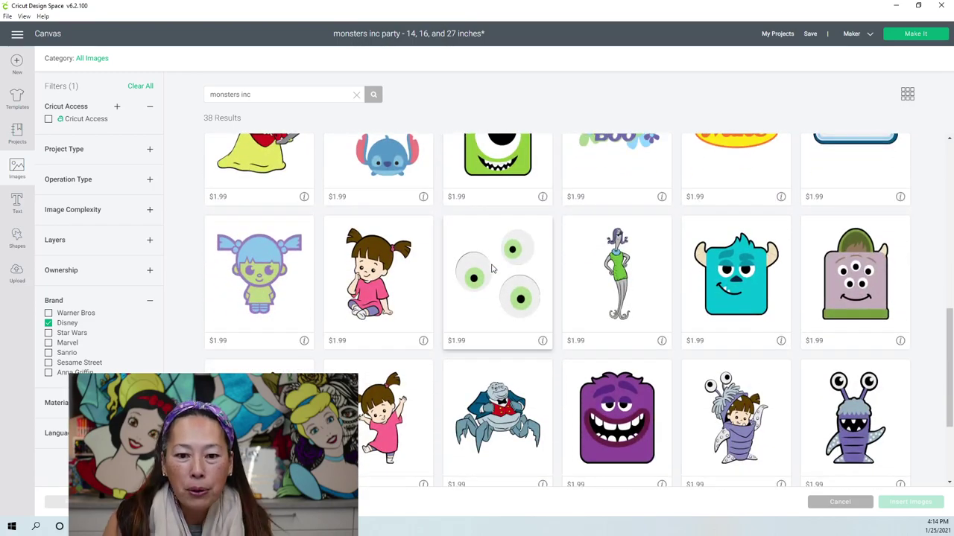
scroll(492, 266, down, 2)
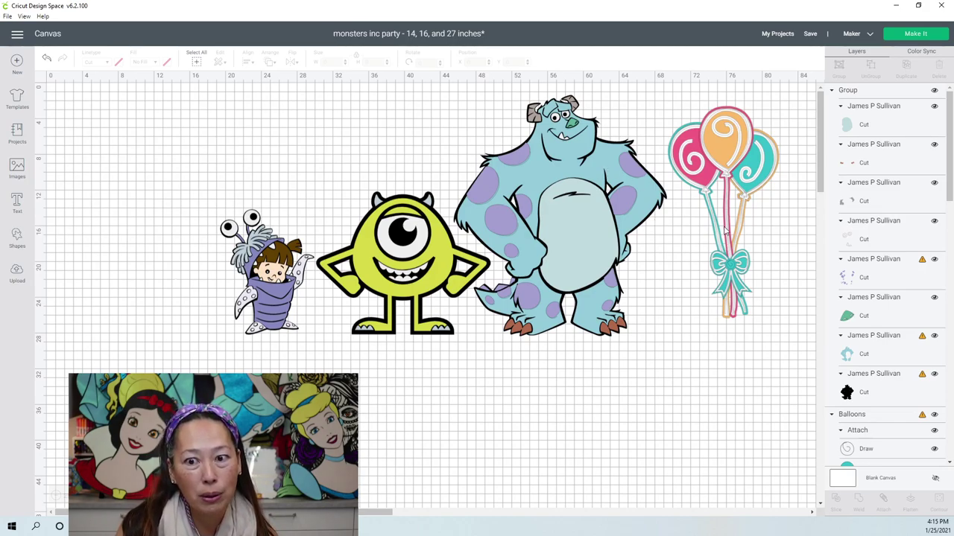
- Move the balloons behind Sullivan and shift Boo, Mike and Sullivan together further down the canvas
click(733, 196)
drag(733, 196, 622, 199)
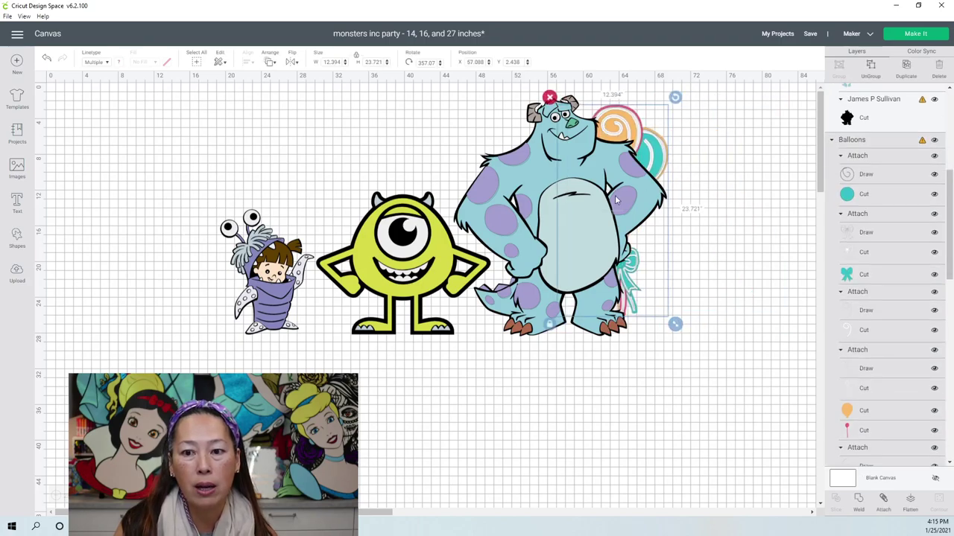
drag(160, 165, 546, 286)
click(711, 191)
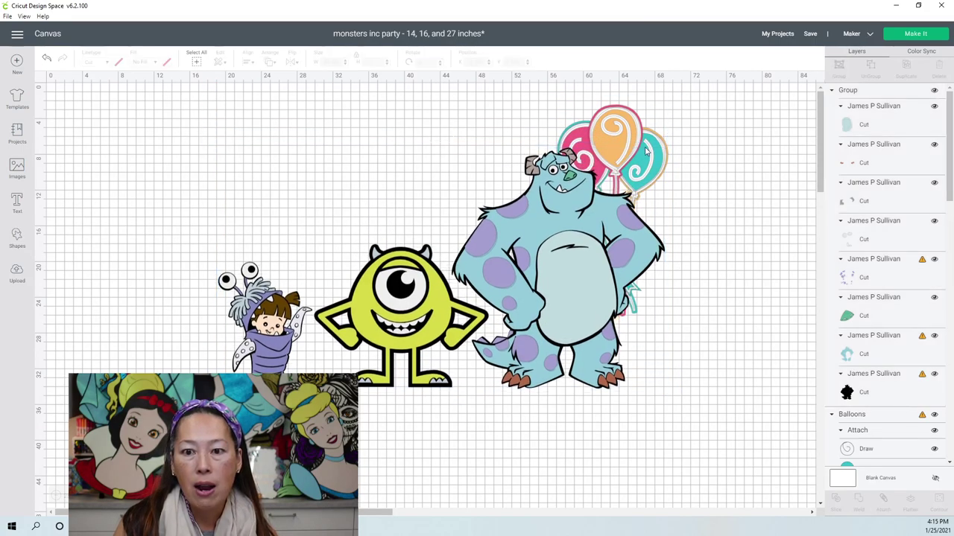
- Send the balloons group to the front so it sits above Sullivan
click(647, 152)
click(625, 130)
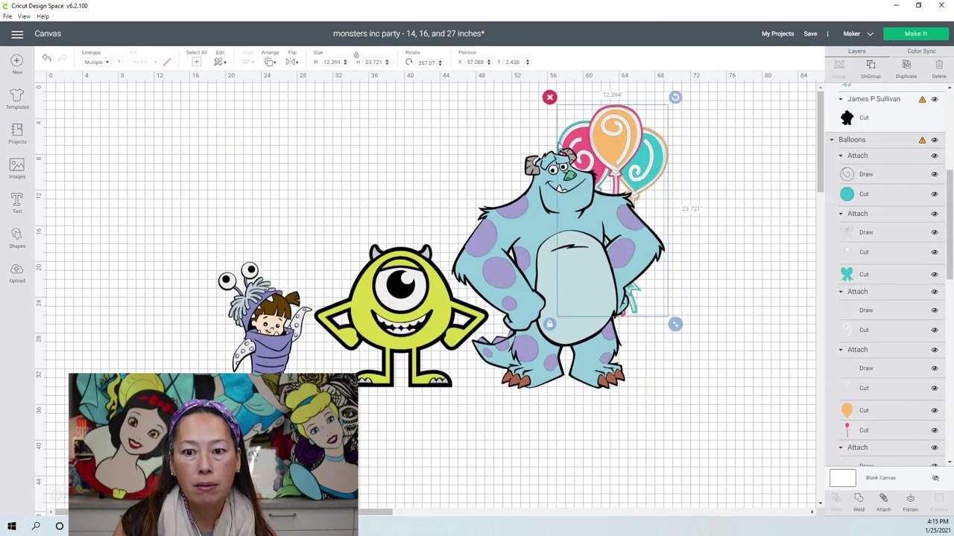
click(270, 62)
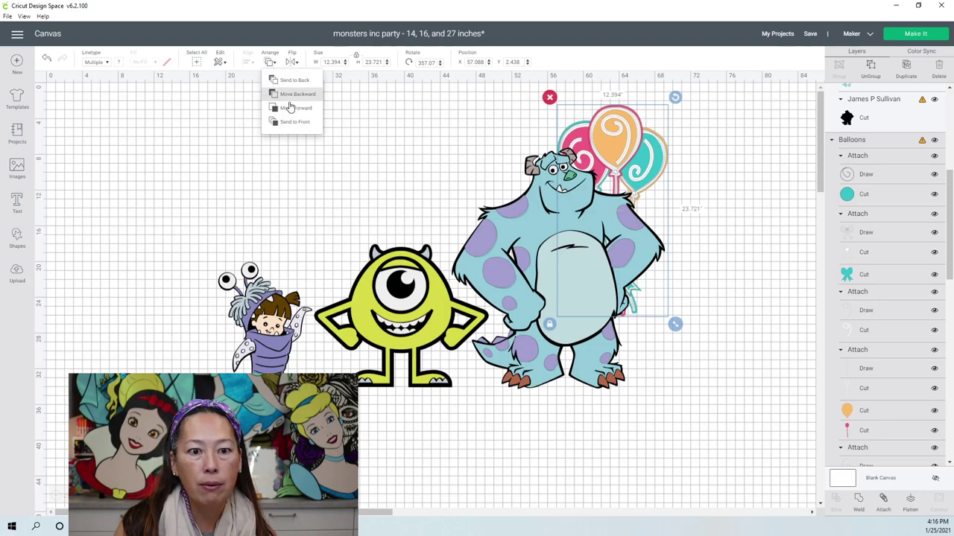
click(291, 123)
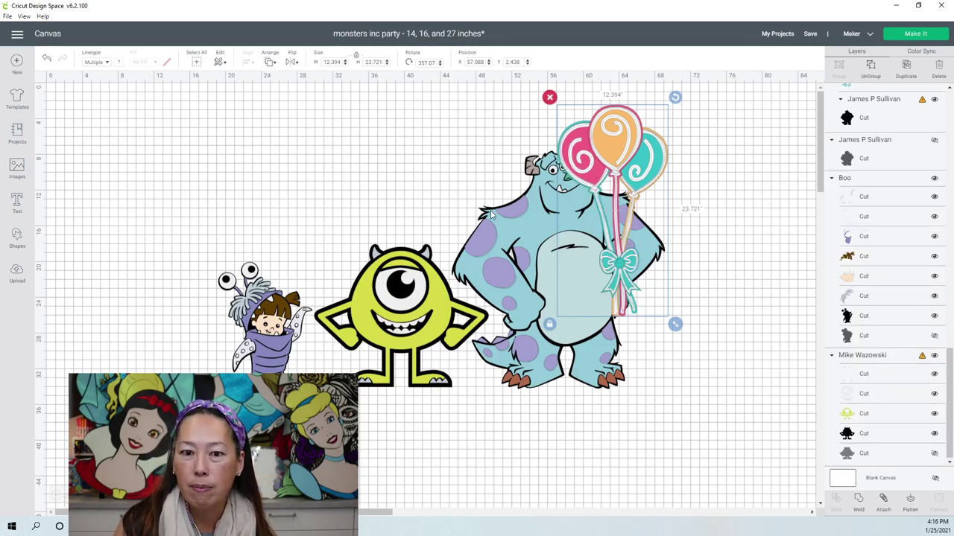
- Try the balloons over Sullivan's hand beside Mike, and place them clear of him on his other side at about X 72.6, Y 5.3
drag(623, 159, 524, 144)
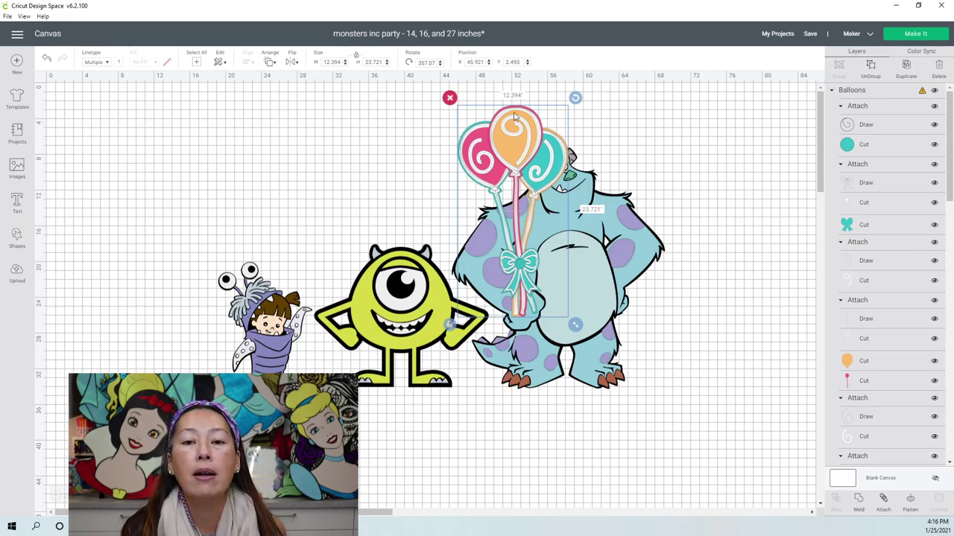
drag(505, 163, 753, 189)
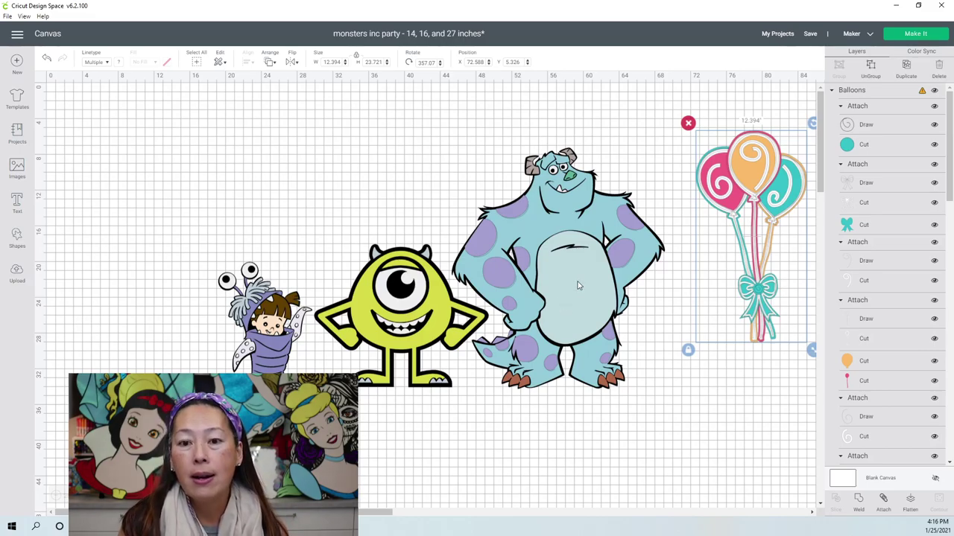
- Resize the whole Sullivan group to a height of 30 inches
click(571, 125)
drag(503, 113, 617, 399)
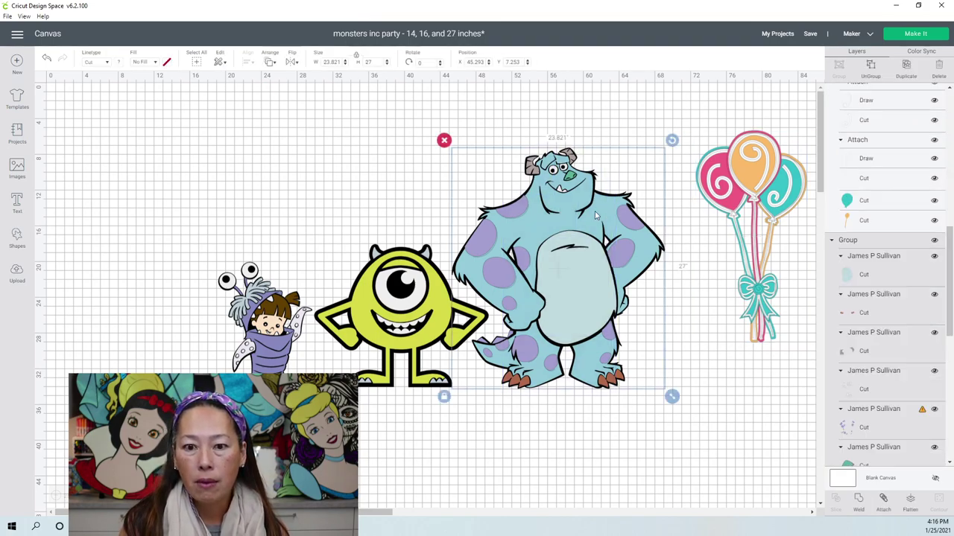
double_click(368, 62)
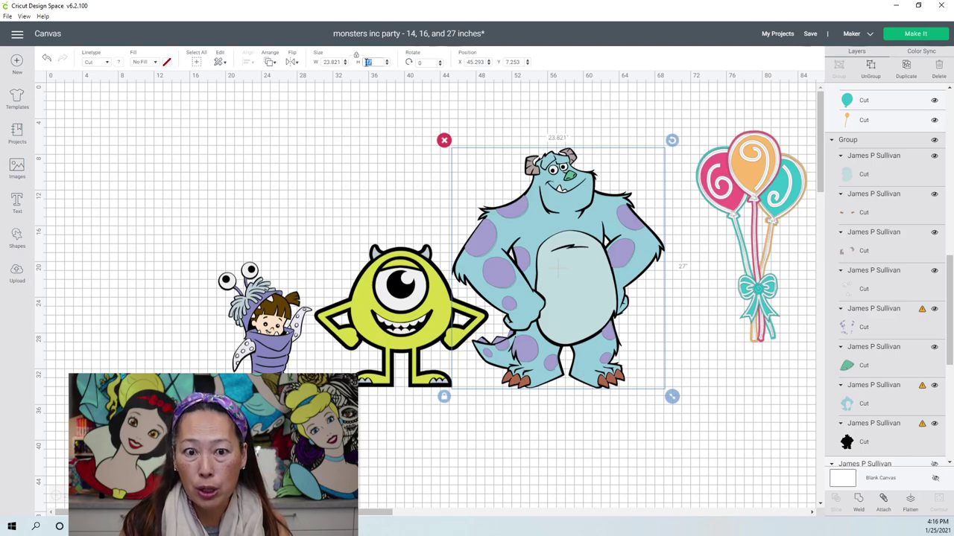
text(30)
key(Tab)
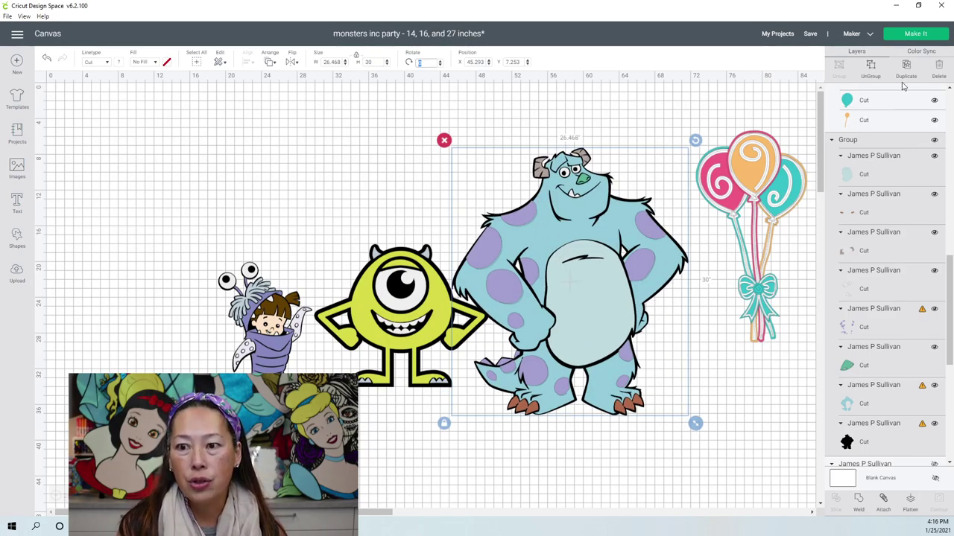
- Ungroup Sullivan into separate layers and select only his belly piece to check it
click(870, 69)
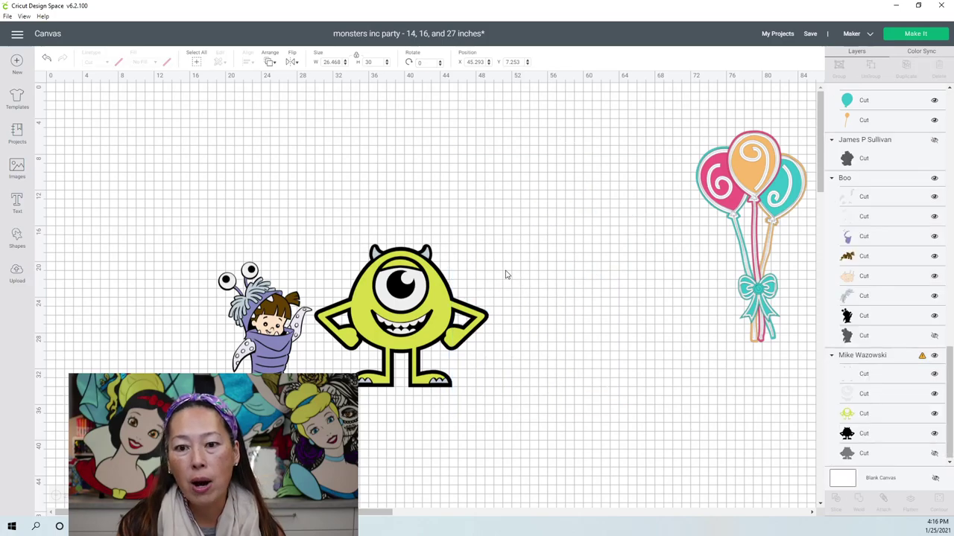
click(594, 295)
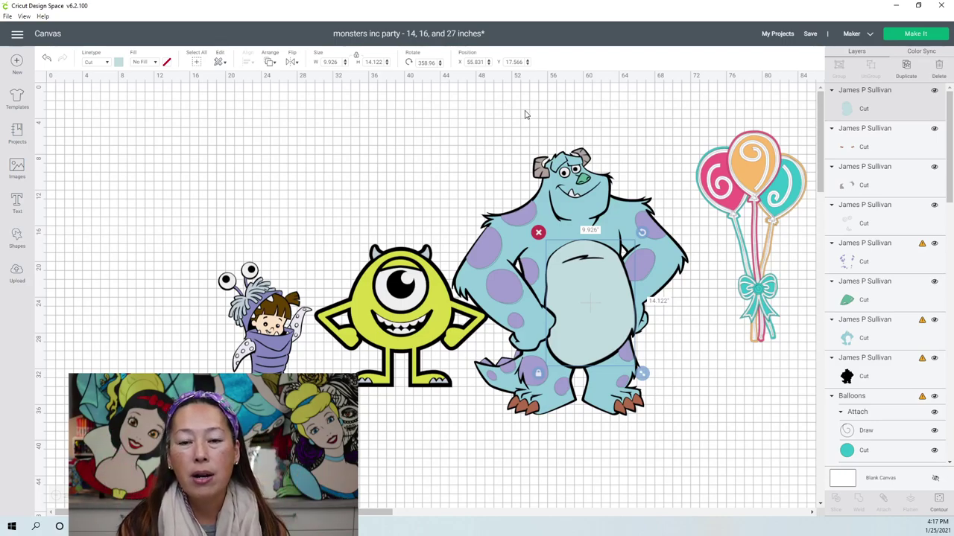
click(517, 131)
- Select all of Sullivan's ungrouped pieces together and set their overall height to 28 inches
drag(482, 120, 594, 214)
drag(692, 456, 509, 158)
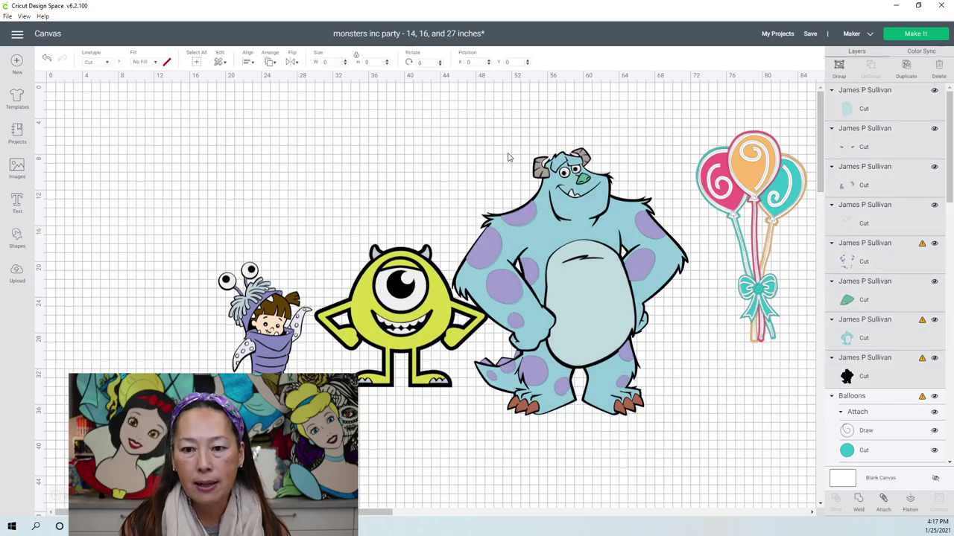
click(368, 63)
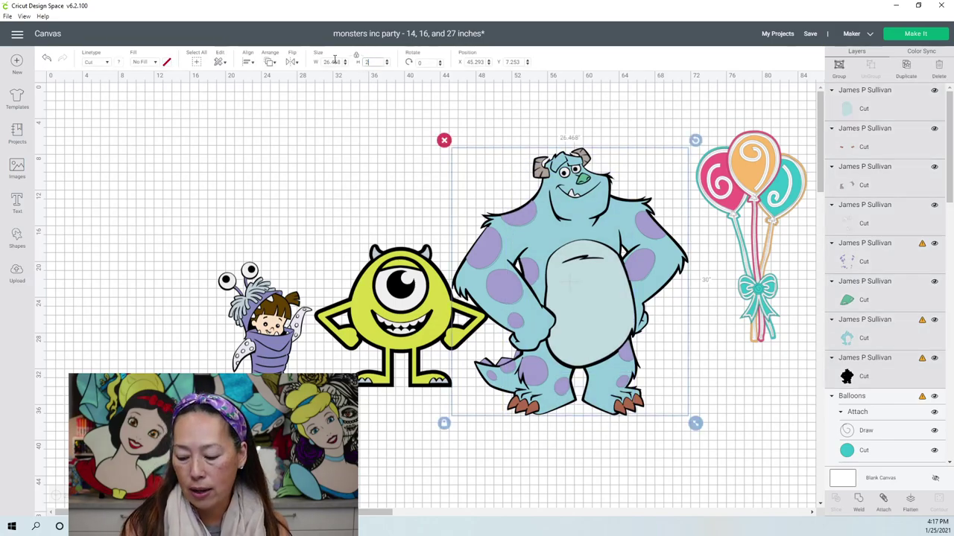
text(28)
key(Tab)
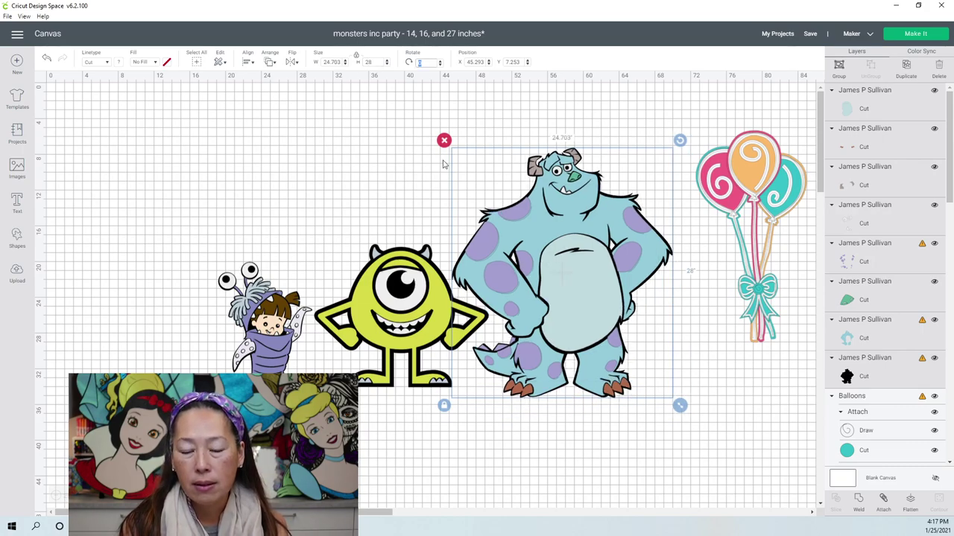
scroll(564, 447, right, 10)
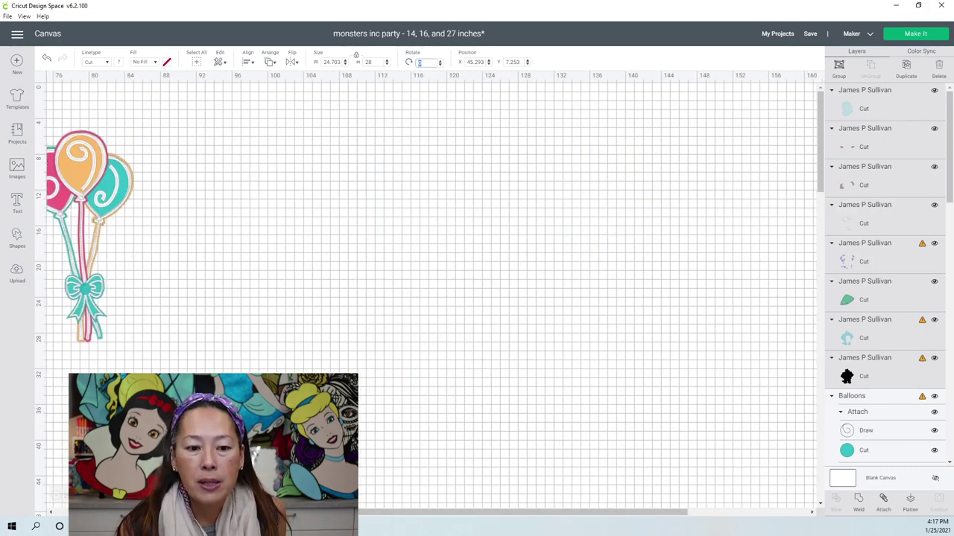
scroll(598, 326, left, 10)
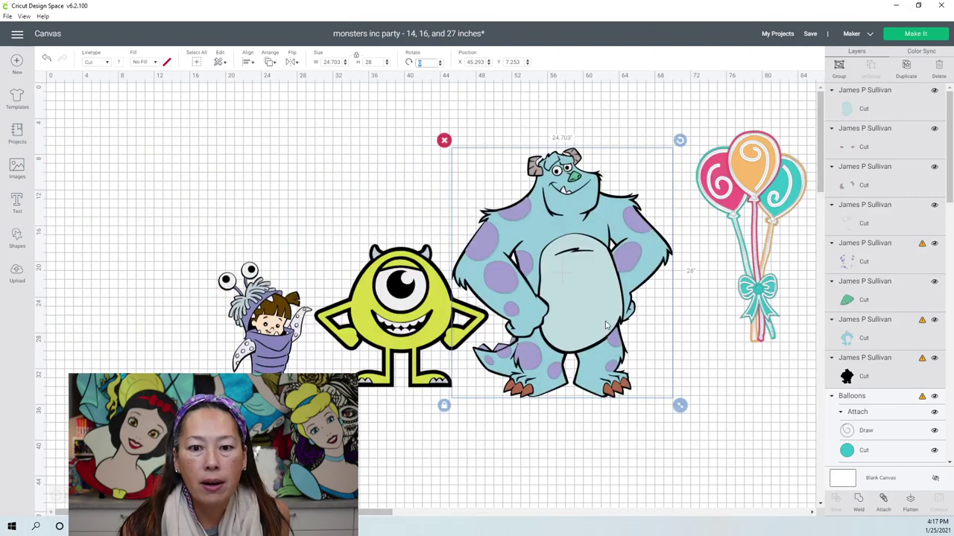
- Reselect all of Sullivan's loose pieces after picking the belly alone, and set their overall height to 27 inches
click(581, 270)
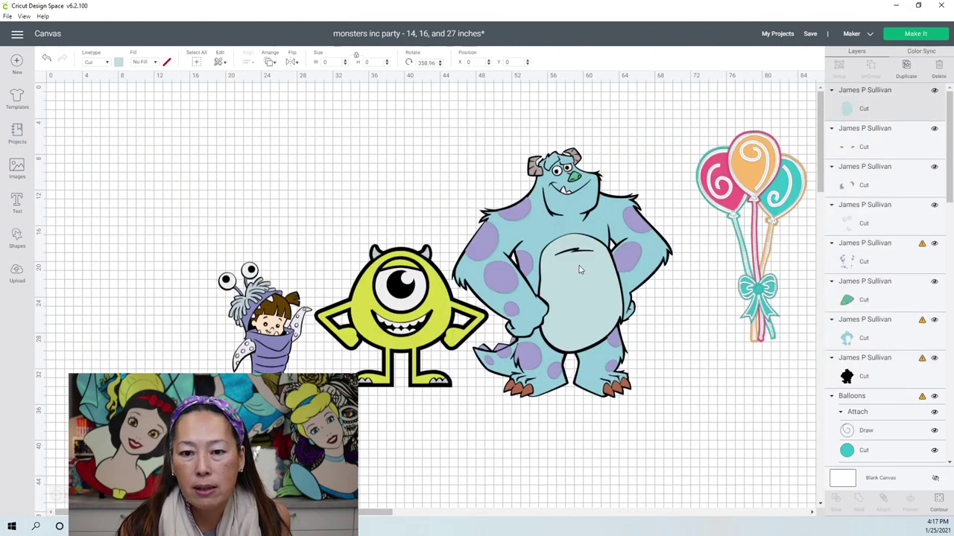
click(580, 270)
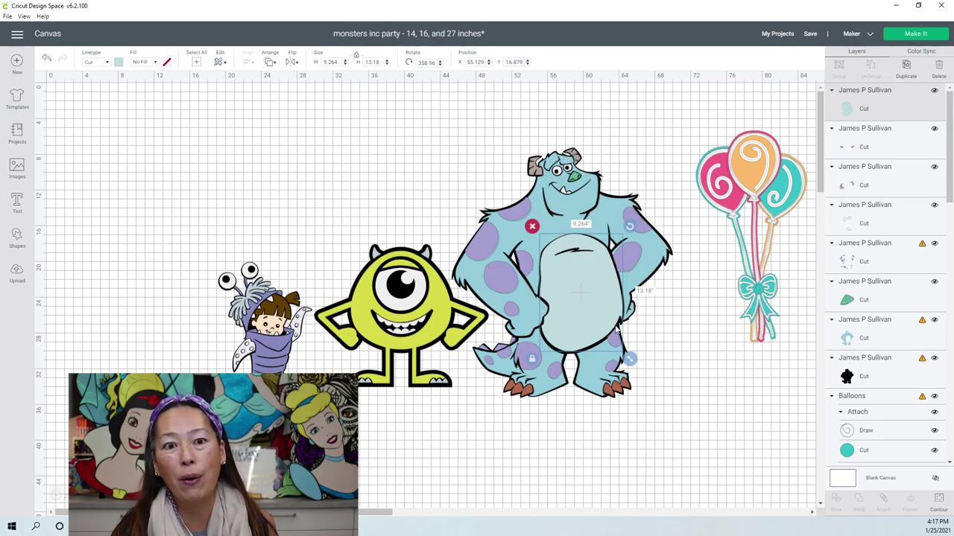
drag(520, 121, 652, 439)
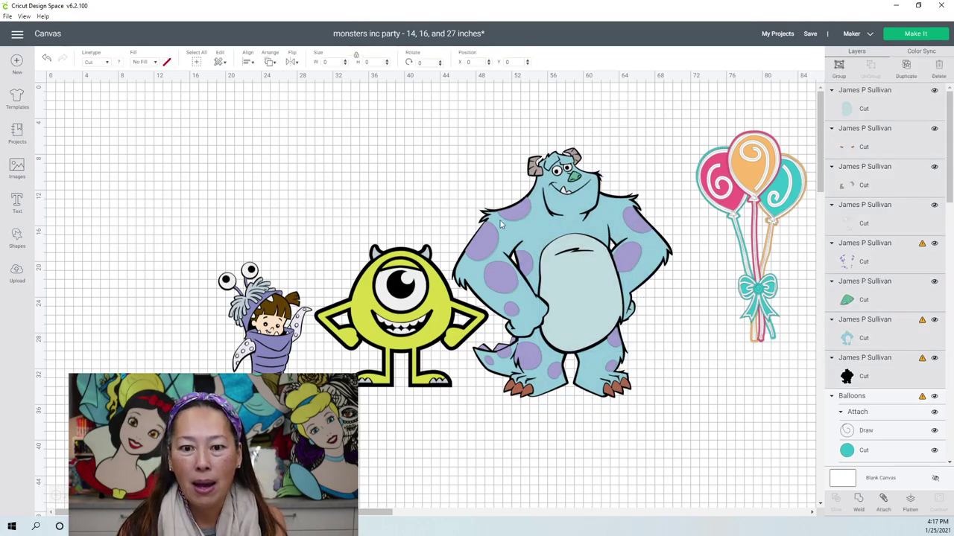
click(357, 62)
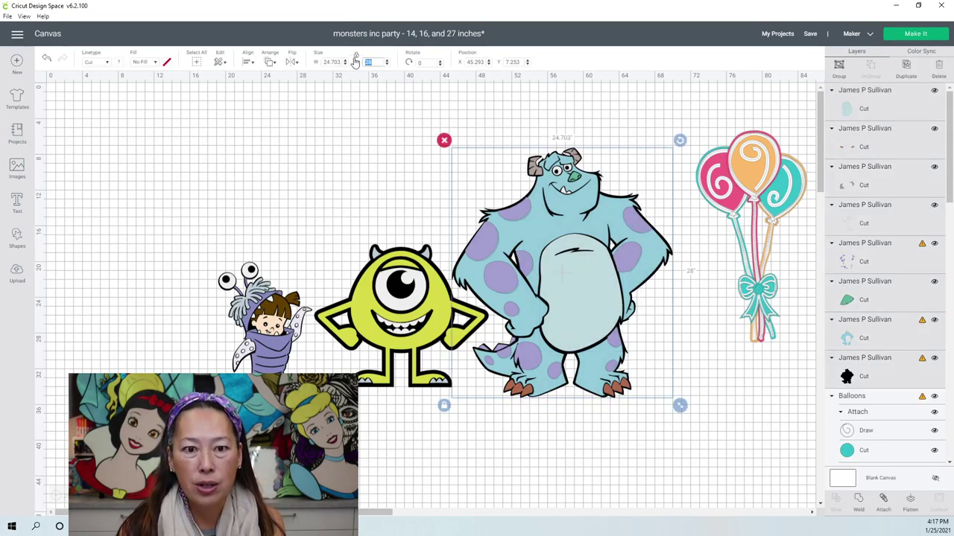
text(27)
key(Tab)
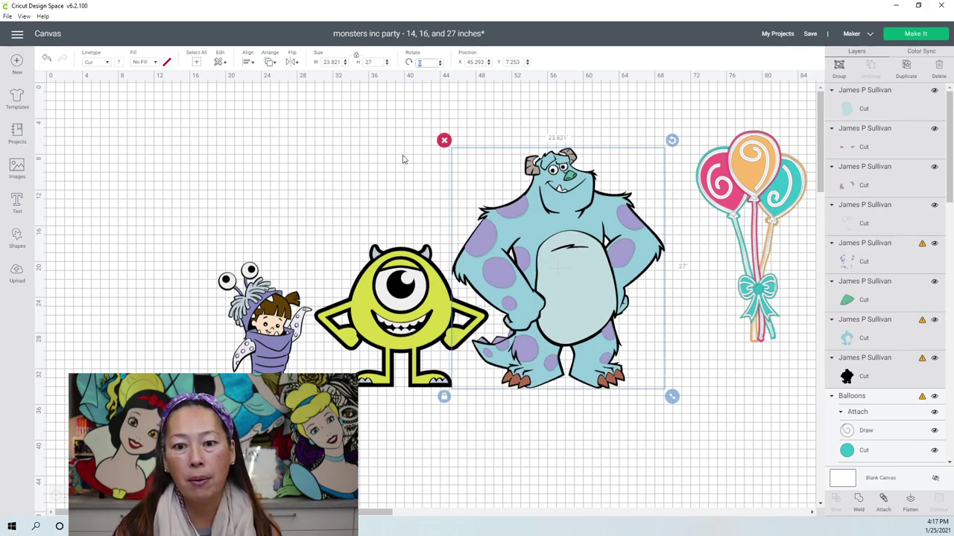
- Select Sullivan's belly piece alone and rotate it clockwise to about 27 degrees, out of line with his body
click(621, 439)
click(584, 301)
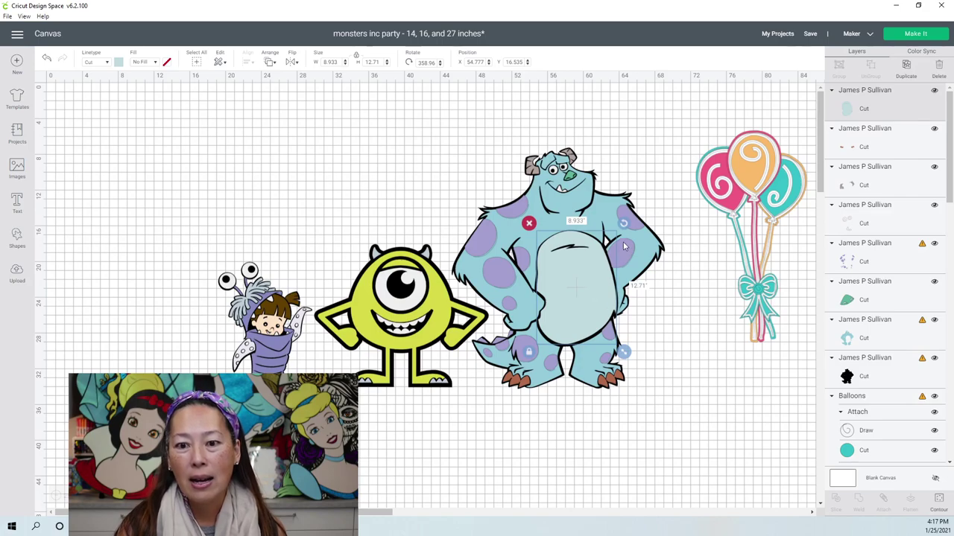
drag(624, 225, 639, 266)
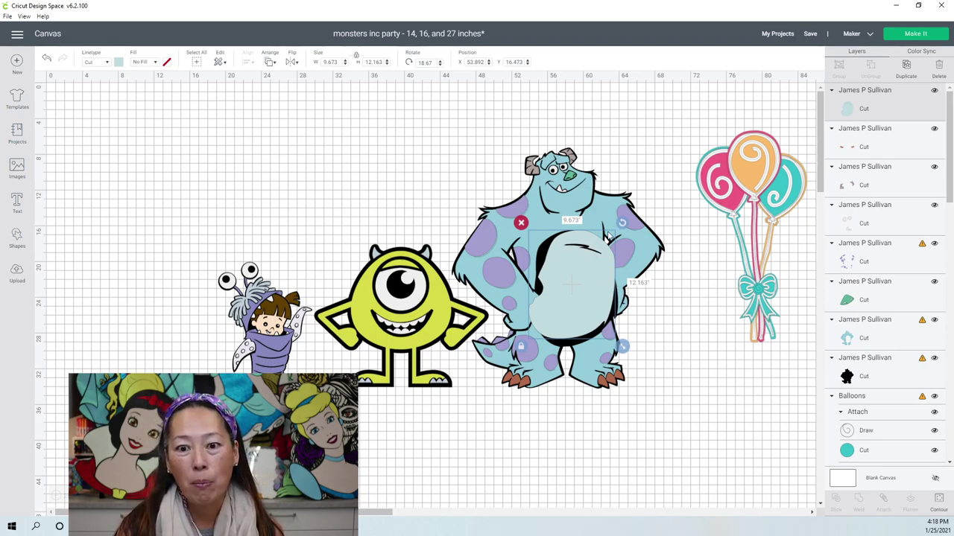
mouse_move(622, 223)
mouse_down()
mouse_move(629, 234)
mouse_move(624, 223)
mouse_up()
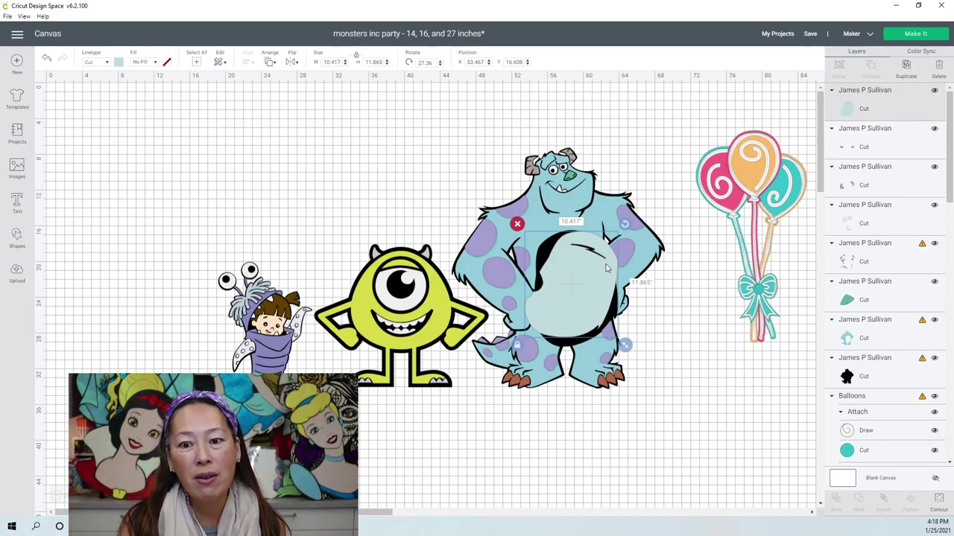
- Turn the belly piece back upright to about 0.65 degrees and fit it within Sullivan's black outline
drag(625, 225, 588, 207)
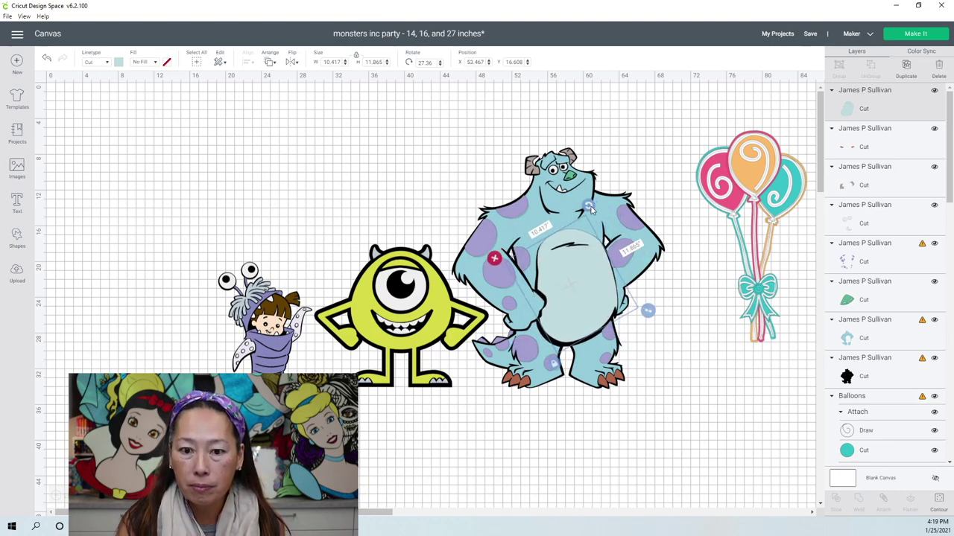
key(ctrl+z)
drag(584, 270, 578, 299)
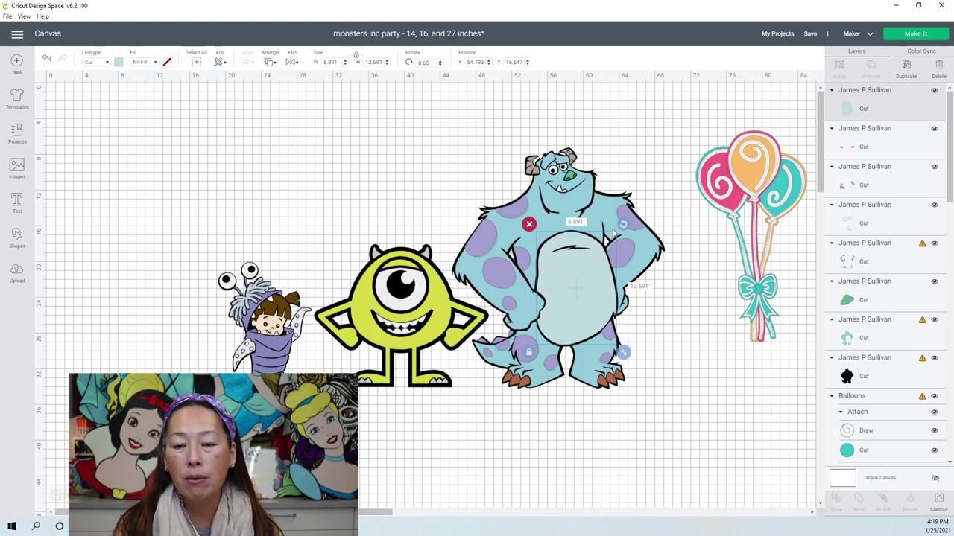
- Delete the Boo character from the canvas after deselecting Sullivan's belly piece and picking Mike
click(625, 146)
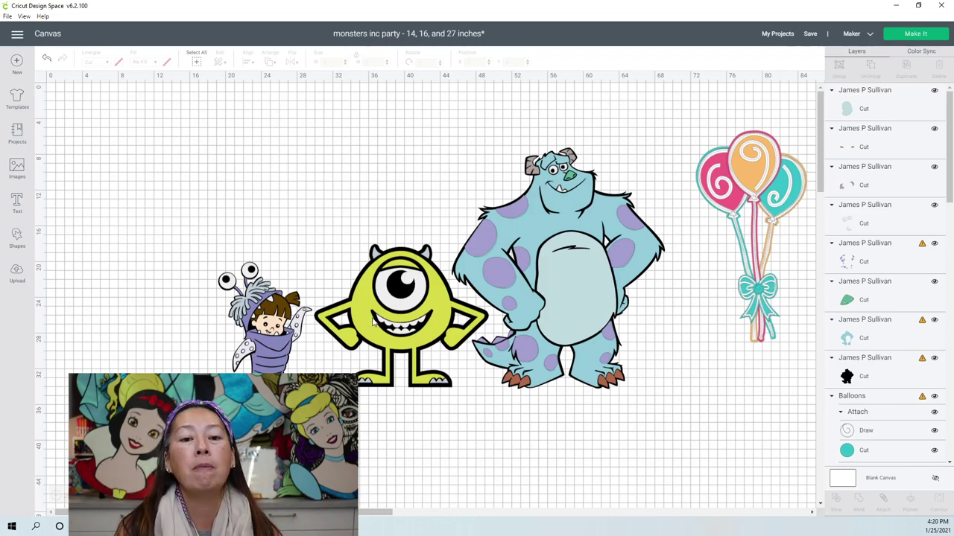
click(402, 329)
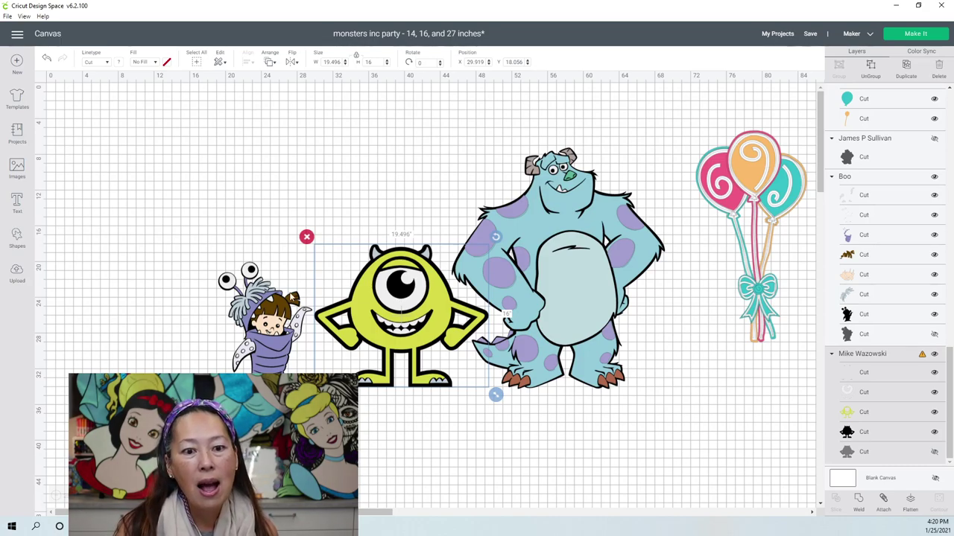
click(273, 308)
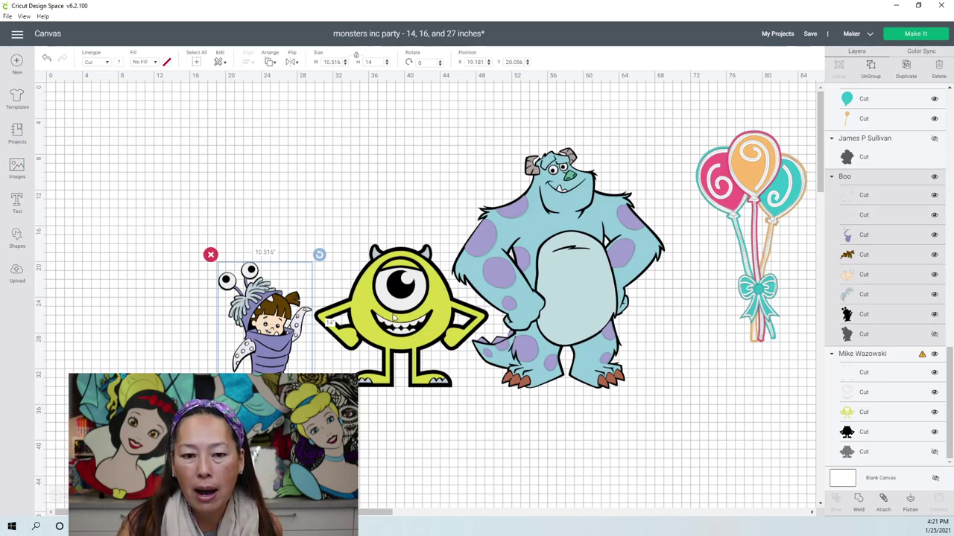
click(211, 256)
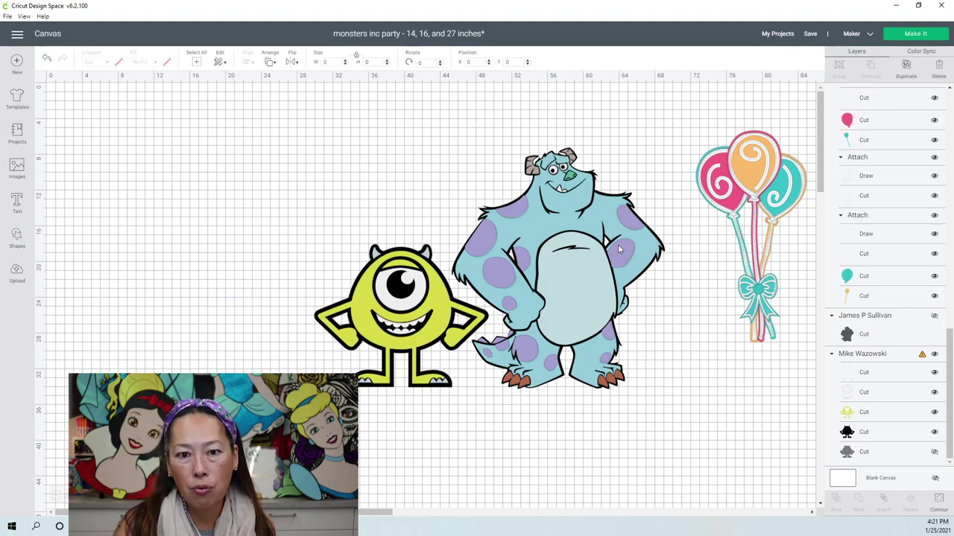
- Select all of Sullivan's loose pieces together and delete them
click(513, 227)
drag(502, 119, 644, 434)
key(Delete)
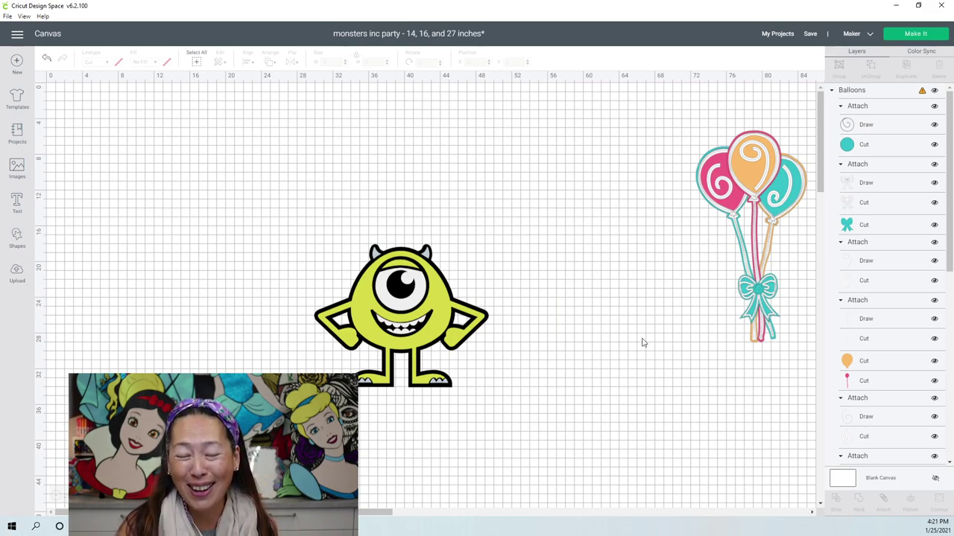
- Move the balloon bunch onto Mike so its strings and bow overlap the arm on his left-hand side
drag(776, 206, 367, 232)
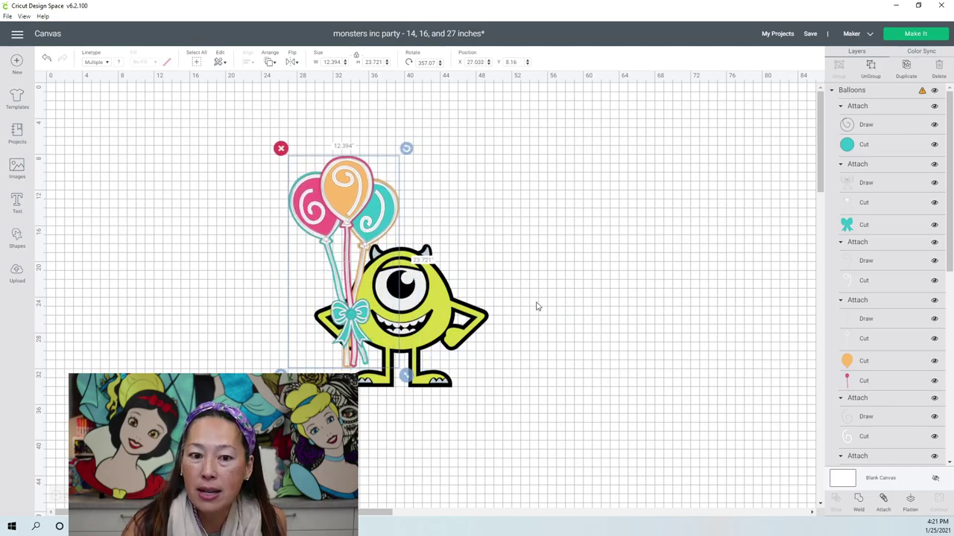
drag(361, 306, 356, 307)
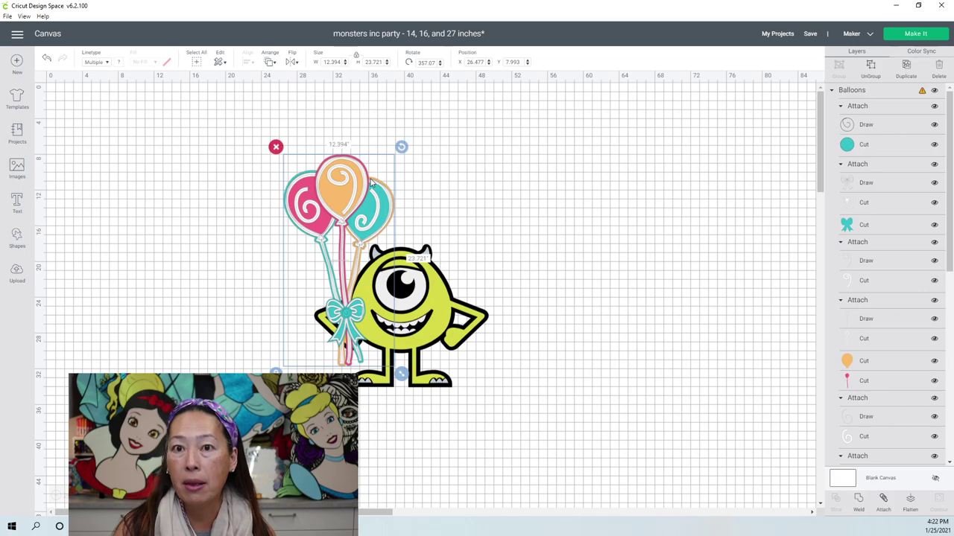
click(476, 191)
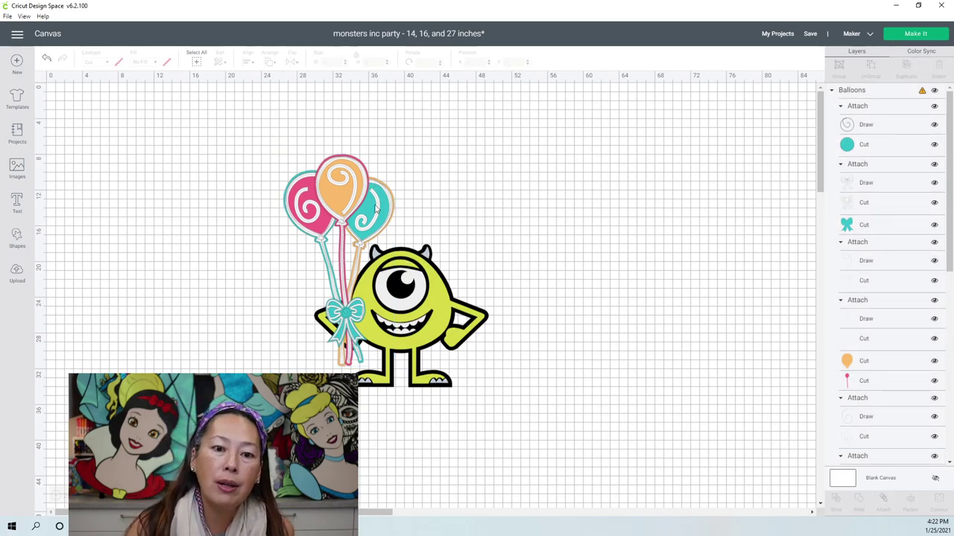
- Move the balloon bunch clear of Mike to the left and ungroup the Mike Wazowski image
click(361, 192)
drag(362, 191, 225, 192)
click(443, 299)
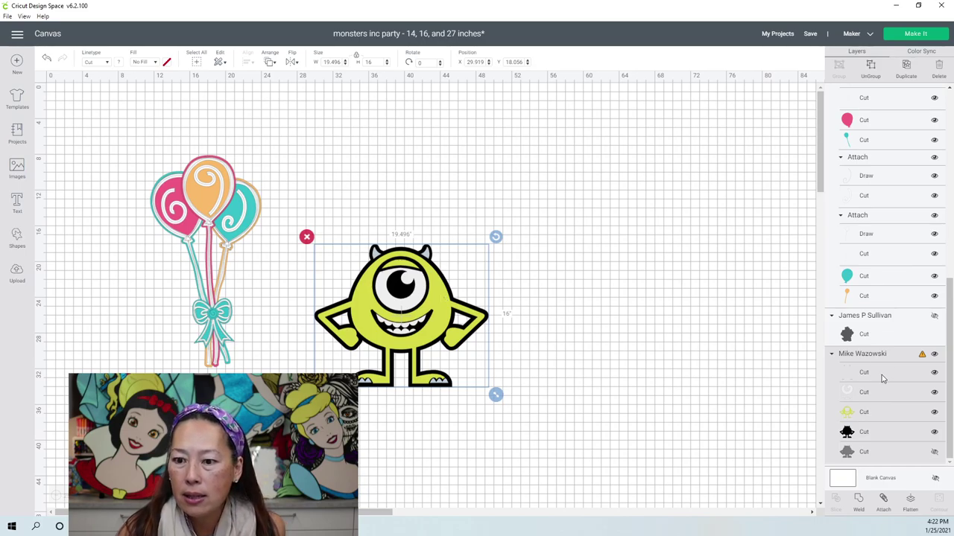
click(872, 73)
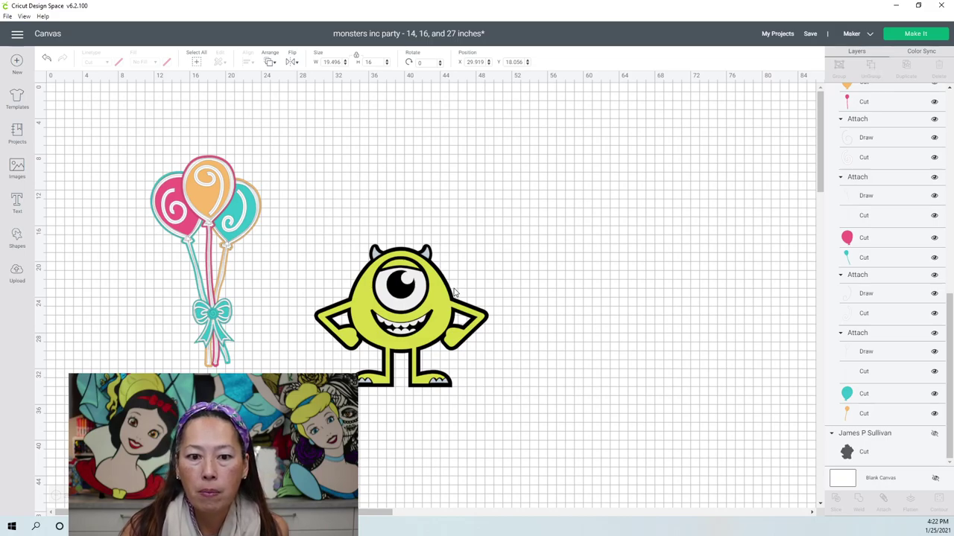
- Move Mike's grey horns and toenails layer off his body to the empty area on the right
click(442, 293)
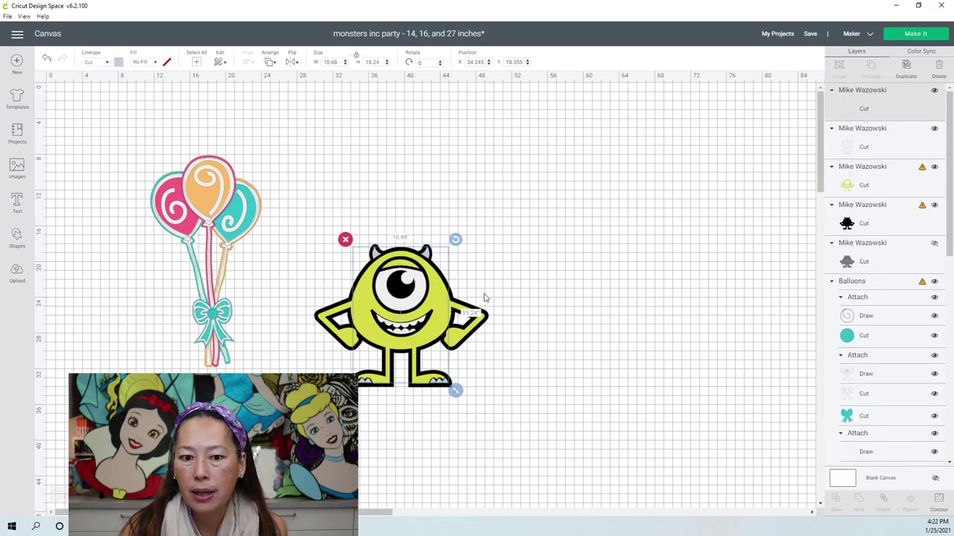
click(874, 182)
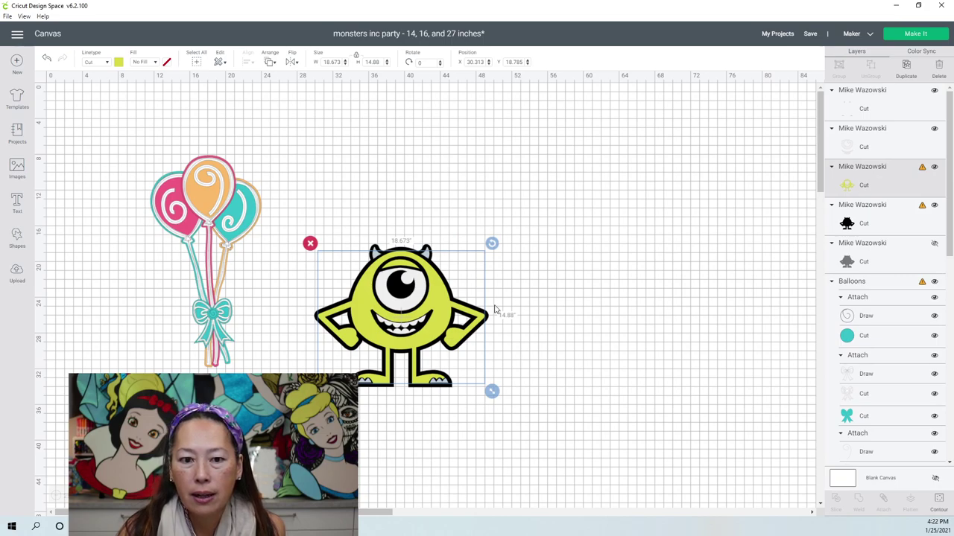
click(596, 247)
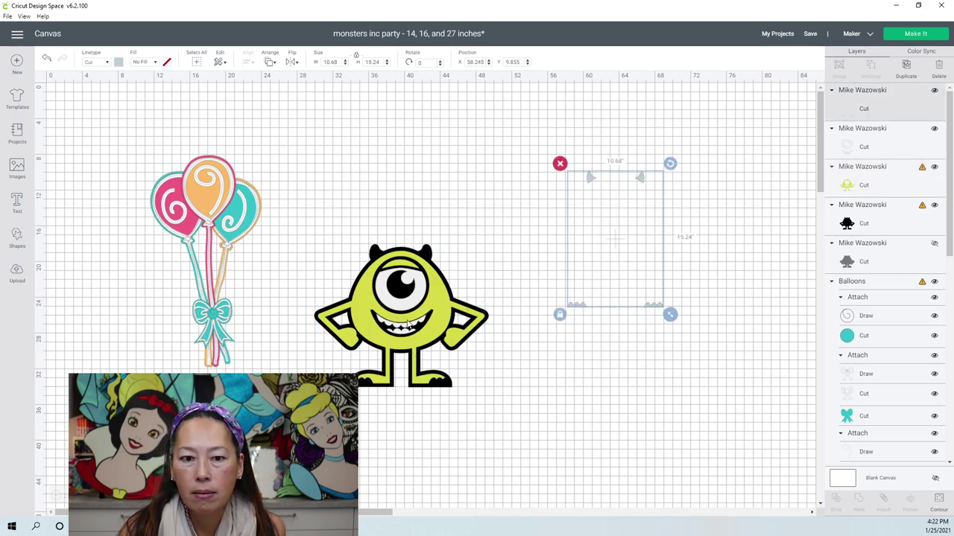
- Move Mike's green body layer off the black silhouette and fit it back in place
click(434, 320)
drag(473, 333, 605, 407)
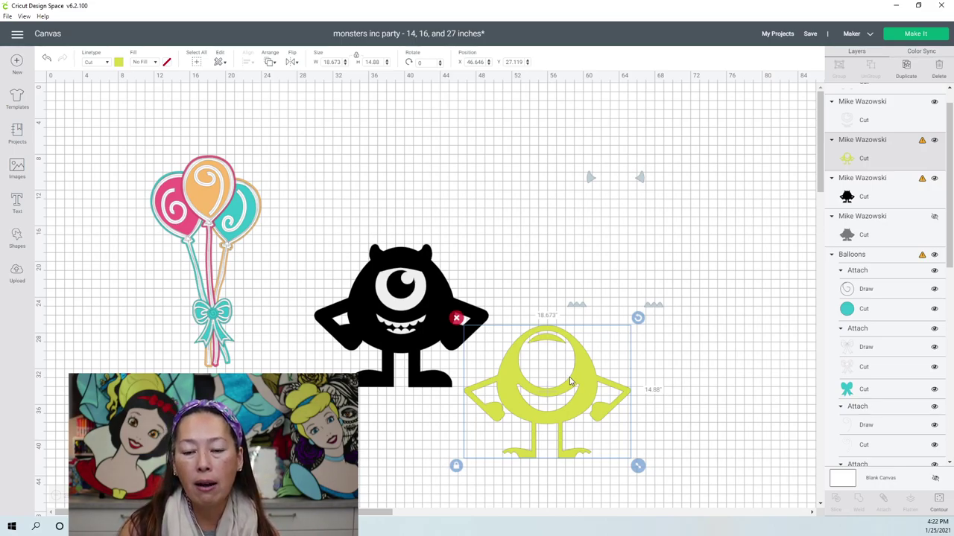
drag(574, 386, 430, 312)
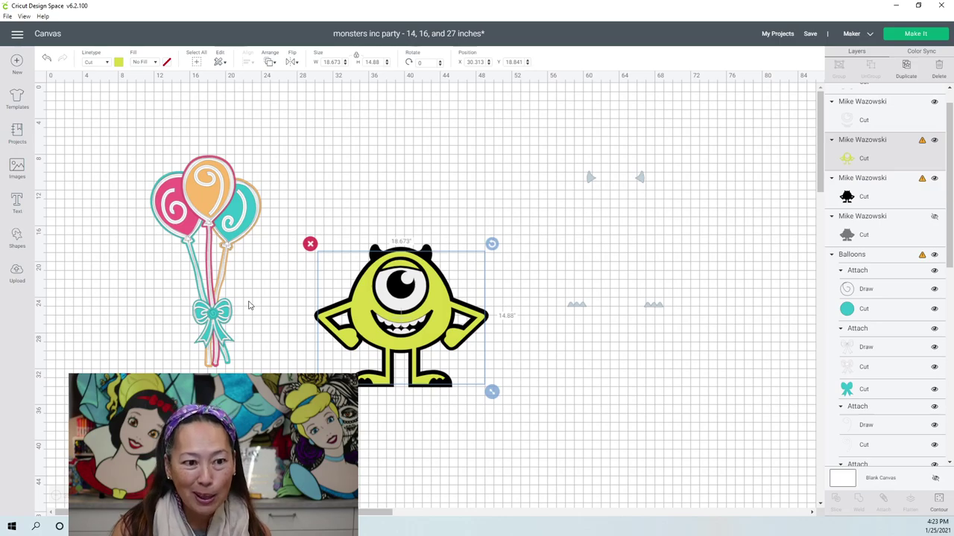
- Start a text object and set its font to I Love Glitter by searching the fonts for "i love glitter"
click(16, 202)
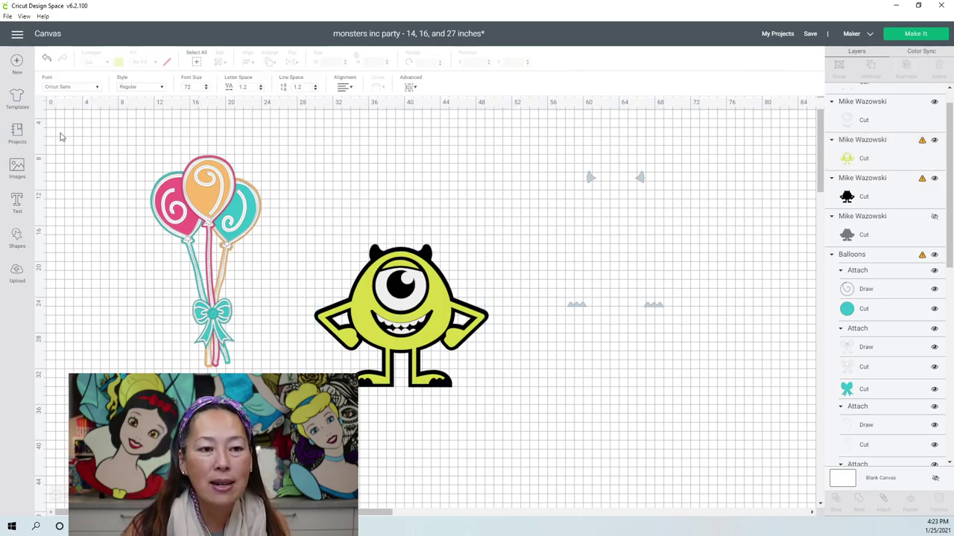
click(84, 90)
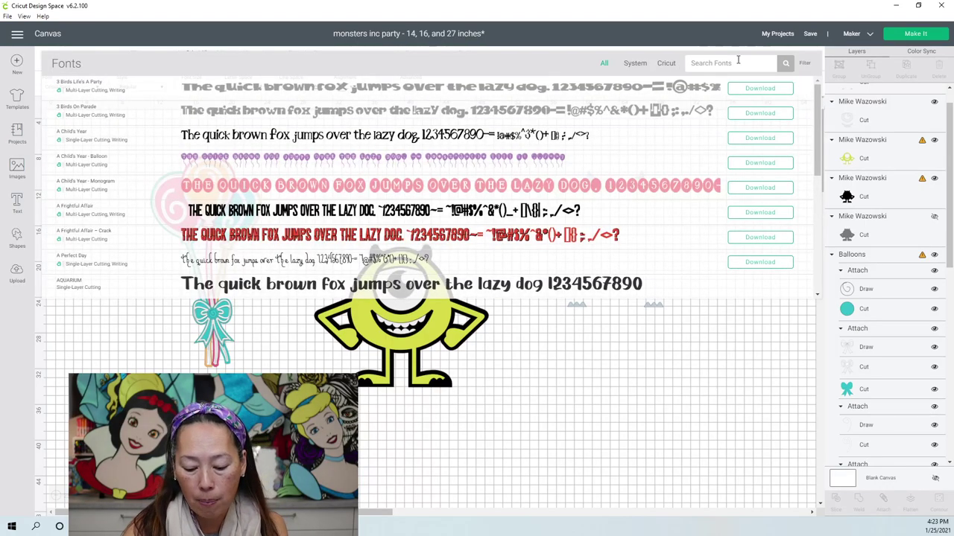
text(l)
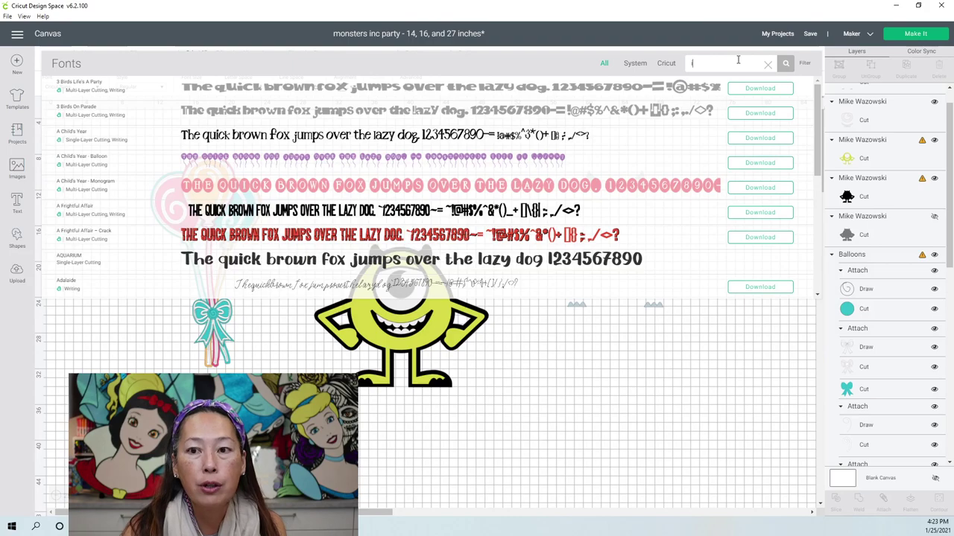
text( love glitter)
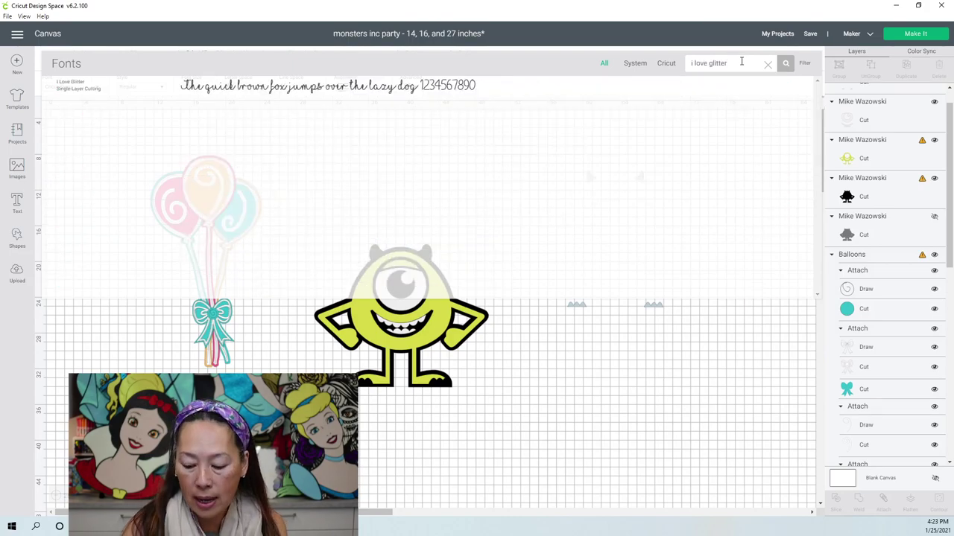
click(559, 96)
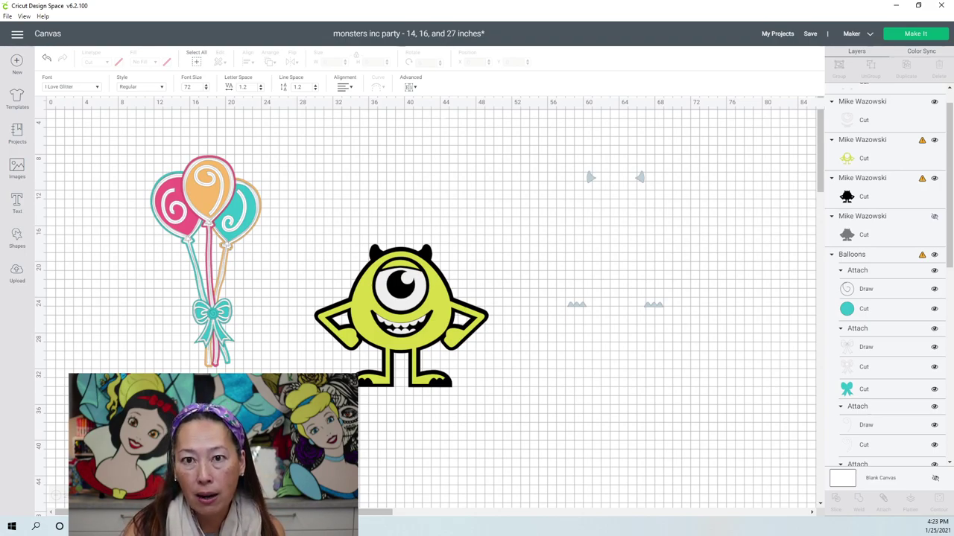
- Add a single wavy-stroke text character, enlarge it to about 15.5 inches wide, and place it above Mike
click(24, 203)
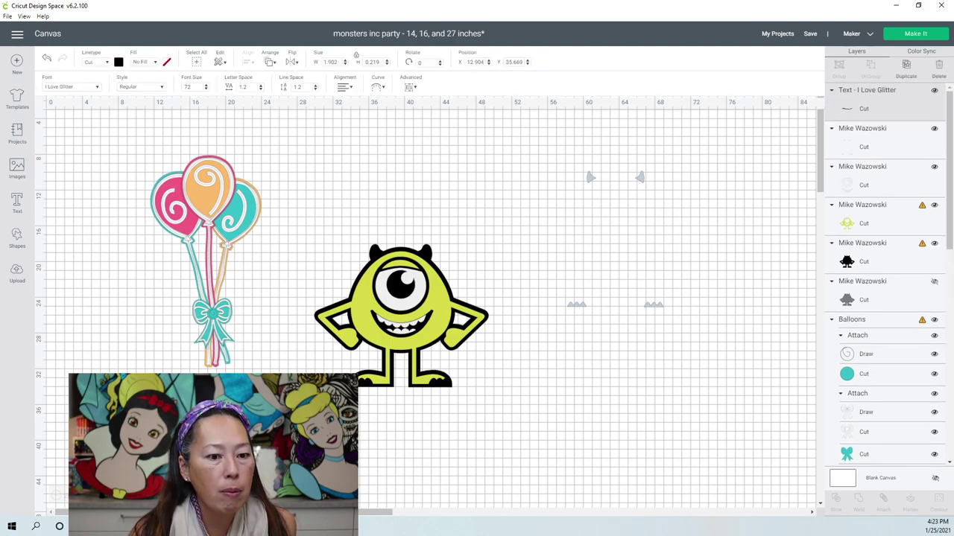
click(281, 301)
drag(281, 301, 388, 187)
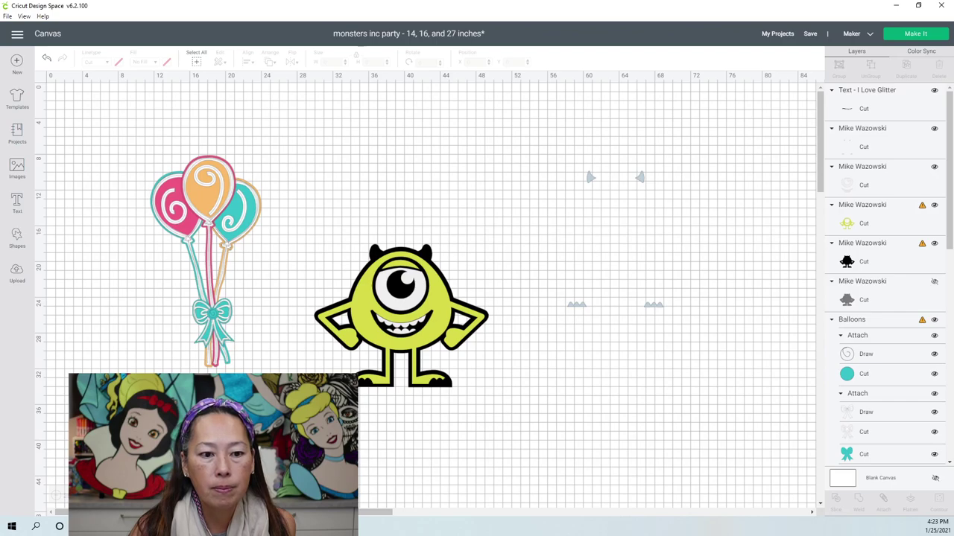
drag(313, 247, 483, 218)
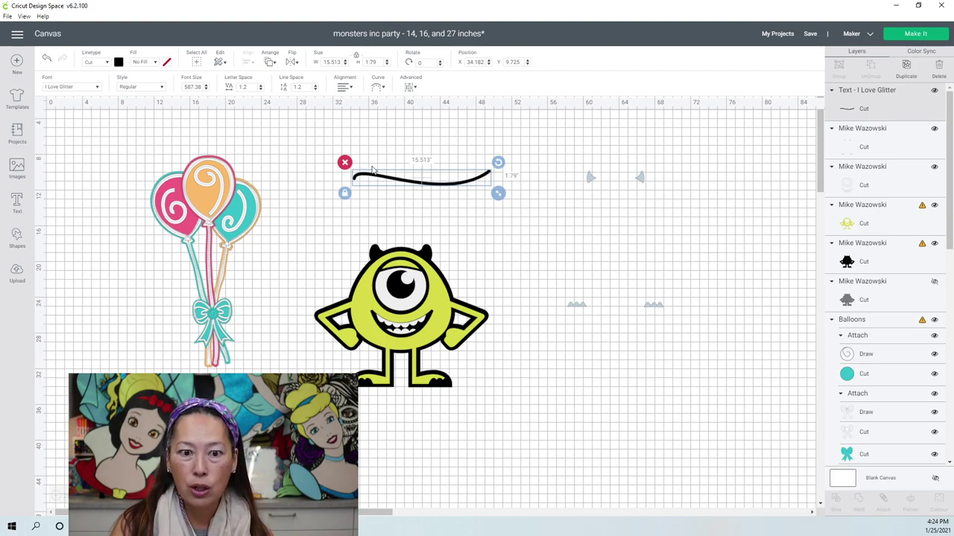
- Rotate the wavy stroke to about 123 degrees and lay it like a balloon string across the left part of Mike's body
drag(482, 187, 343, 271)
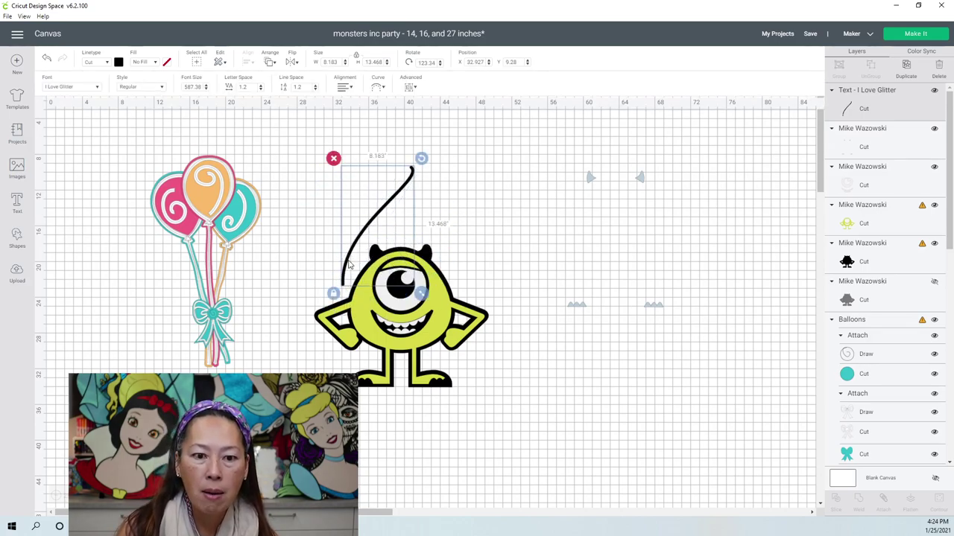
drag(360, 268, 362, 286)
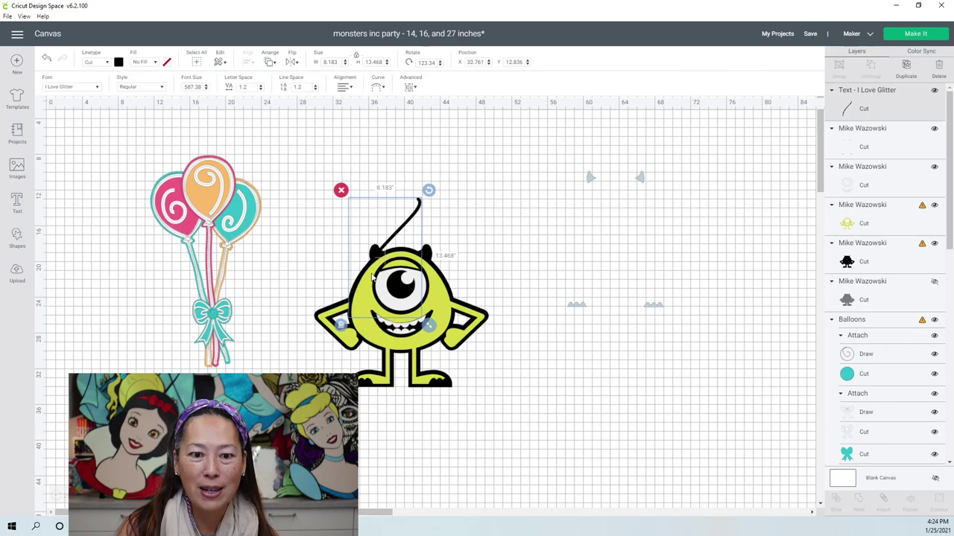
drag(396, 237, 395, 239)
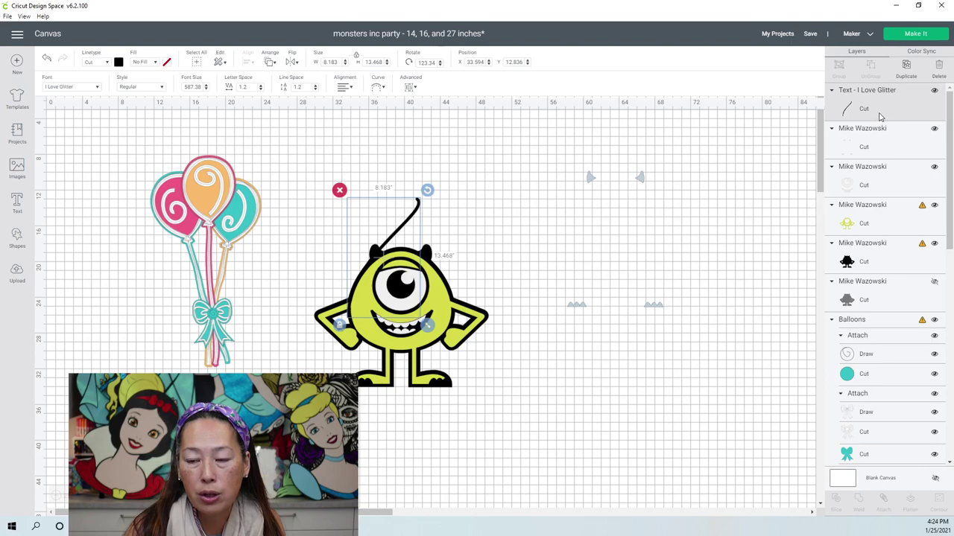
- Slice the string stroke out of Mike's green body layer and delete the leftover string piece
click(872, 224)
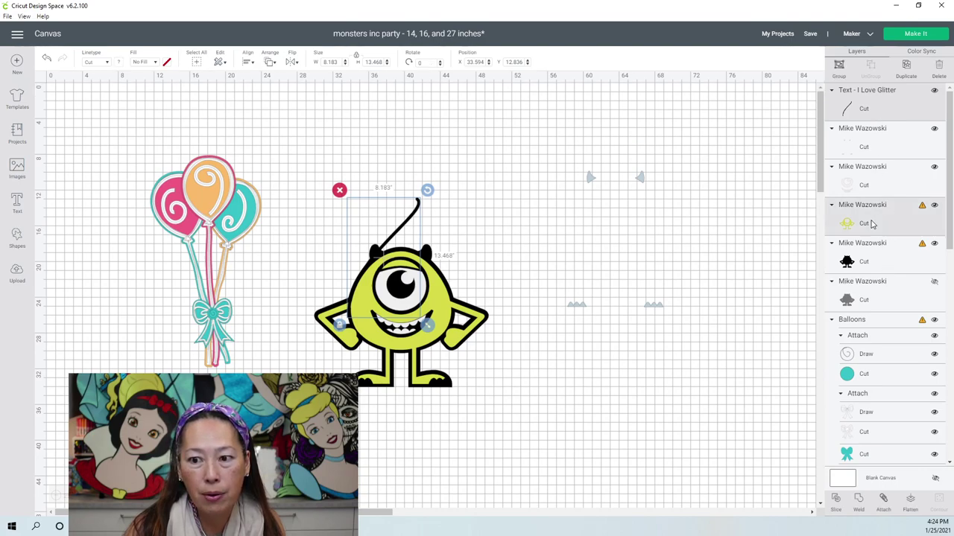
click(836, 499)
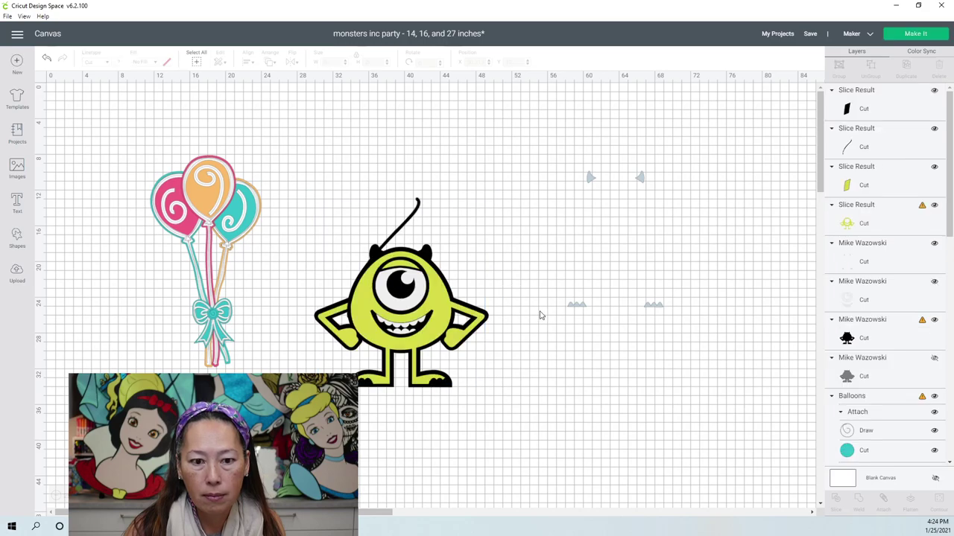
click(414, 216)
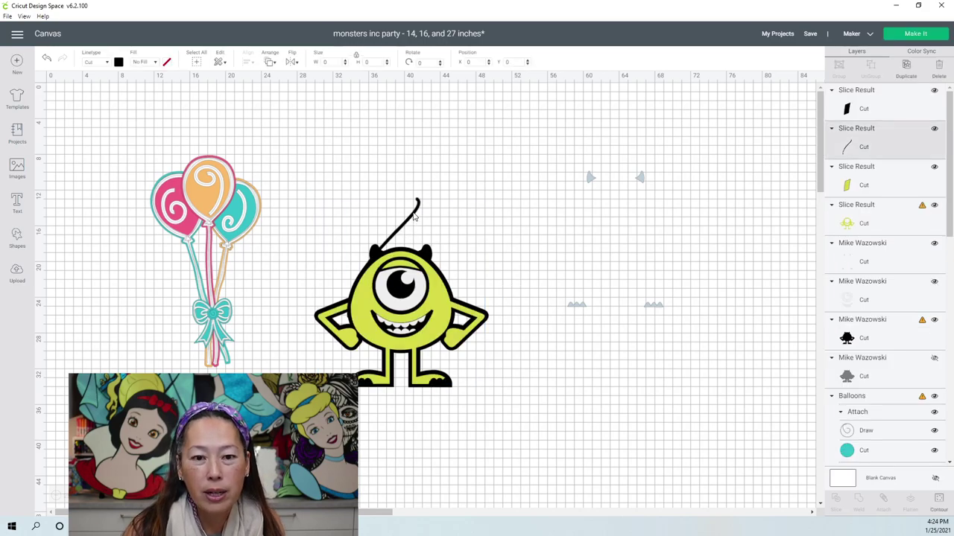
drag(414, 216, 544, 150)
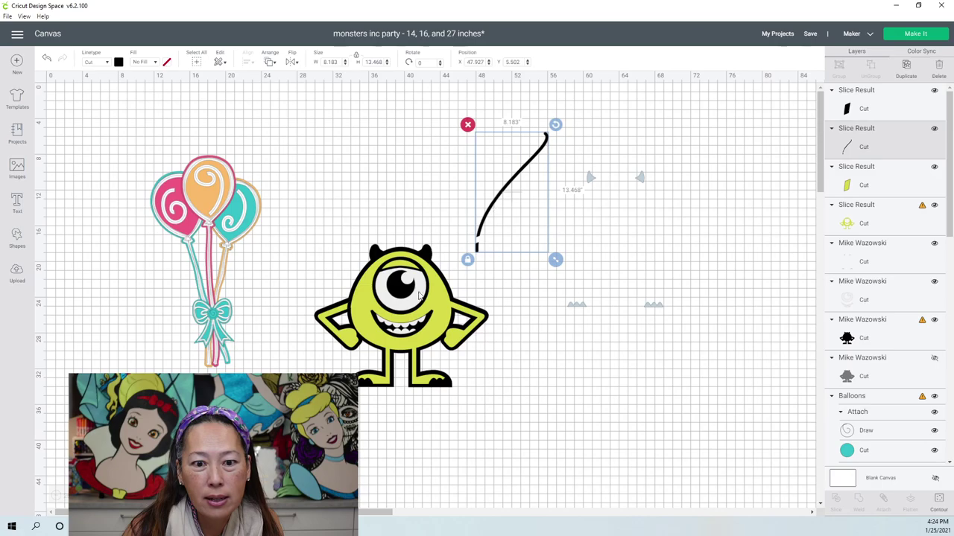
click(470, 126)
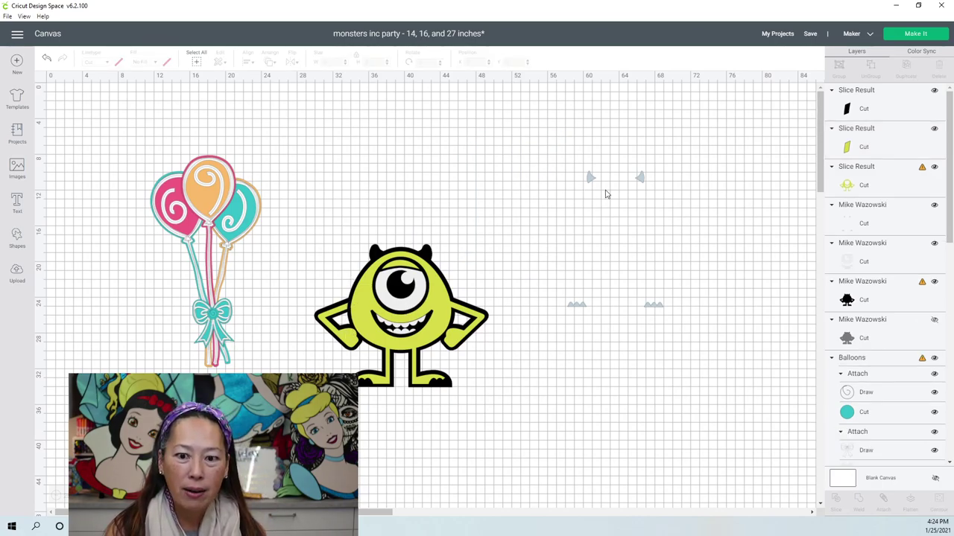
- Put the grey horns and toenails layer back onto Mike, and move the sliced green body off the silhouette to the right
drag(581, 192, 352, 250)
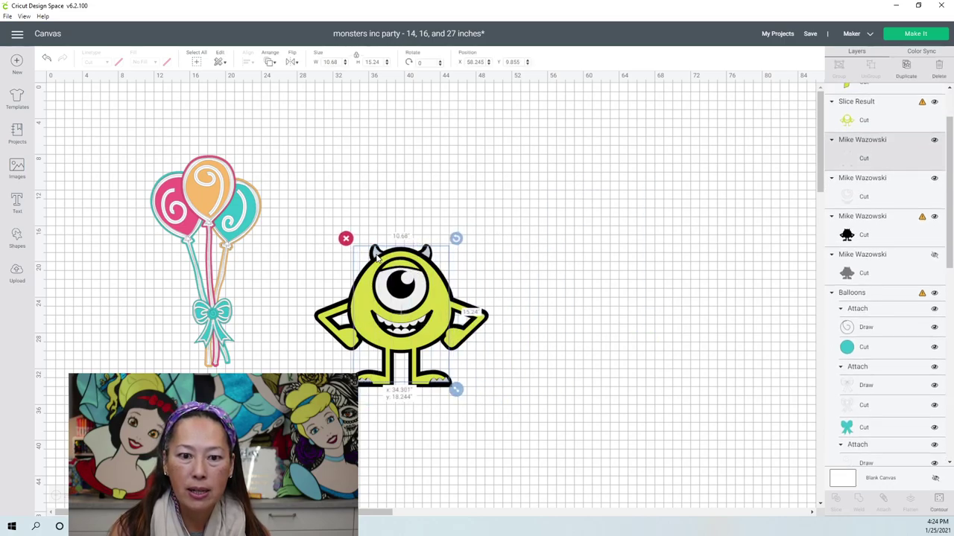
click(594, 262)
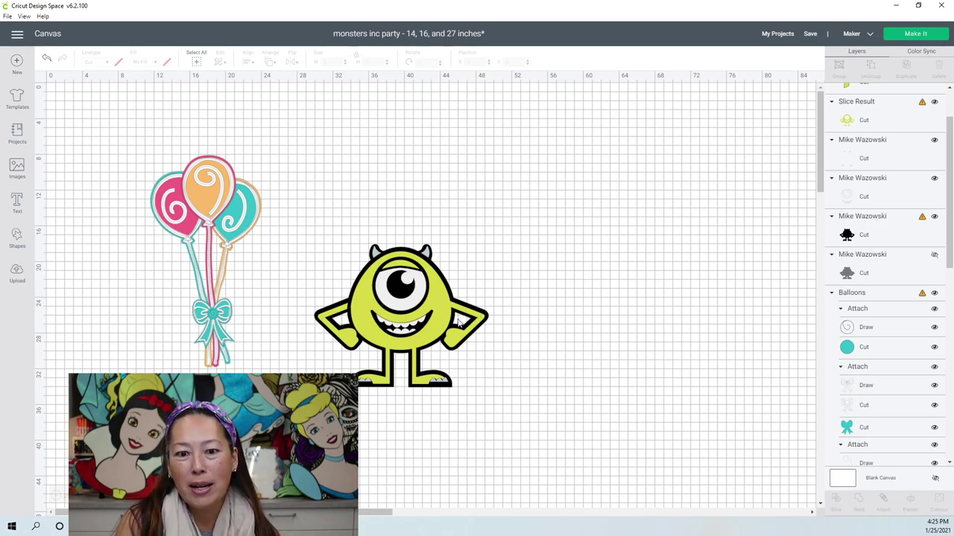
click(355, 295)
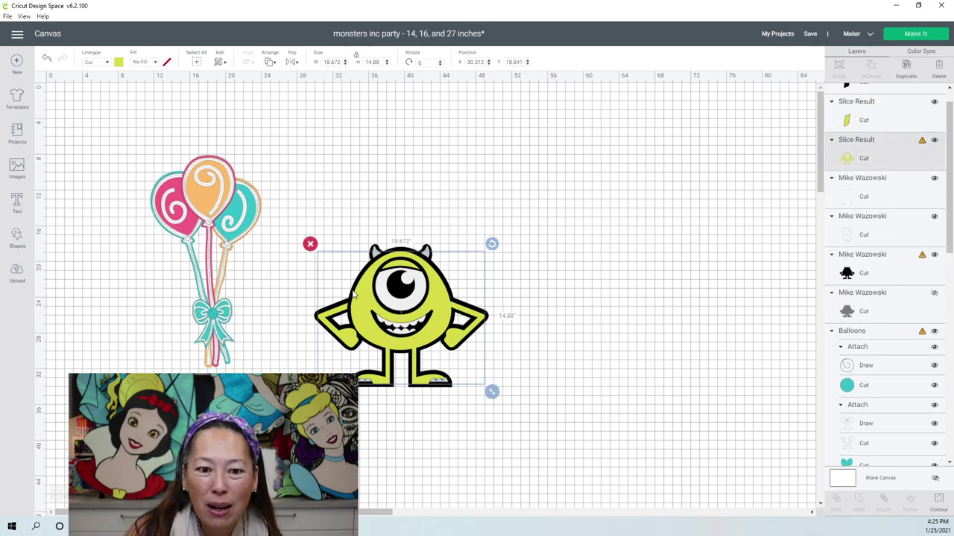
drag(355, 307, 589, 273)
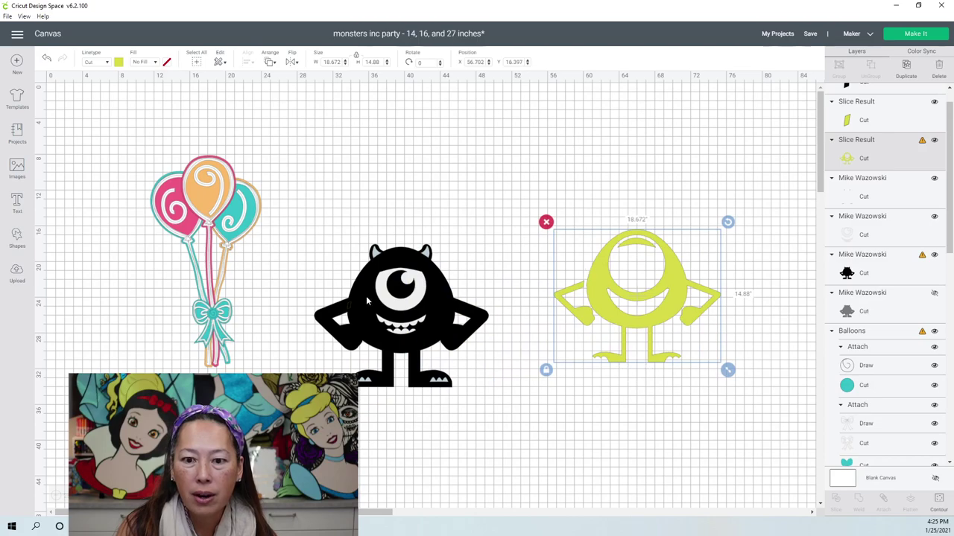
- Delete the two small leftover slice pieces under Mike, and realign his black silhouette and sliced green body over the other layers
drag(351, 294, 210, 355)
drag(350, 308, 360, 206)
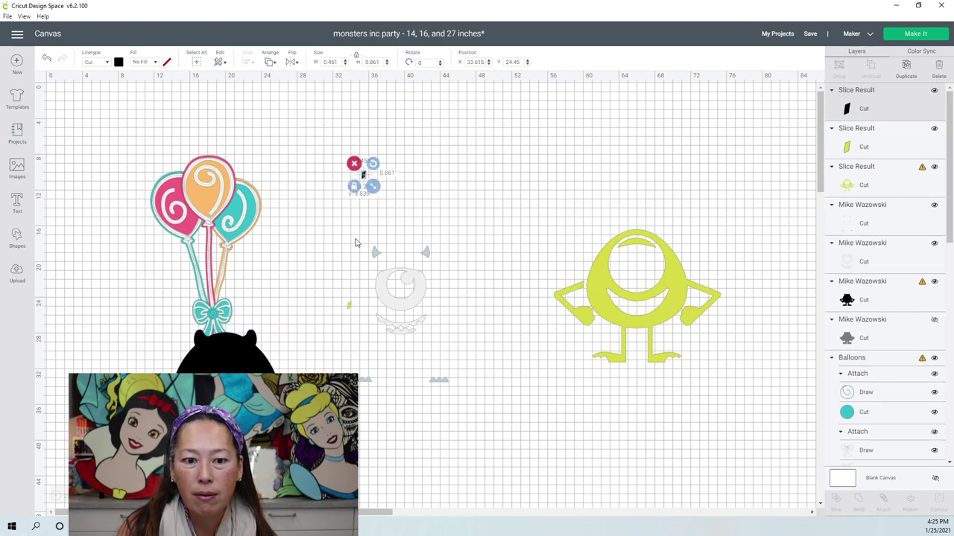
drag(349, 306, 381, 179)
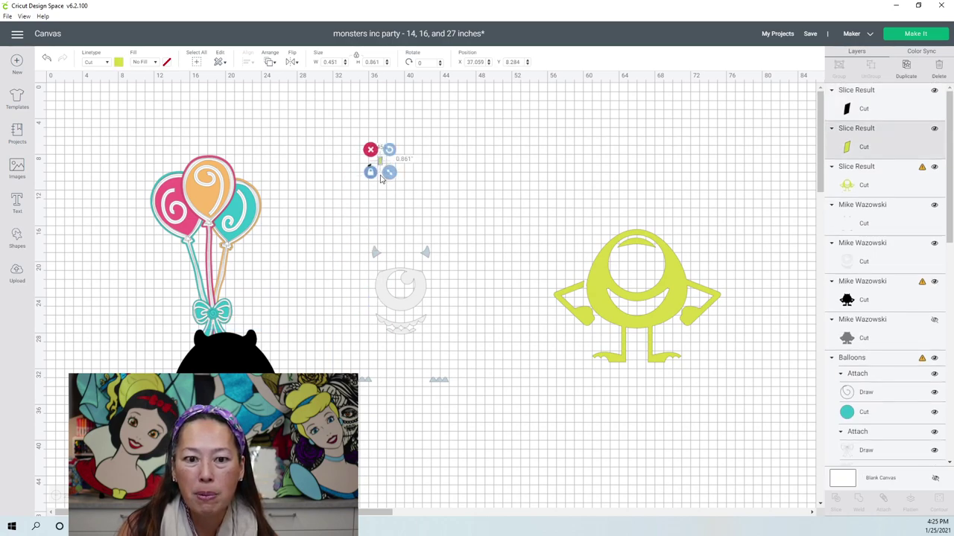
drag(339, 145, 440, 188)
key(Delete)
drag(244, 381, 415, 297)
drag(689, 287, 450, 307)
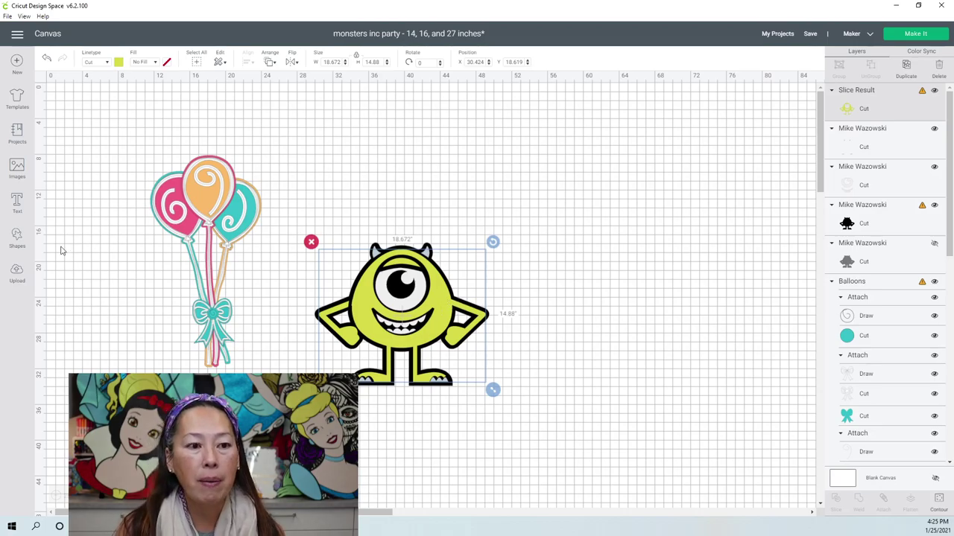
- Add another single wavy-stroke text character, enlarge it to about 12.1 inches wide, and place it to the upper right of Mike
click(16, 201)
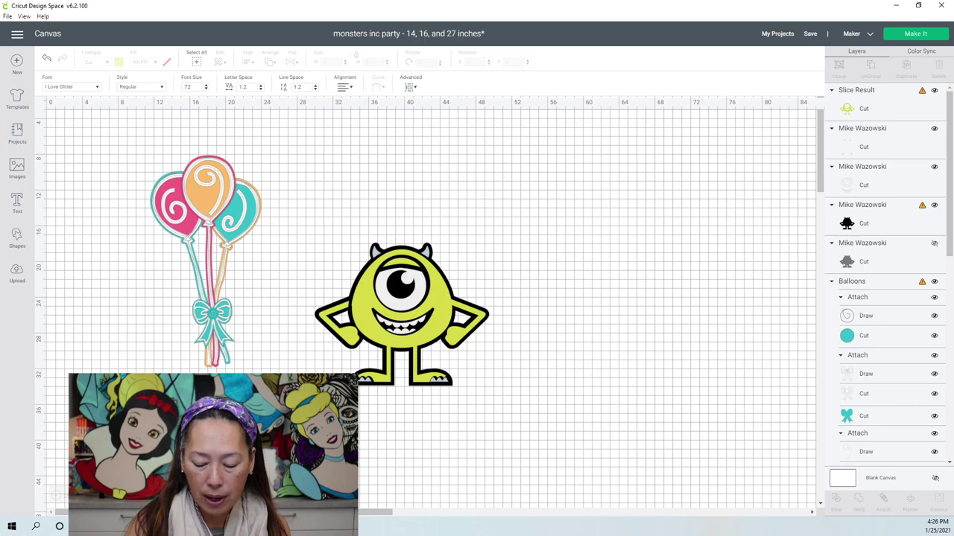
click(507, 411)
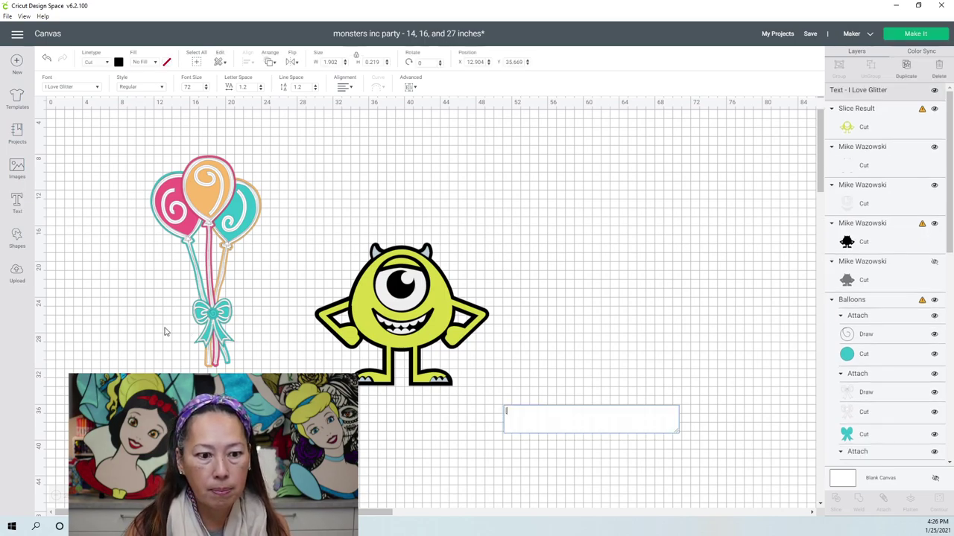
click(441, 191)
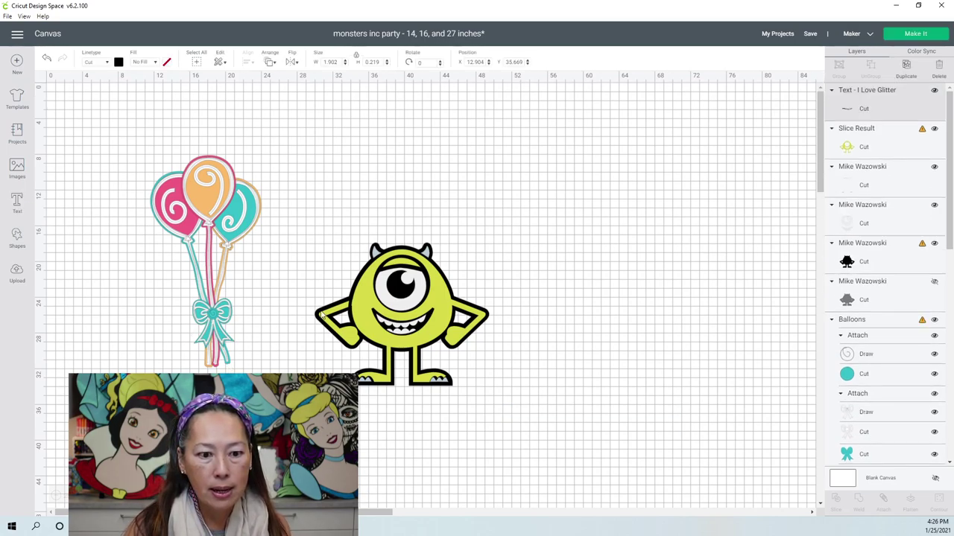
drag(441, 191, 742, 282)
drag(693, 244, 646, 206)
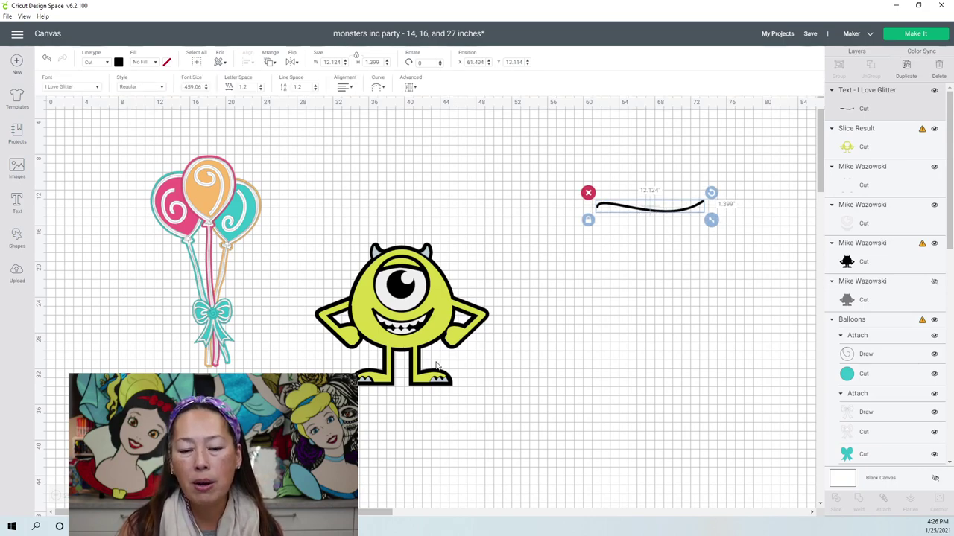
- Duplicate the wavy stroke twice, then move one copy close to Mike and flip it vertically
click(903, 69)
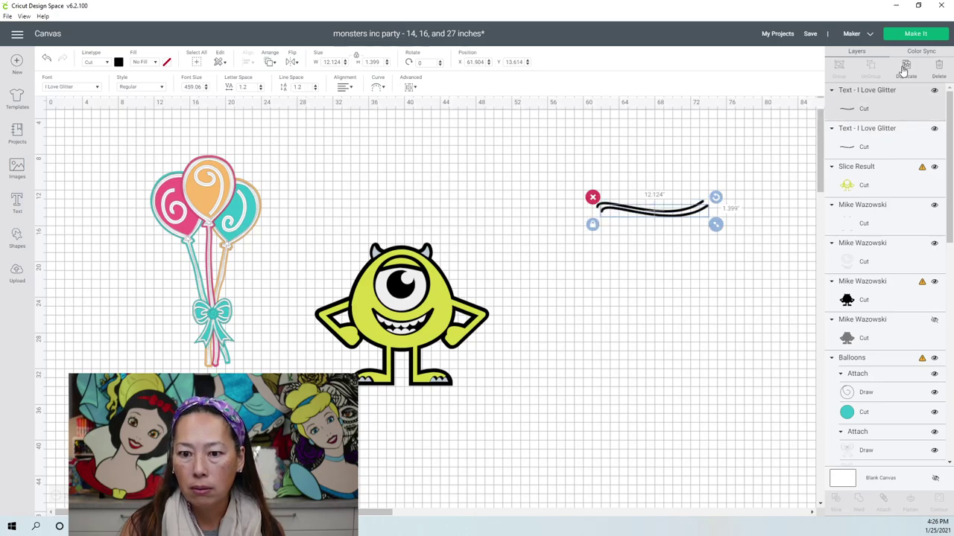
click(904, 69)
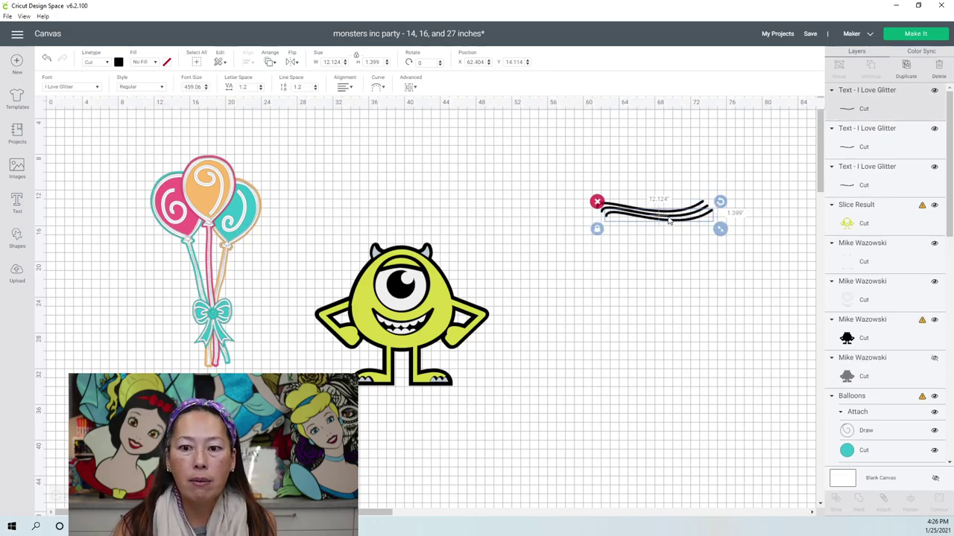
drag(649, 232, 542, 271)
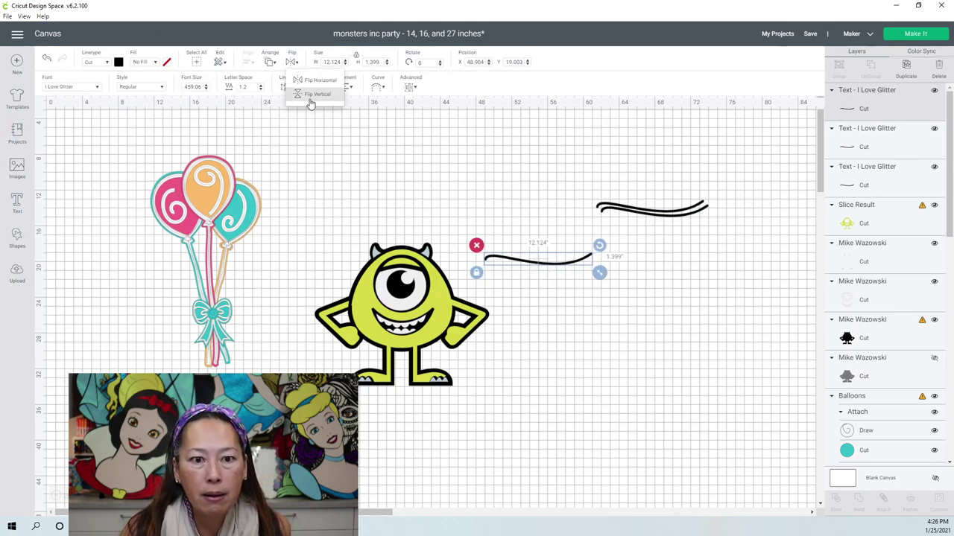
text(180)
key(Return)
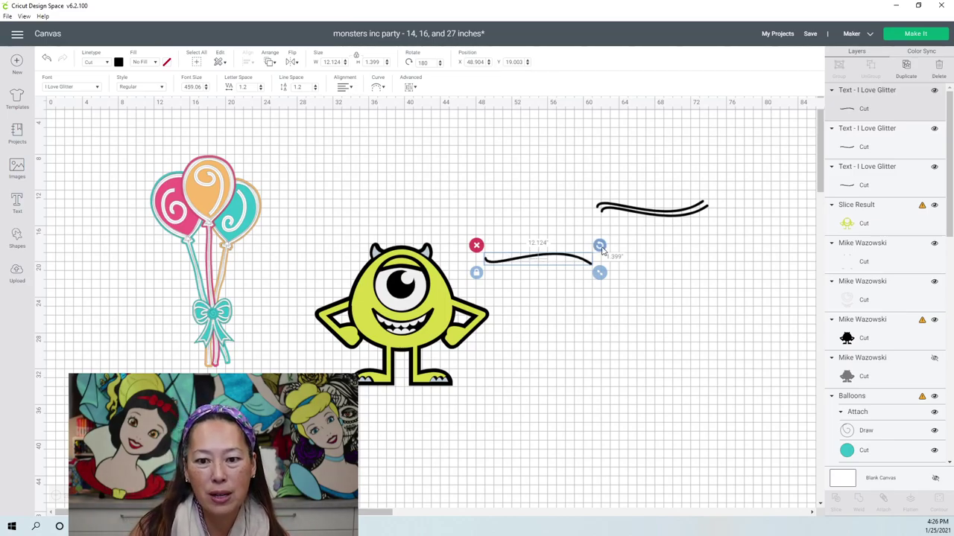
- Rotate the flipped stroke to about 244.7 degrees and lay it along the right edge of Mike's body like a balloon string
drag(602, 274, 453, 295)
drag(462, 205, 447, 278)
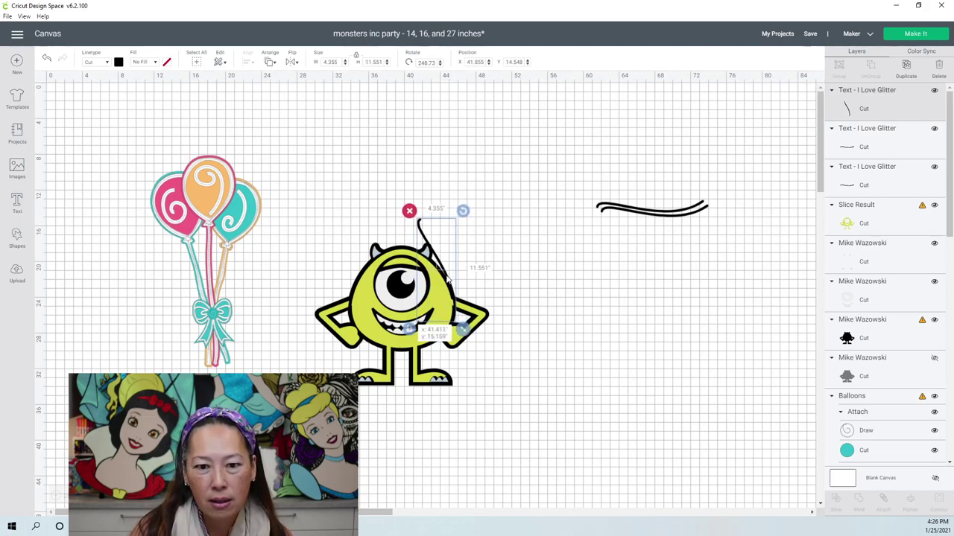
drag(468, 237, 465, 213)
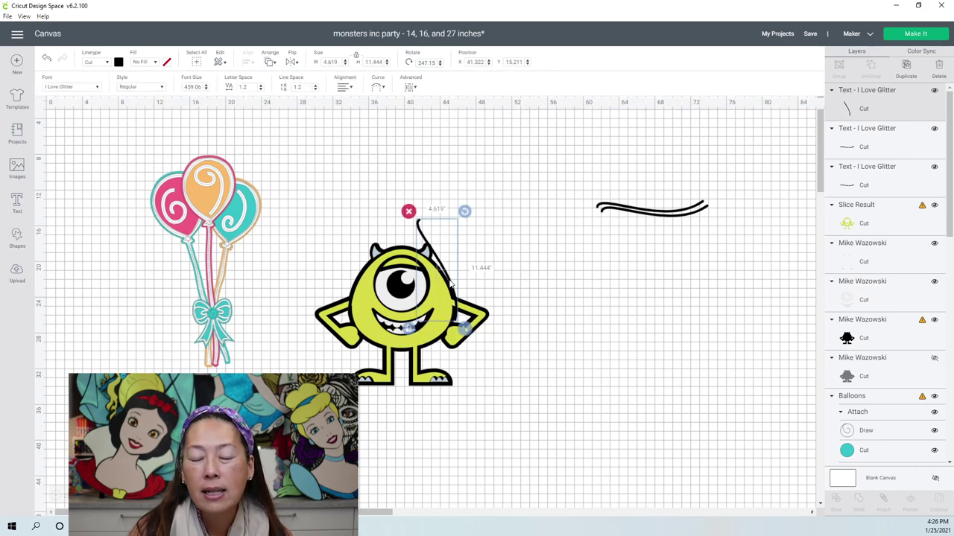
drag(450, 282, 448, 280)
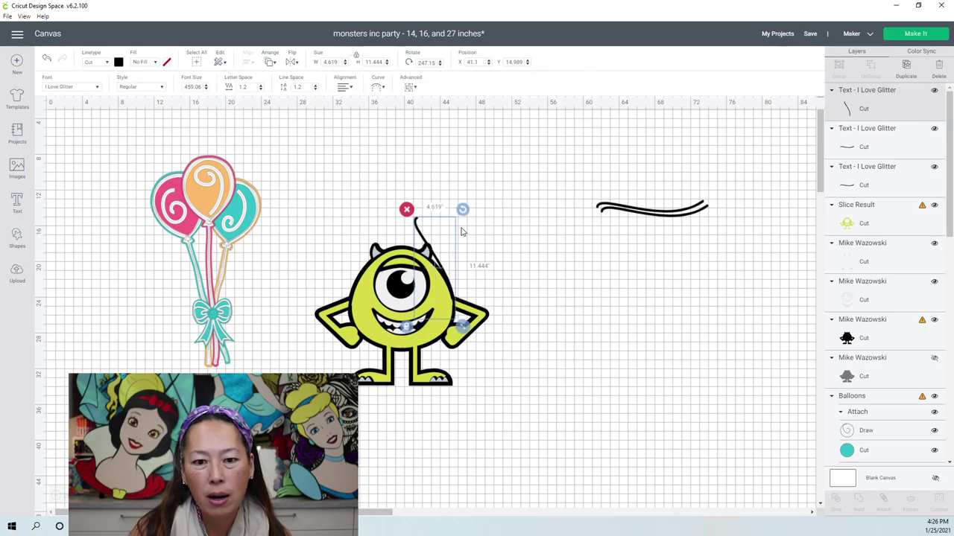
drag(462, 214, 464, 211)
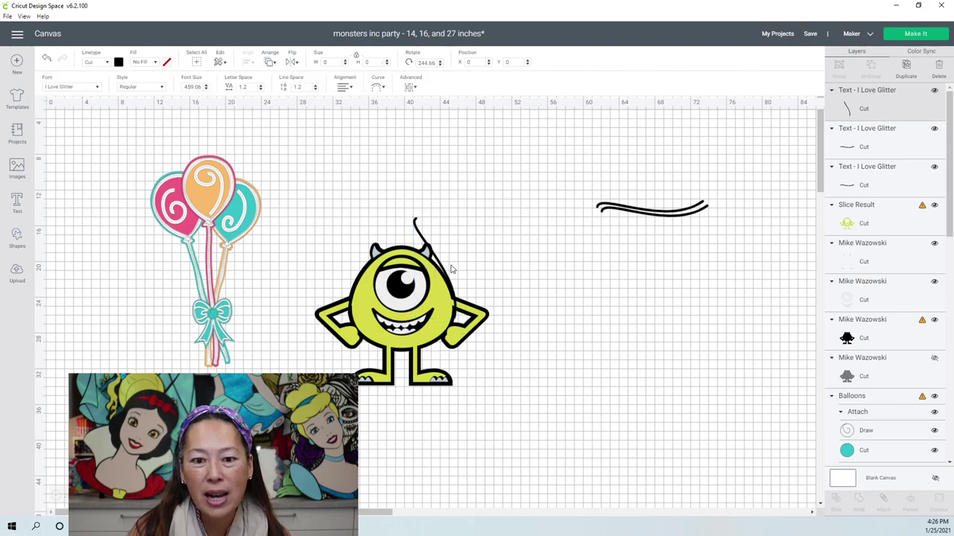
drag(447, 276, 444, 278)
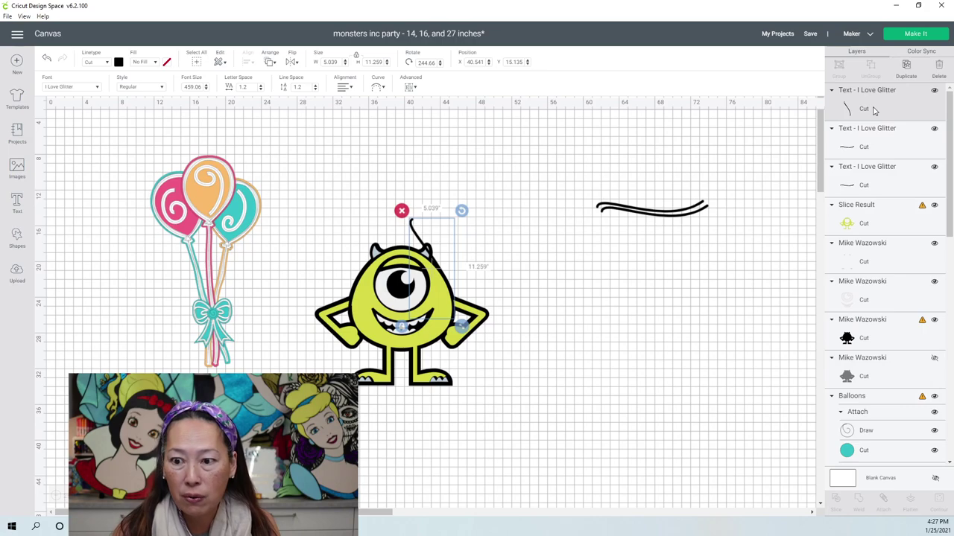
- Slice the flipped string stroke out of Mike's green body layer, pull the leftover pieces away from him, and delete them
click(859, 226)
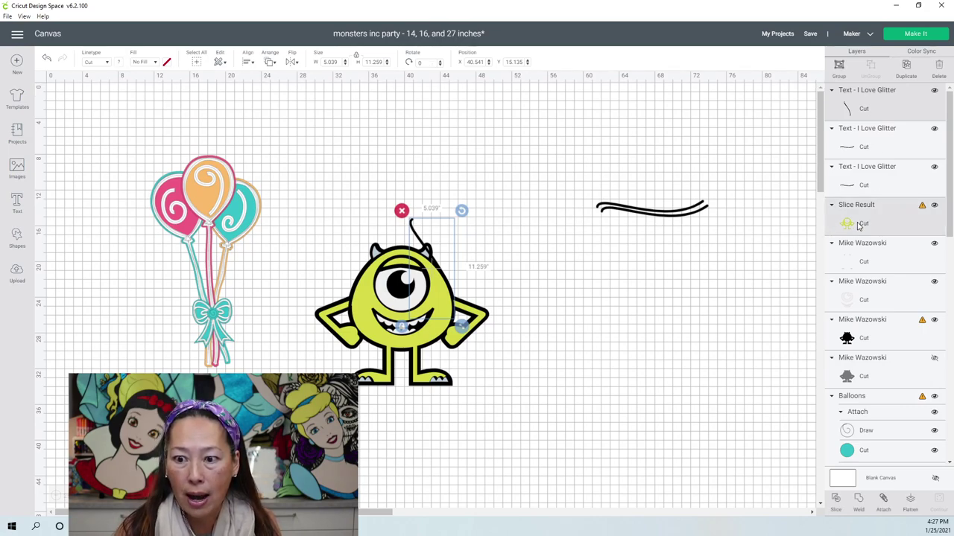
click(836, 502)
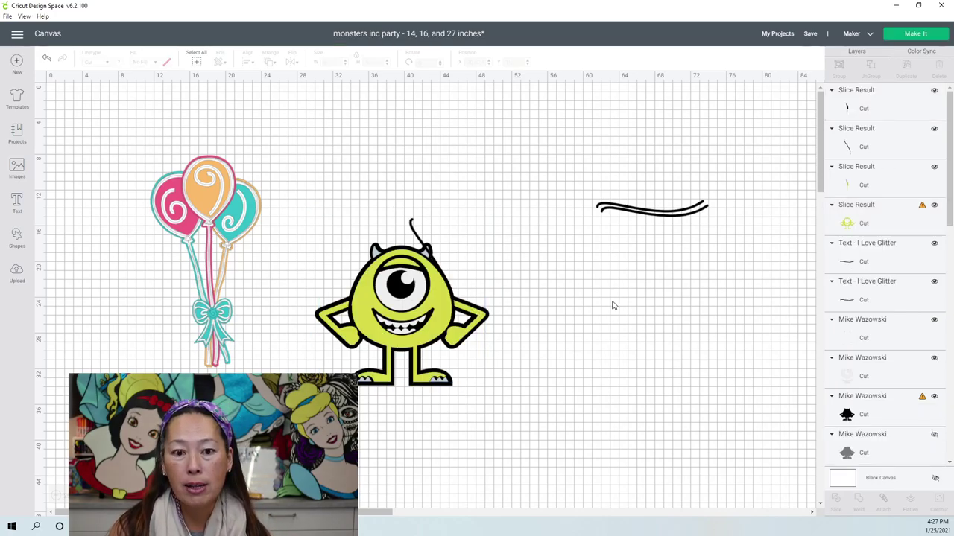
click(417, 231)
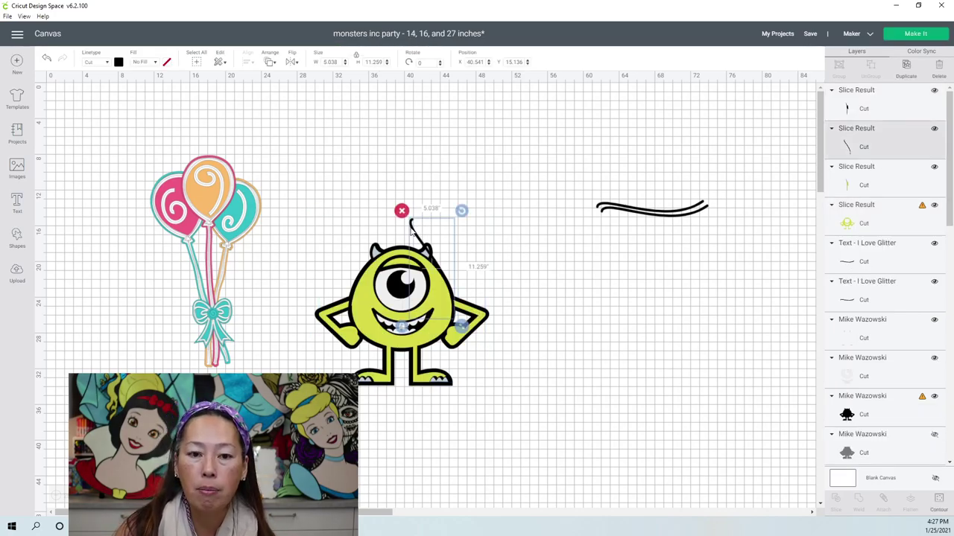
drag(458, 216, 584, 182)
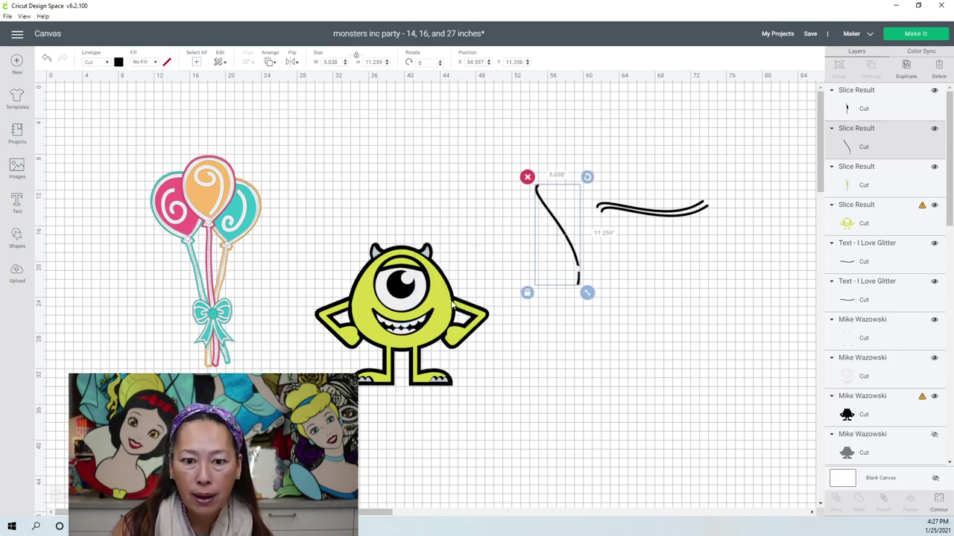
click(453, 301)
drag(458, 301, 574, 246)
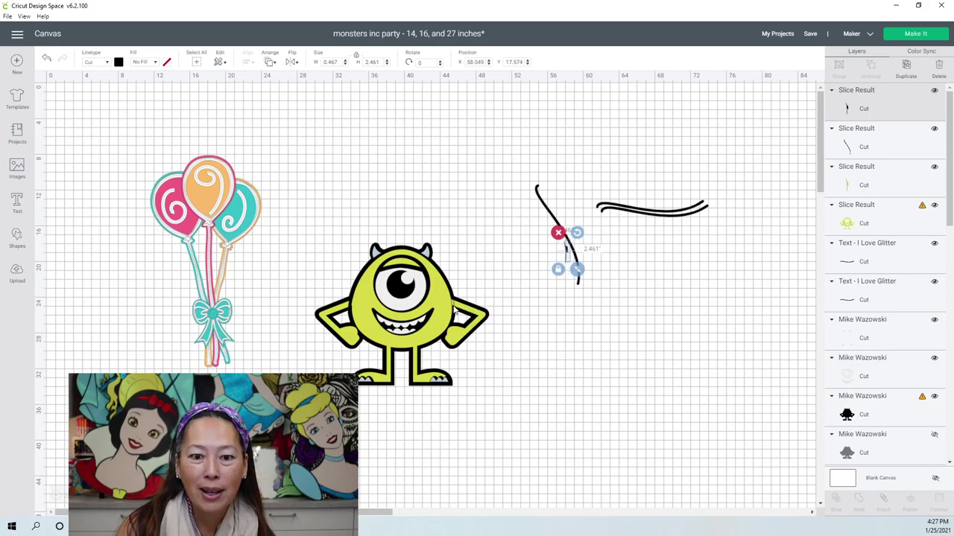
click(455, 306)
drag(453, 302, 579, 241)
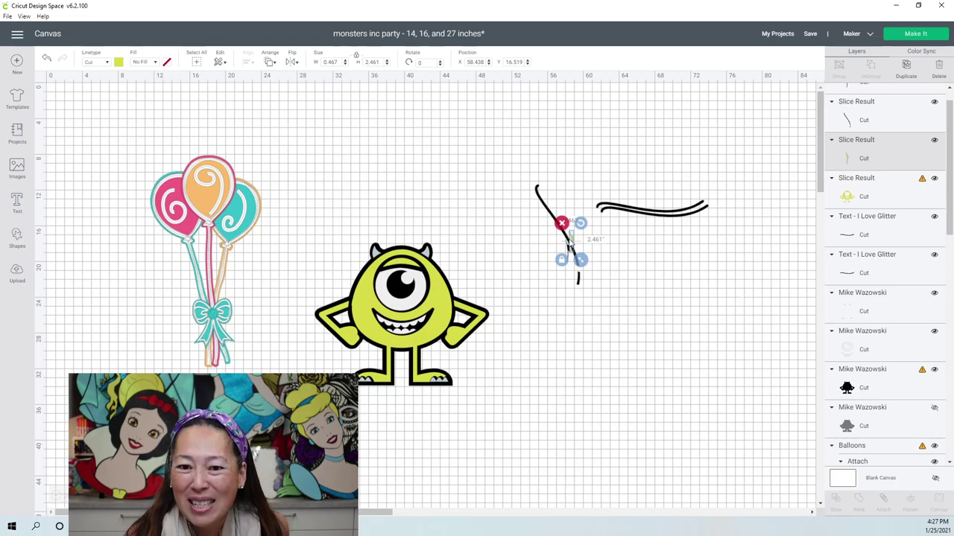
drag(532, 155, 577, 291)
key(Delete)
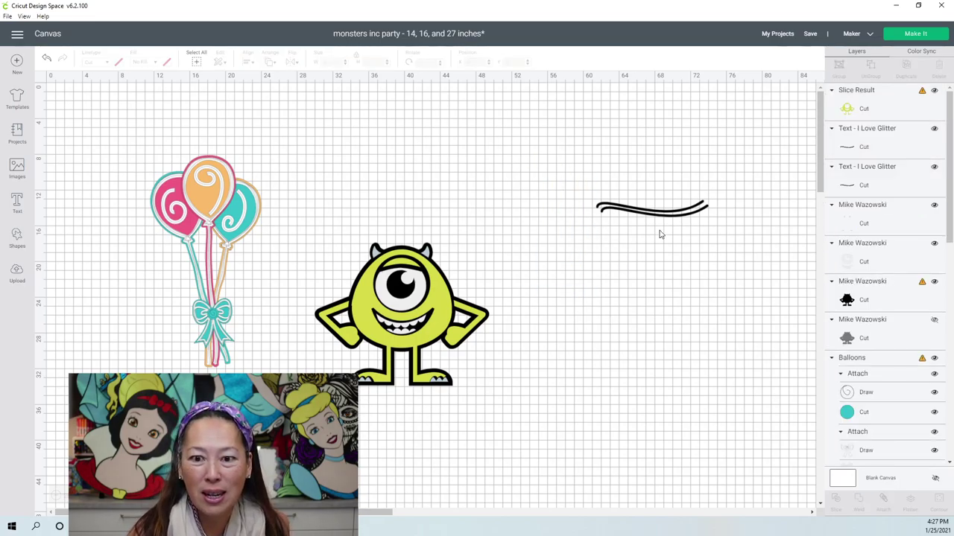
- Move a second wavy stroke to Mike's lower left and rotate it to about 30.7 degrees, undoing any accidental shift of the green body
drag(668, 220, 314, 357)
drag(400, 336, 340, 356)
click(402, 313)
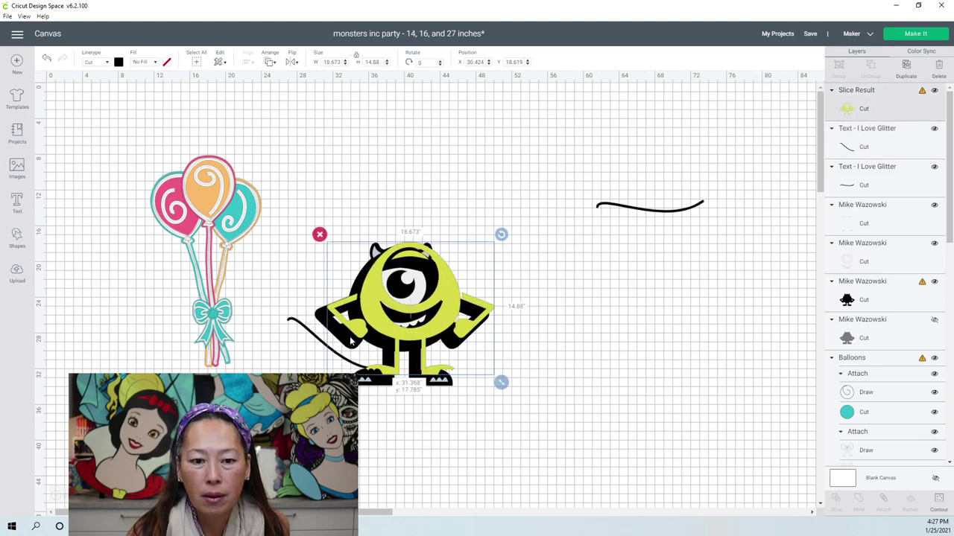
click(46, 62)
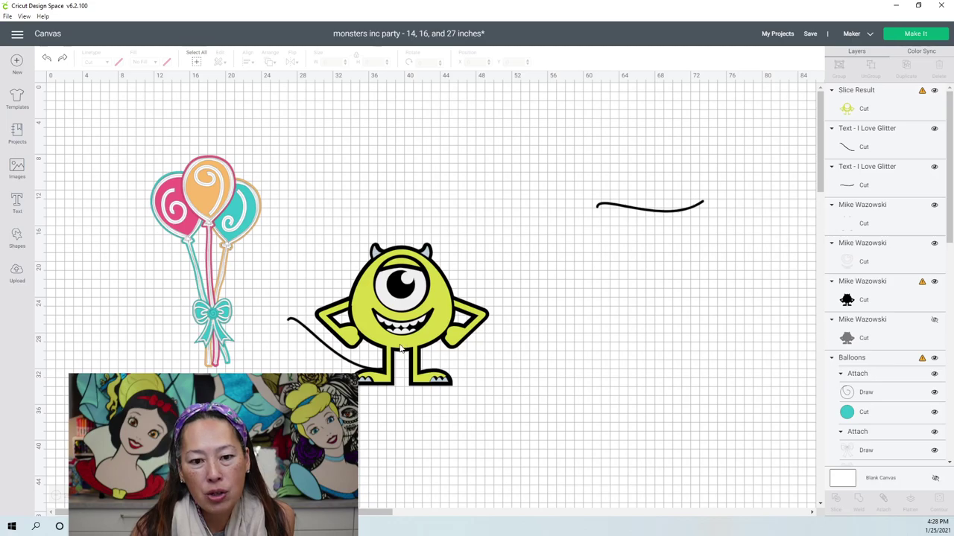
- Lay the second stroke across Mike's left-hand arm, send it to the front, and adjust its rotation to about 32 degrees
click(308, 334)
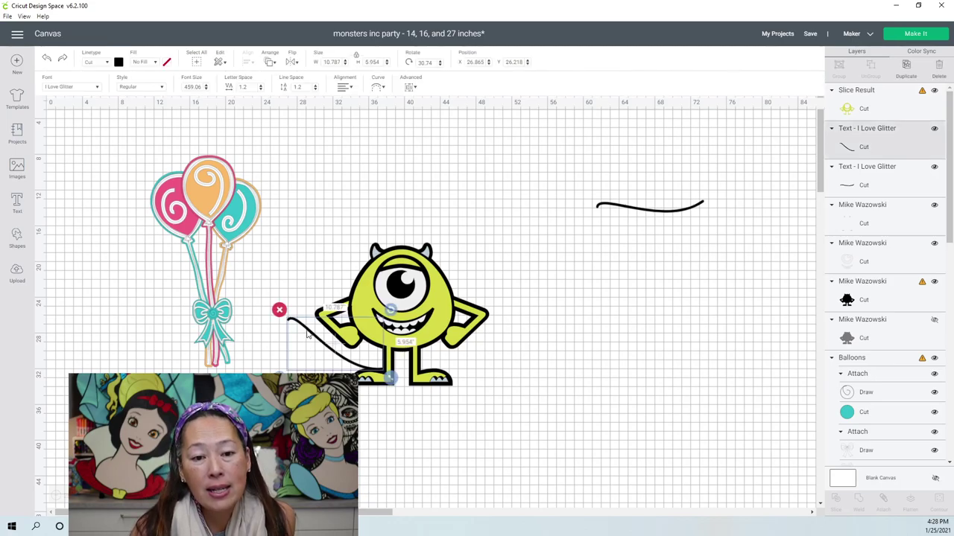
drag(307, 334, 326, 313)
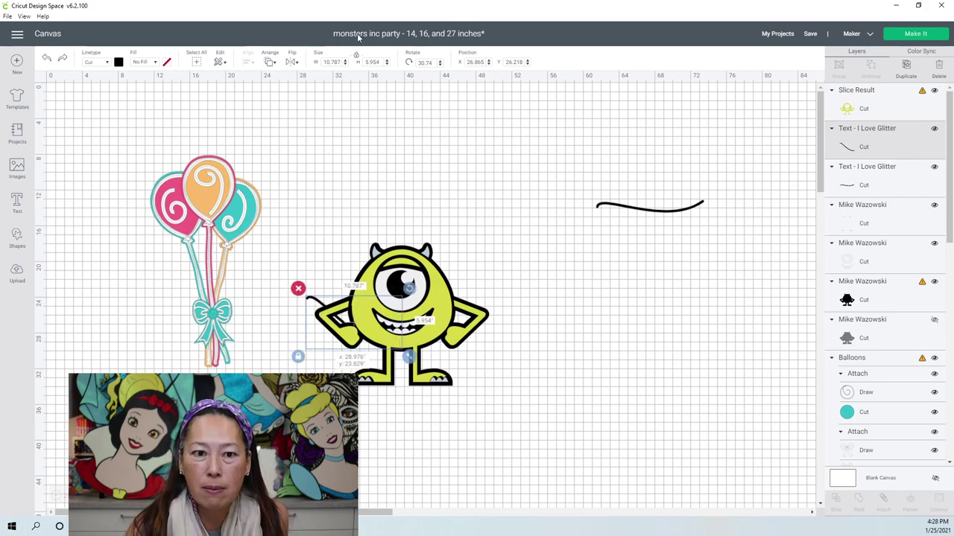
click(270, 62)
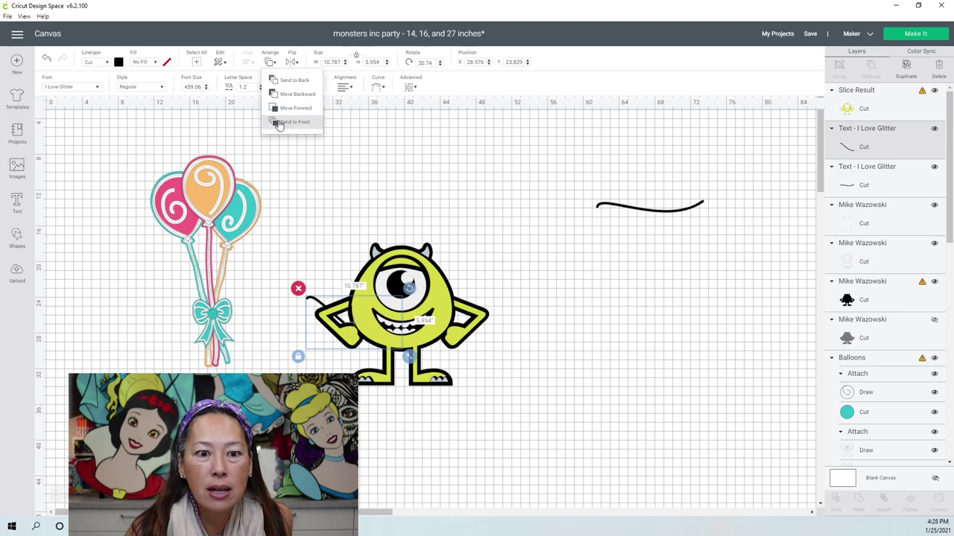
click(279, 123)
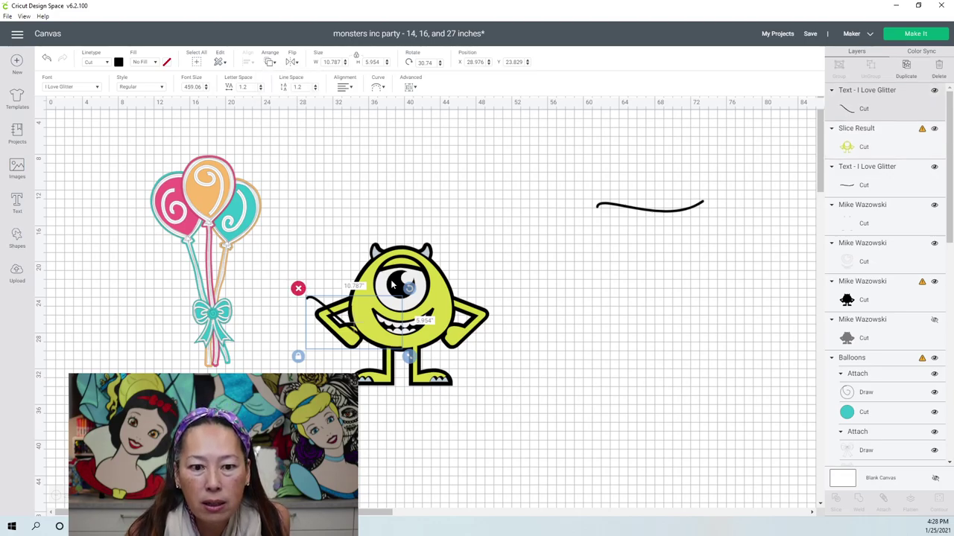
drag(410, 288, 408, 287)
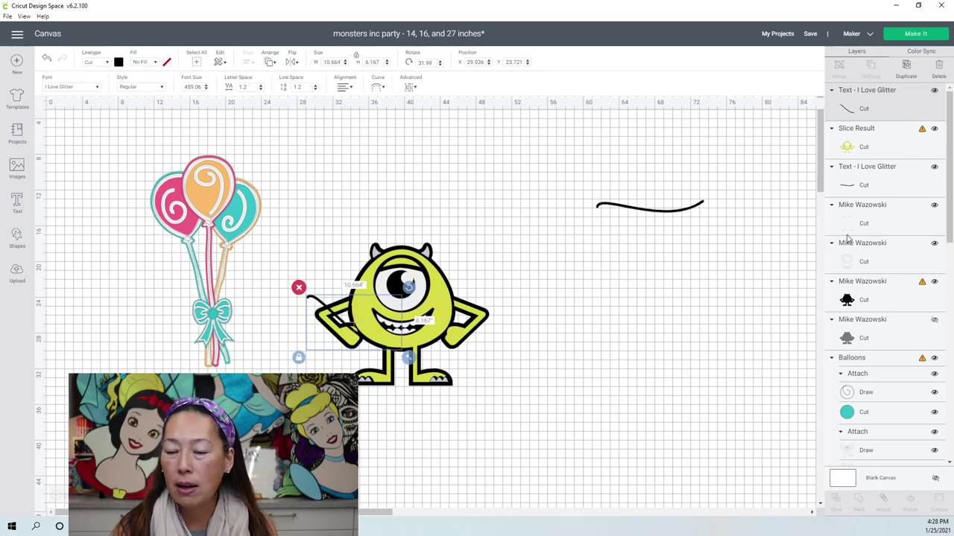
- Slice the stroke out of Mike's green body layer and pull both sets of black leftover pieces away to the empty canvas beside him
click(886, 139)
click(836, 499)
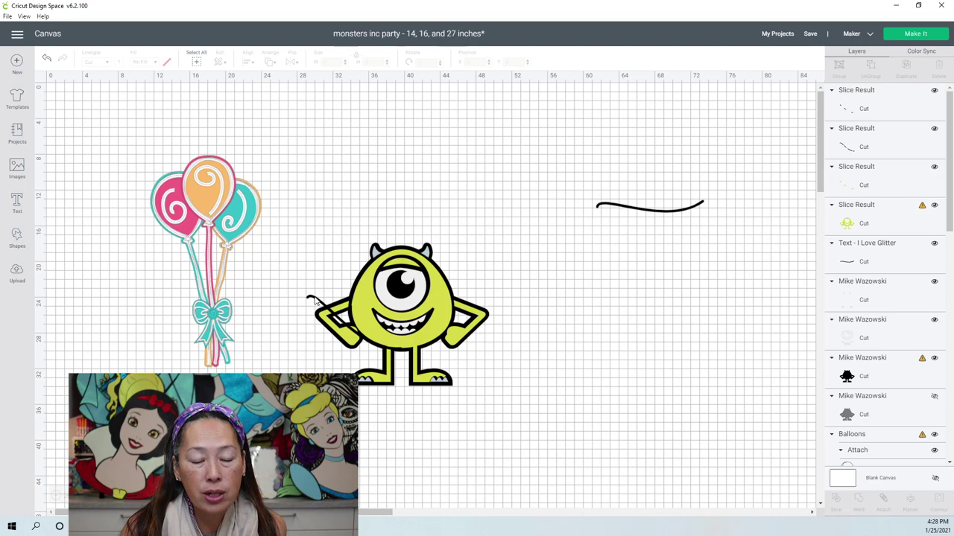
click(316, 300)
drag(313, 328, 309, 426)
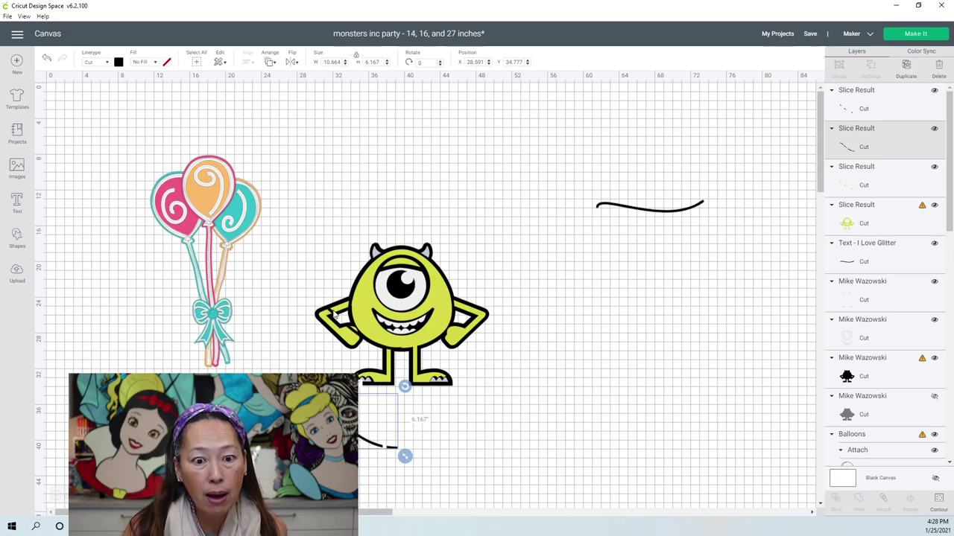
drag(380, 445, 667, 366)
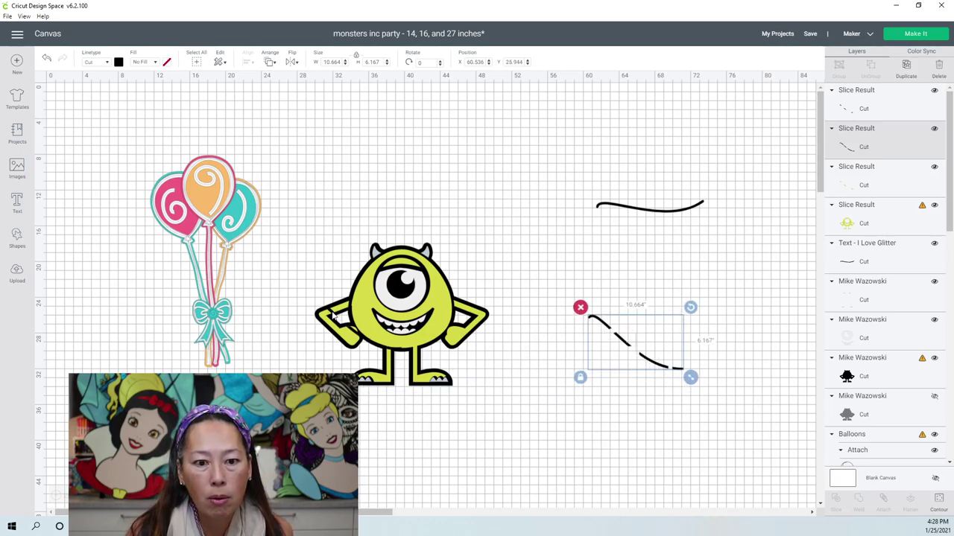
click(336, 321)
drag(333, 324, 624, 314)
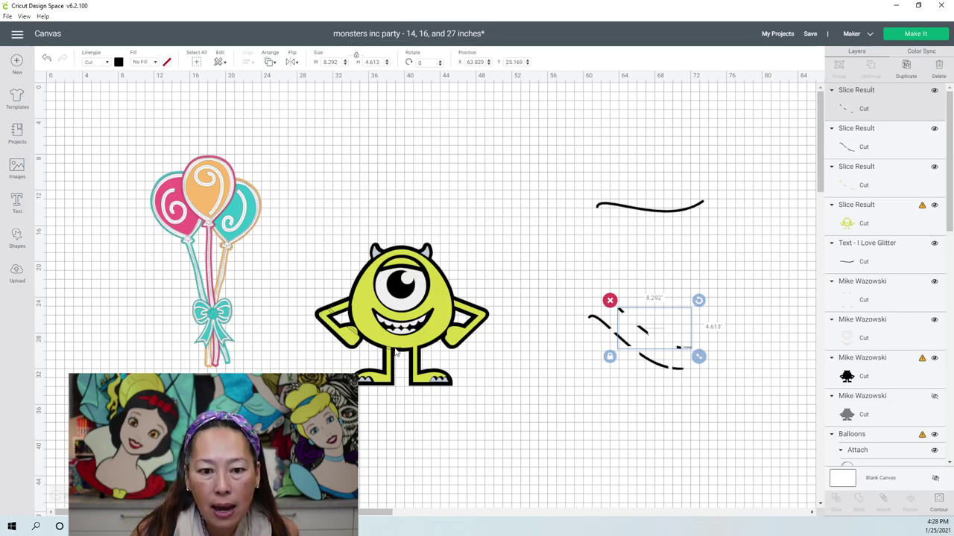
- Hide the contour of the small four-sided piece beside the thin sliver in the green cut-out pieces on Mike's left-hand arm
click(355, 336)
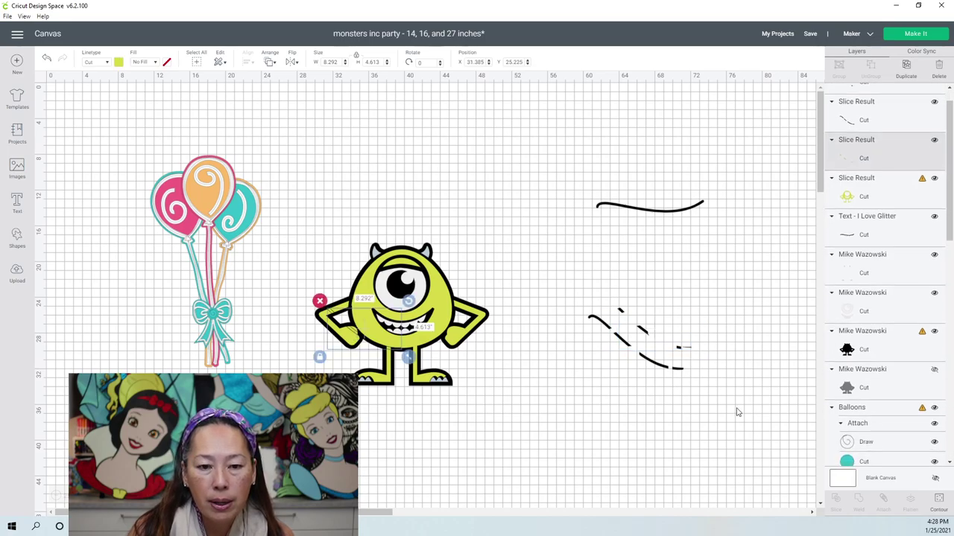
click(939, 499)
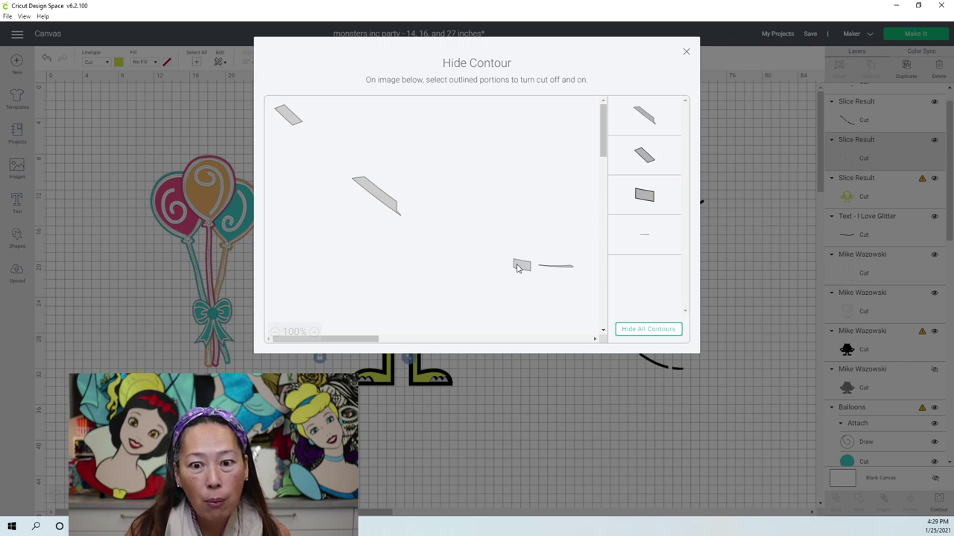
click(522, 268)
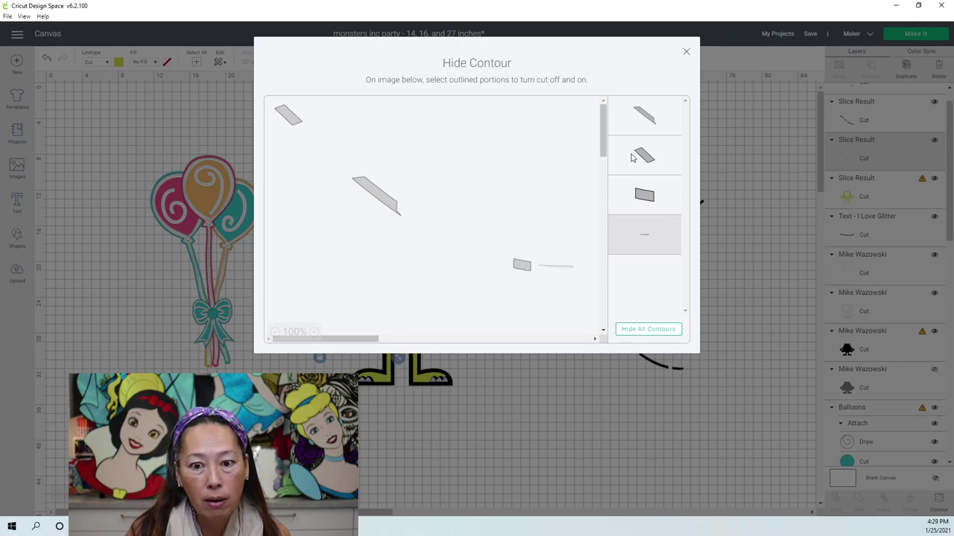
click(531, 273)
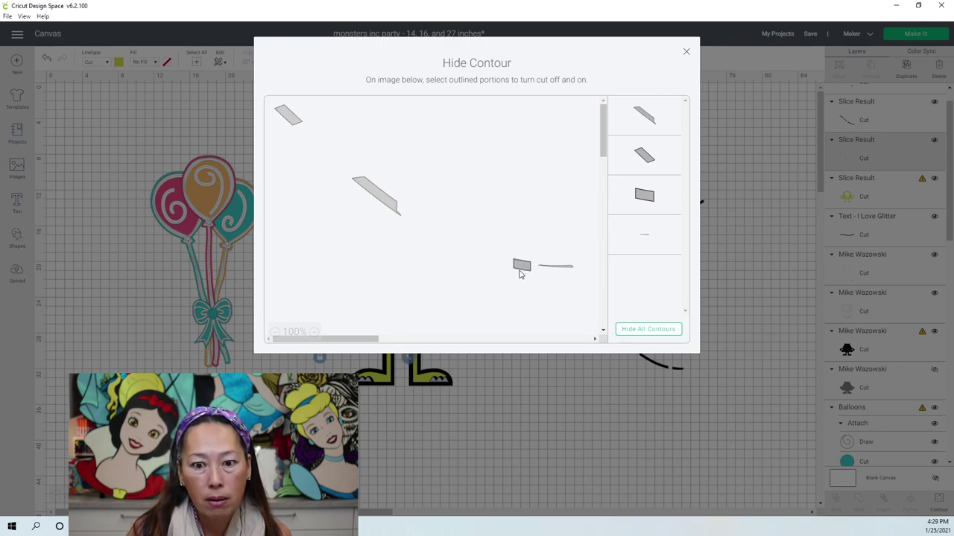
click(519, 274)
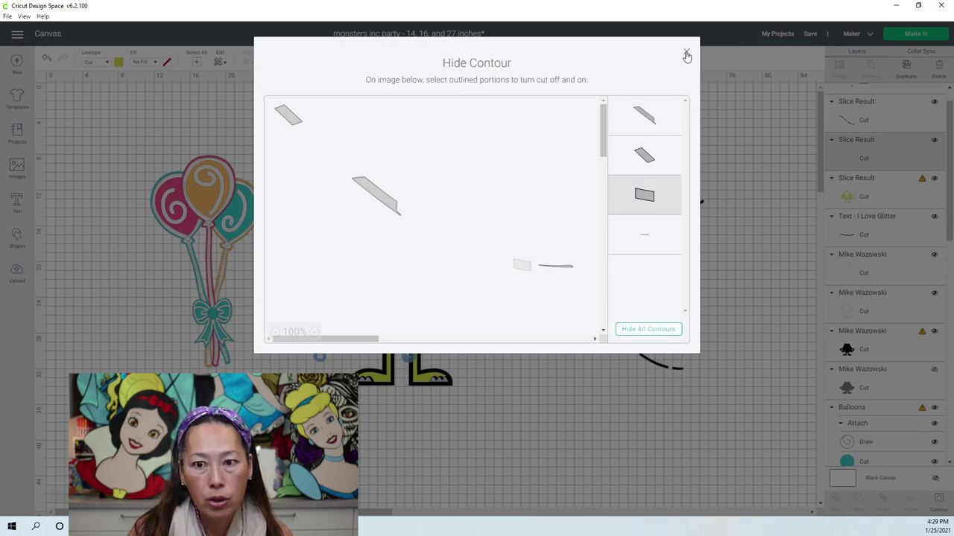
click(687, 54)
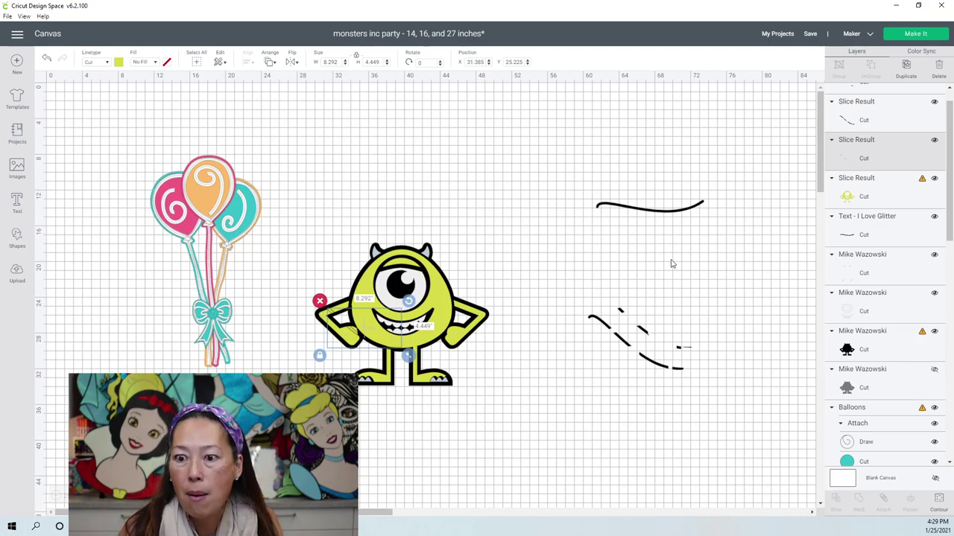
- Weld the remaining green pieces back into Mike's body layer and delete the black leftover stroke pieces
shift+click(856, 196)
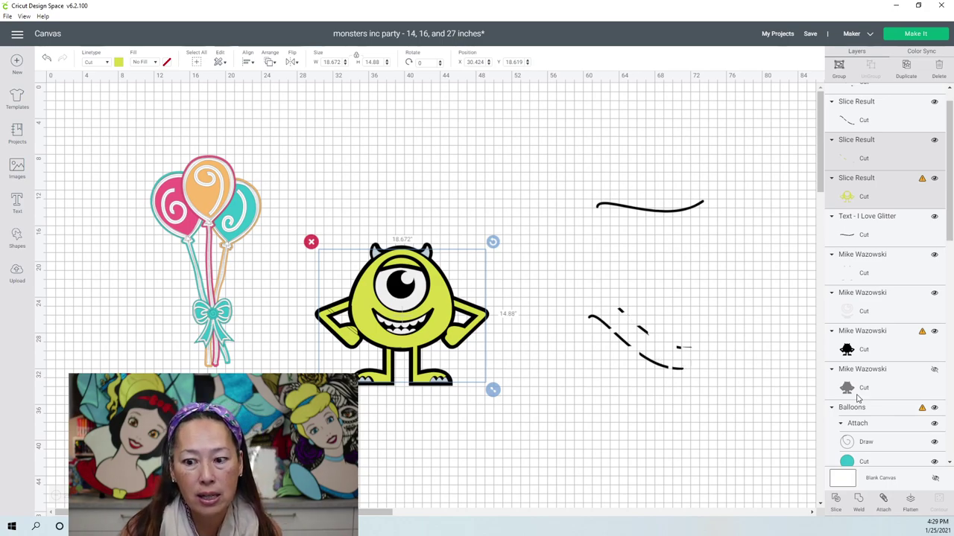
click(859, 505)
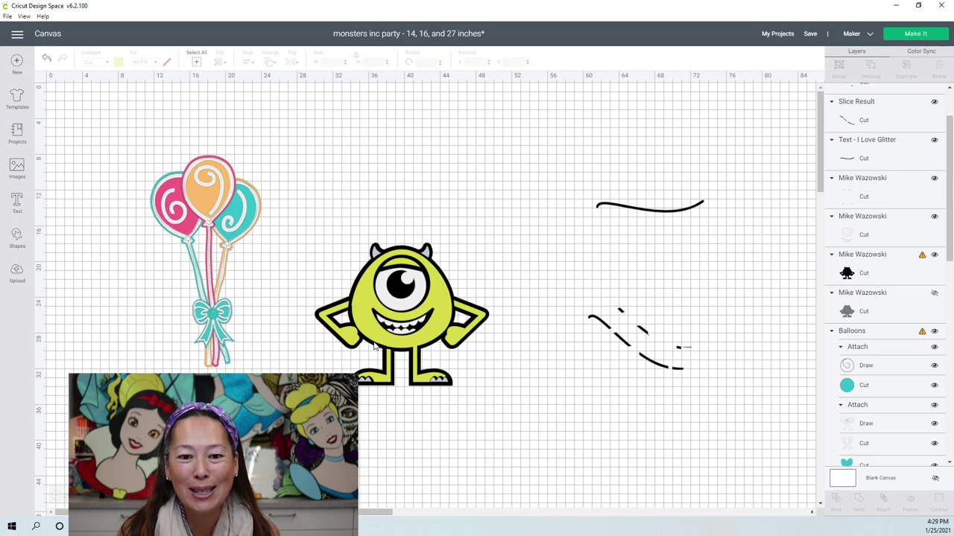
drag(733, 418, 600, 311)
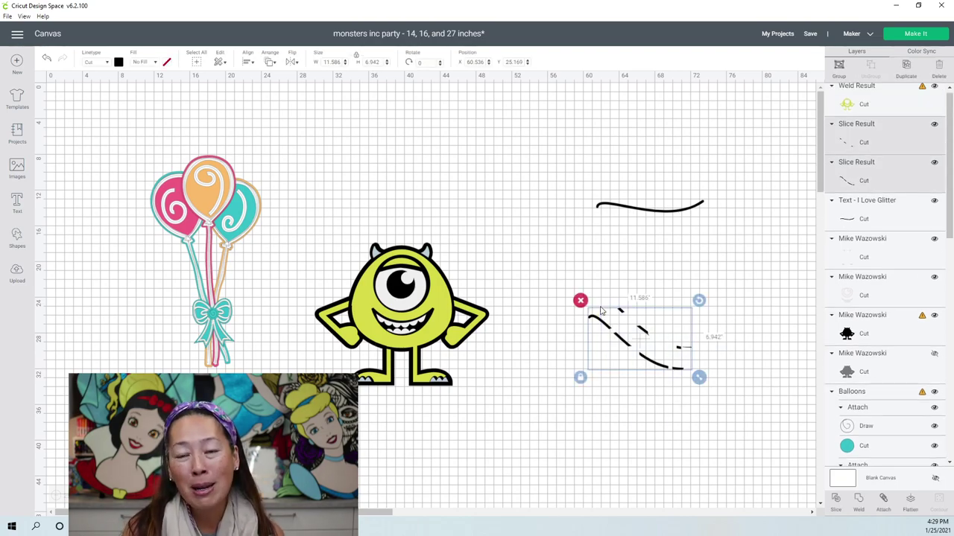
key(Delete)
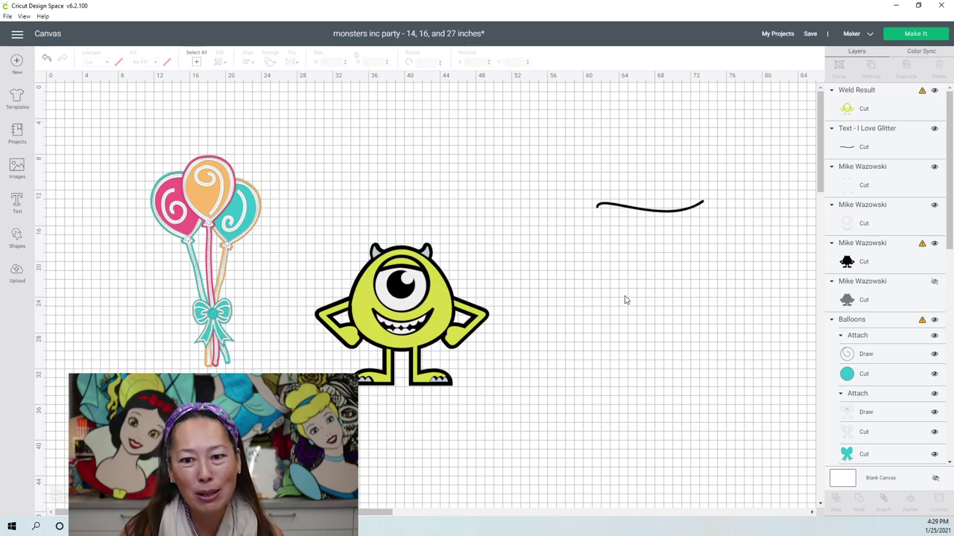
- Flip the remaining wavy stroke vertically and rotate it to about 312 degrees
click(663, 214)
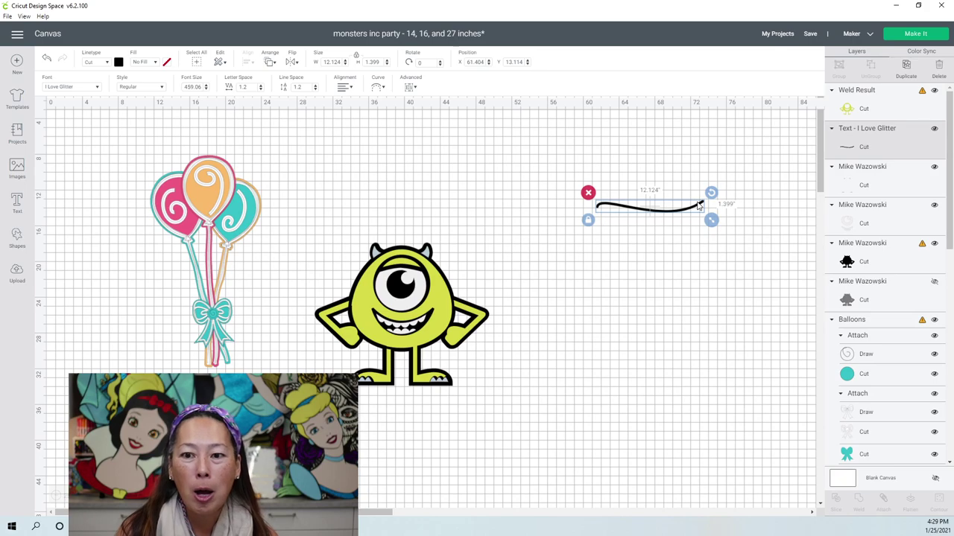
click(292, 64)
click(303, 94)
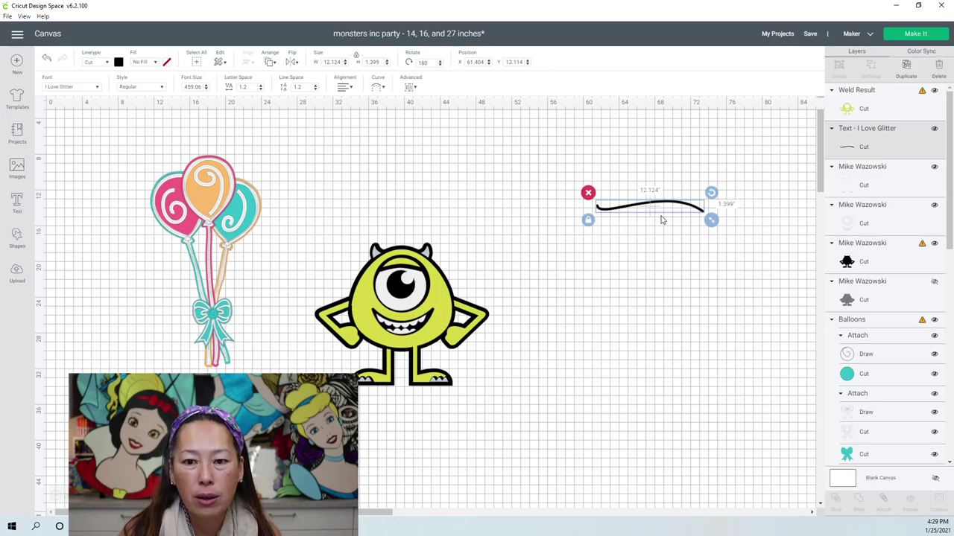
drag(711, 193, 617, 247)
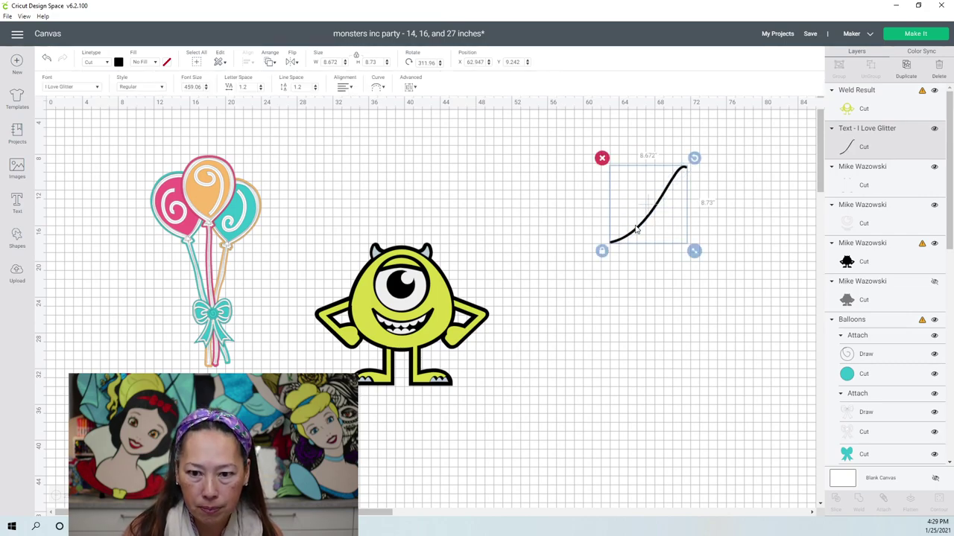
- Lay the flipped stroke across Mike's right-hand arm, bring it to the front, and adjust its rotation to about 315.2 degrees
drag(624, 244, 446, 342)
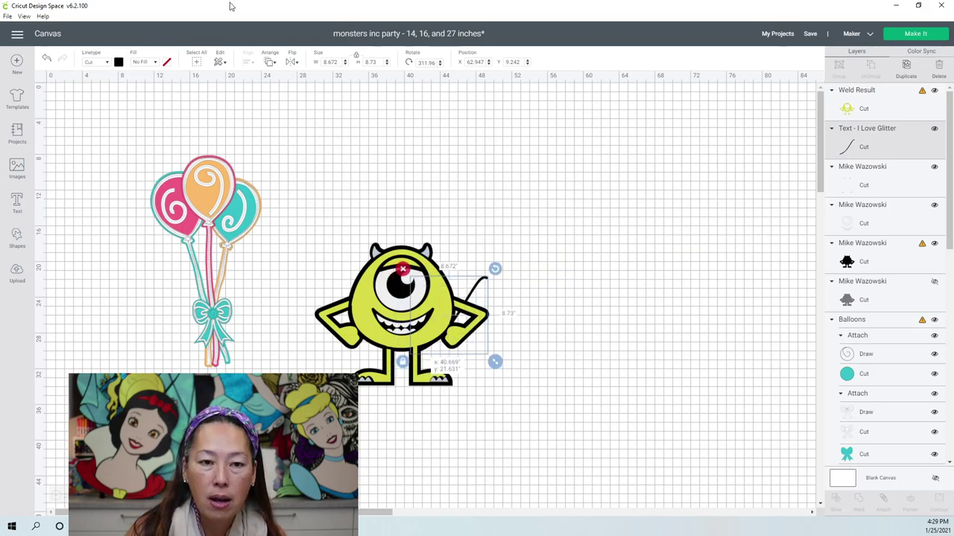
click(270, 64)
click(283, 124)
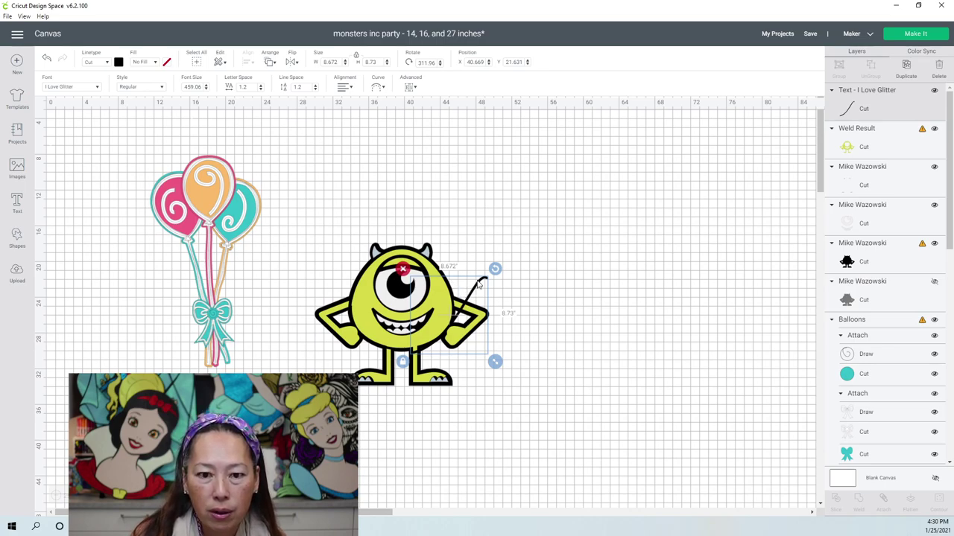
mouse_move(479, 283)
mouse_down()
mouse_move(505, 273)
mouse_move(484, 286)
mouse_up()
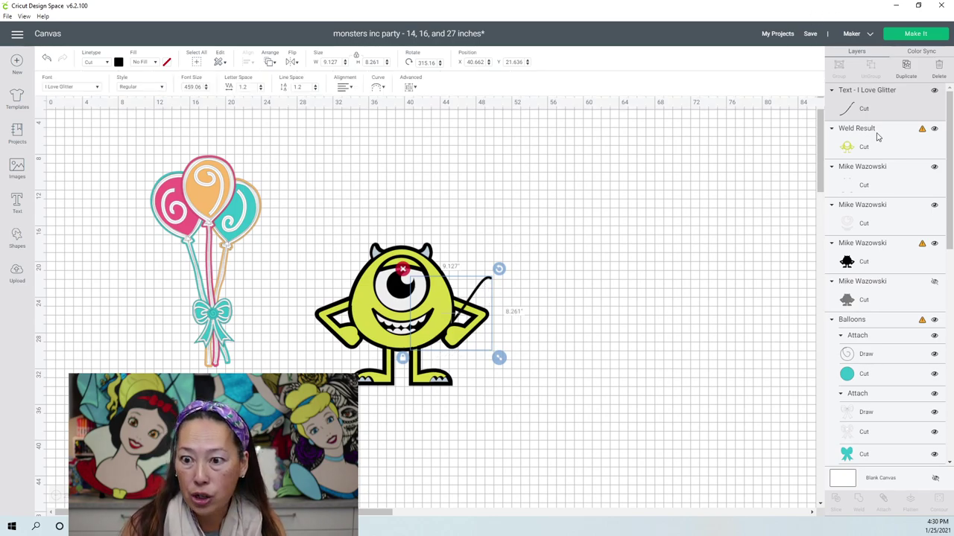
- Slice the flipped stroke out of the welded green body and drag both black leftover pieces clear of Mike's right-hand arm
click(857, 144)
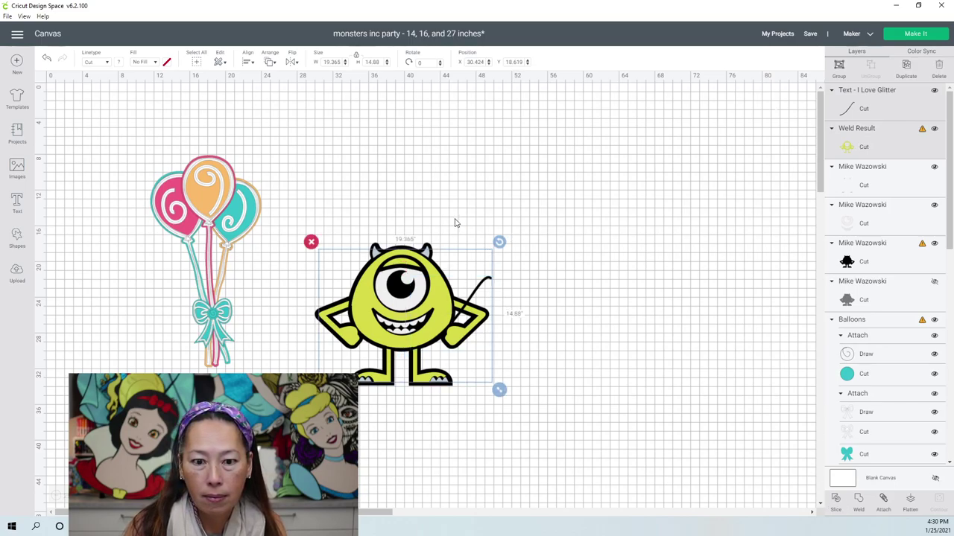
click(836, 501)
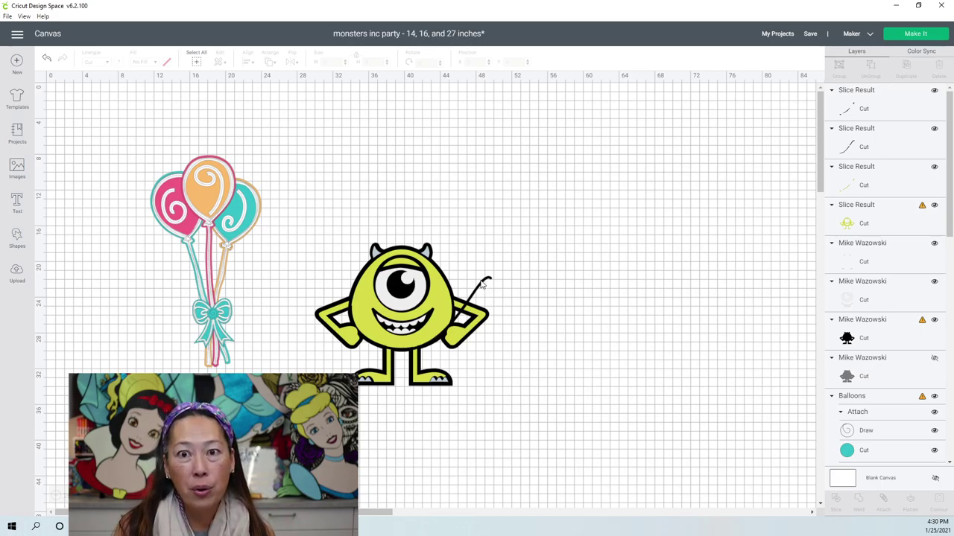
drag(482, 284, 608, 250)
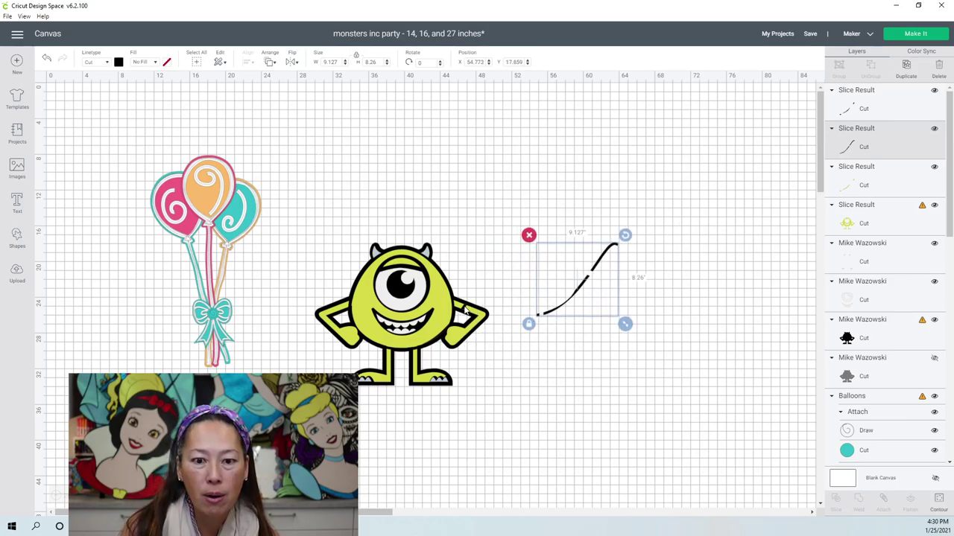
drag(463, 311, 626, 266)
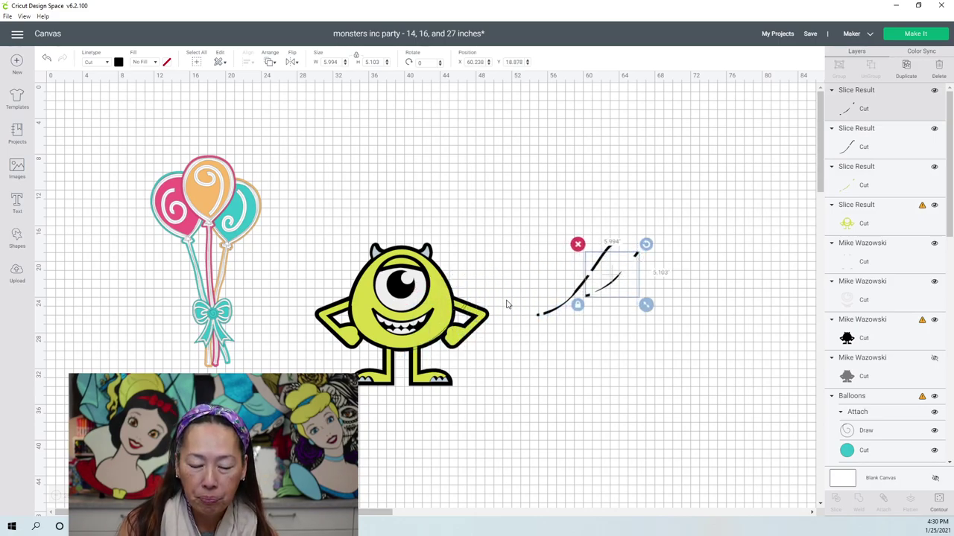
- Hide the contour of the small four-sided piece below the curved sliver in the green pieces on Mike's right-hand arm
click(465, 311)
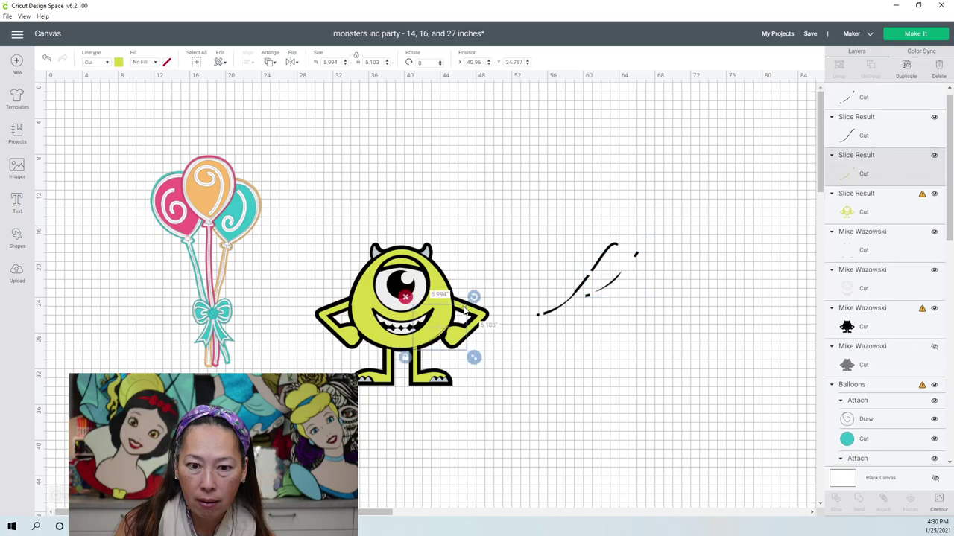
click(940, 500)
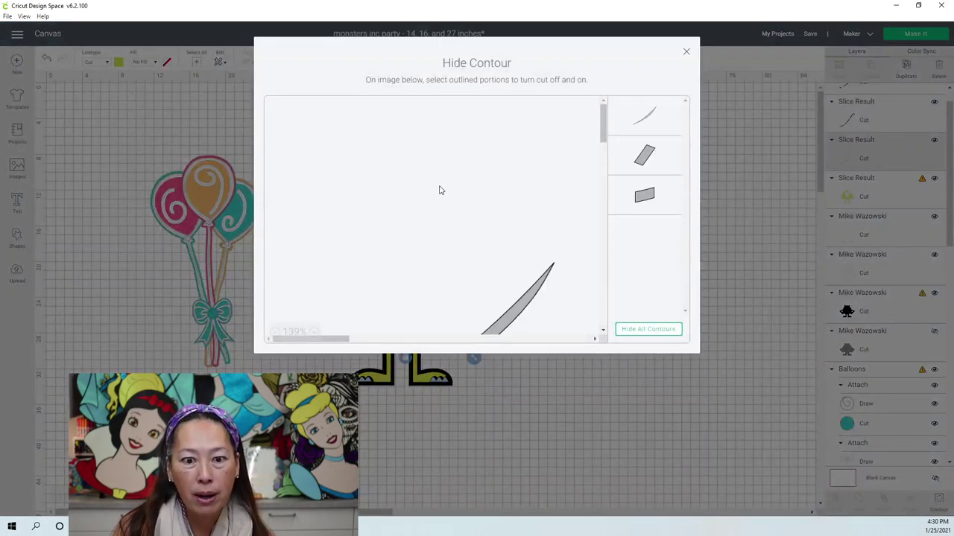
scroll(453, 215, down, 6)
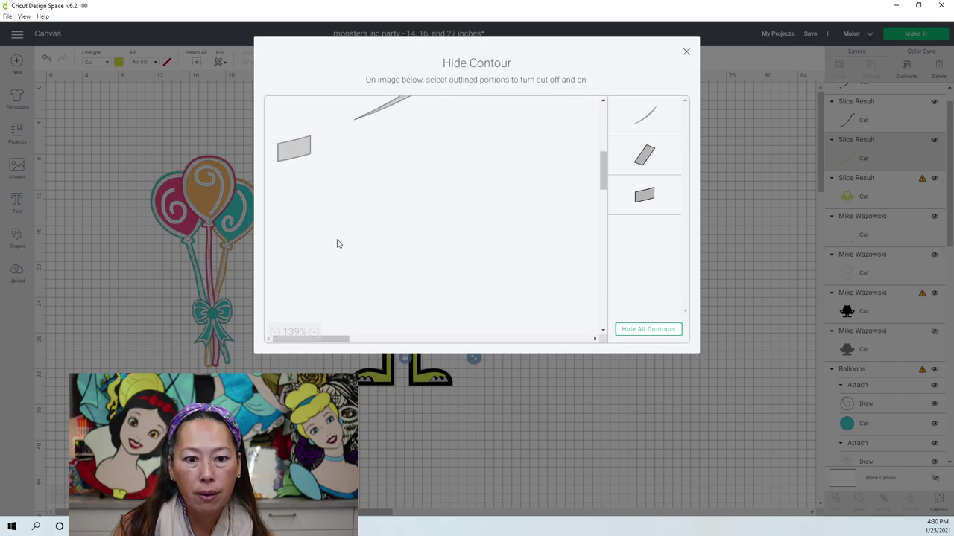
click(276, 332)
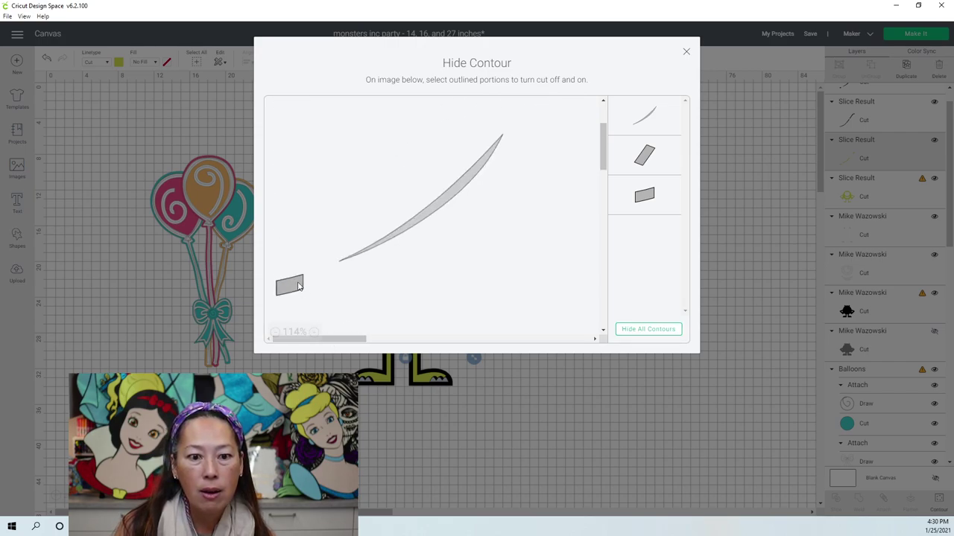
click(298, 286)
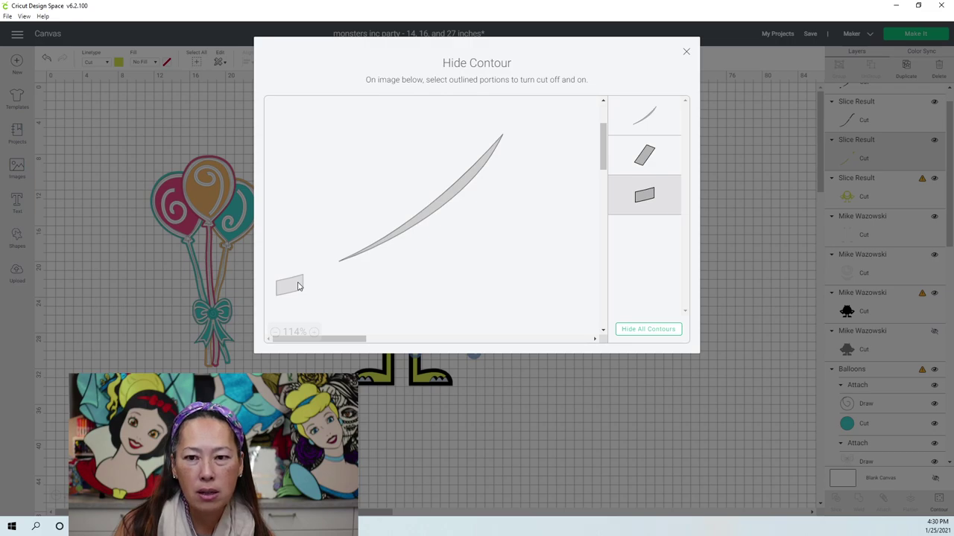
click(687, 51)
click(458, 387)
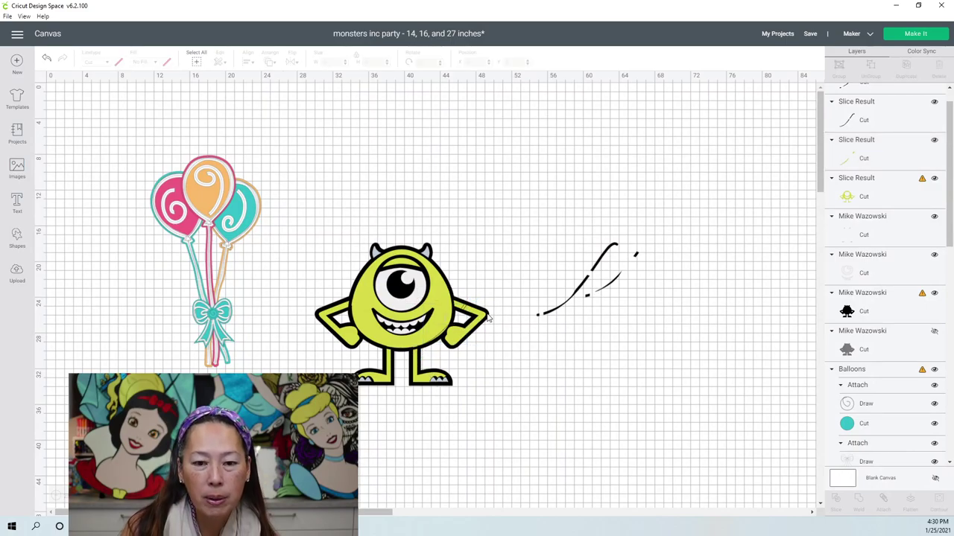
- Weld the remaining green cut-out pieces to Mike's sliced body layer and delete the black stroke leftovers
click(864, 161)
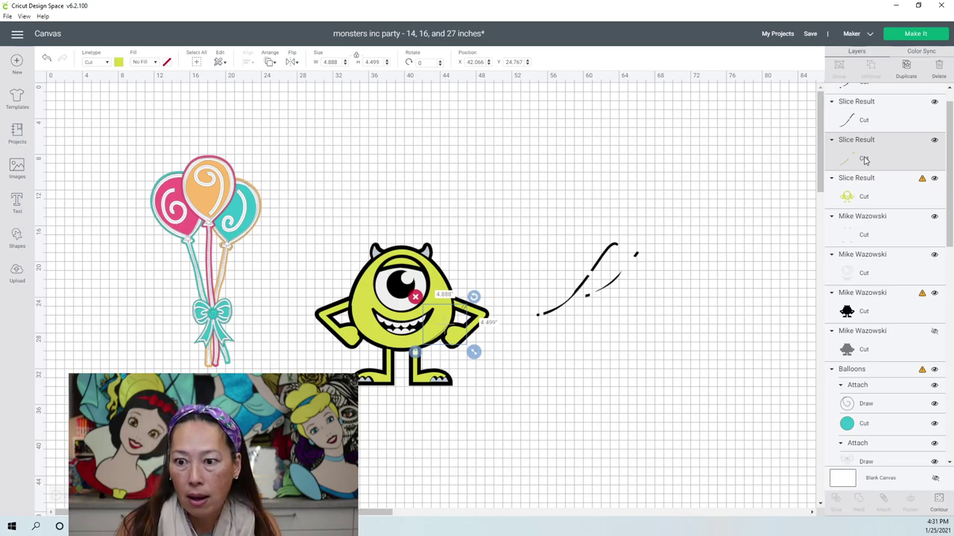
shift+click(865, 197)
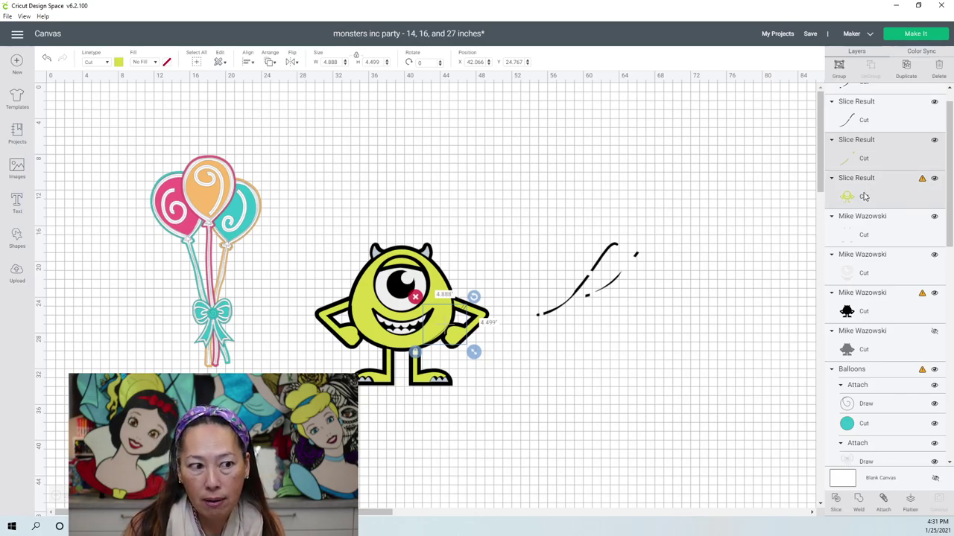
click(858, 501)
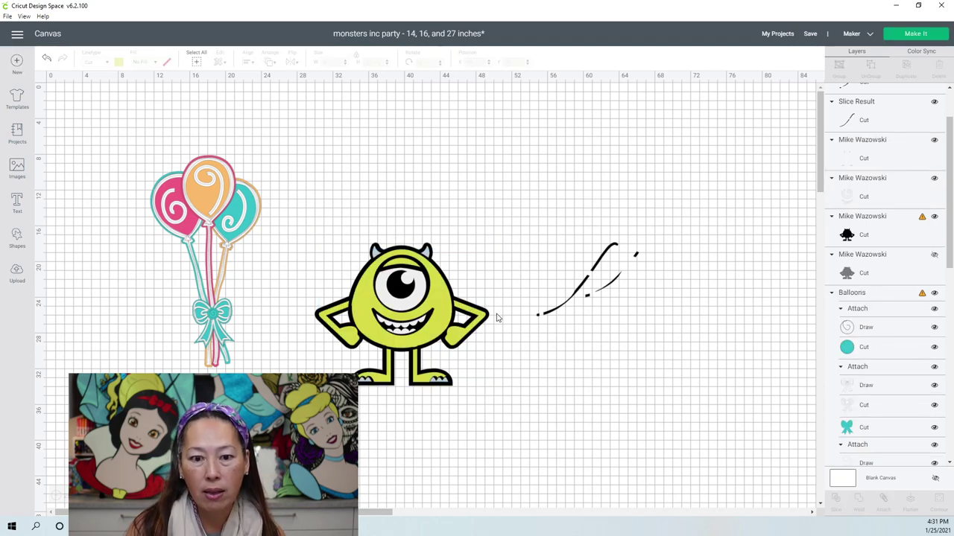
drag(670, 361, 532, 197)
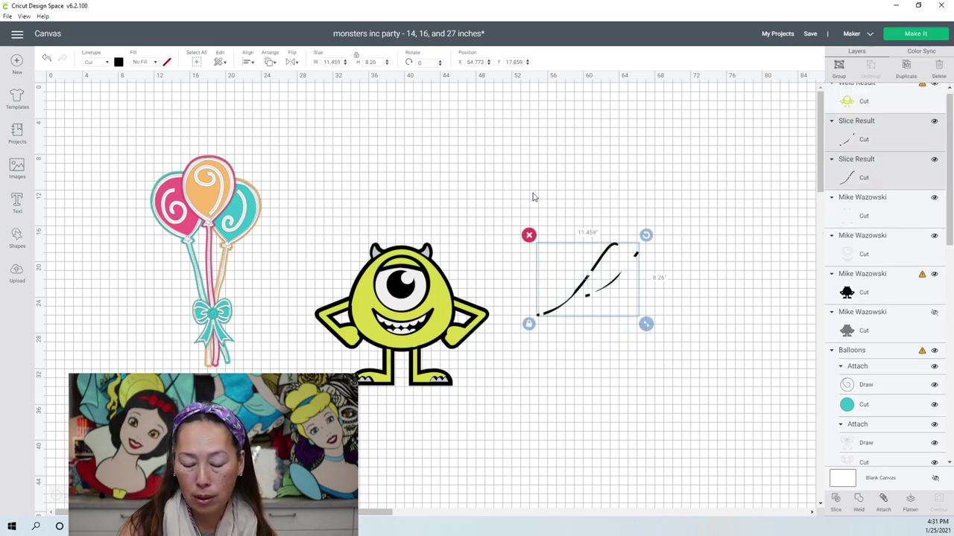
key(Delete)
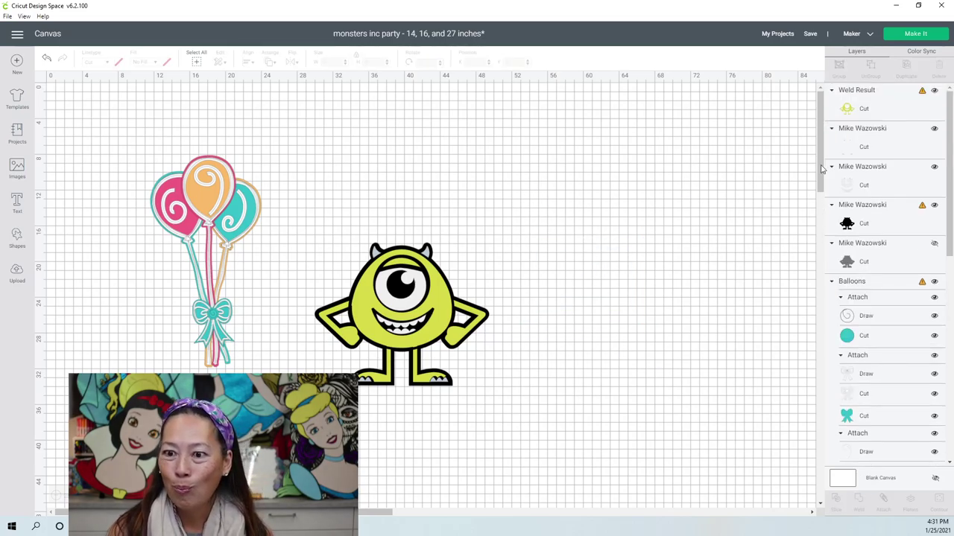
- Hide all contours of Mike's green layer except the large outer body shape
click(870, 105)
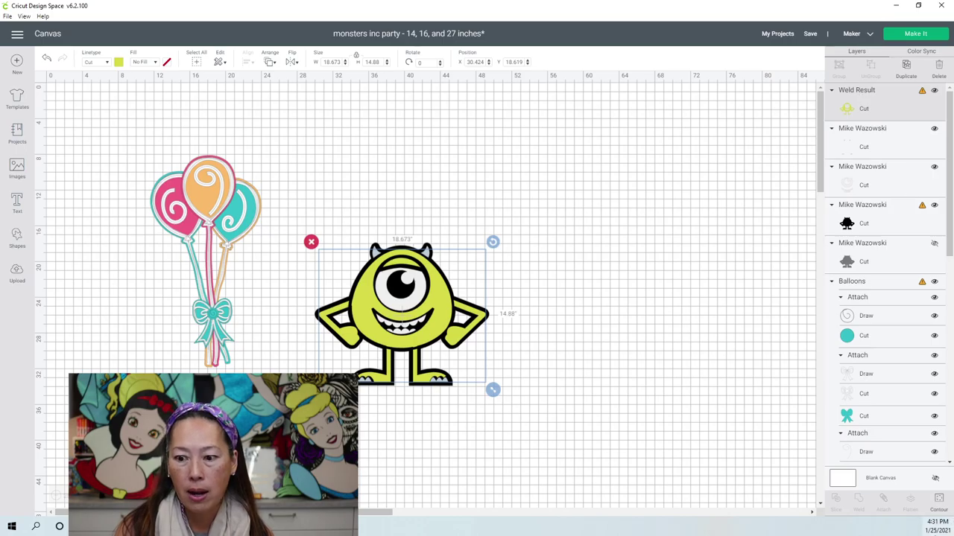
click(937, 504)
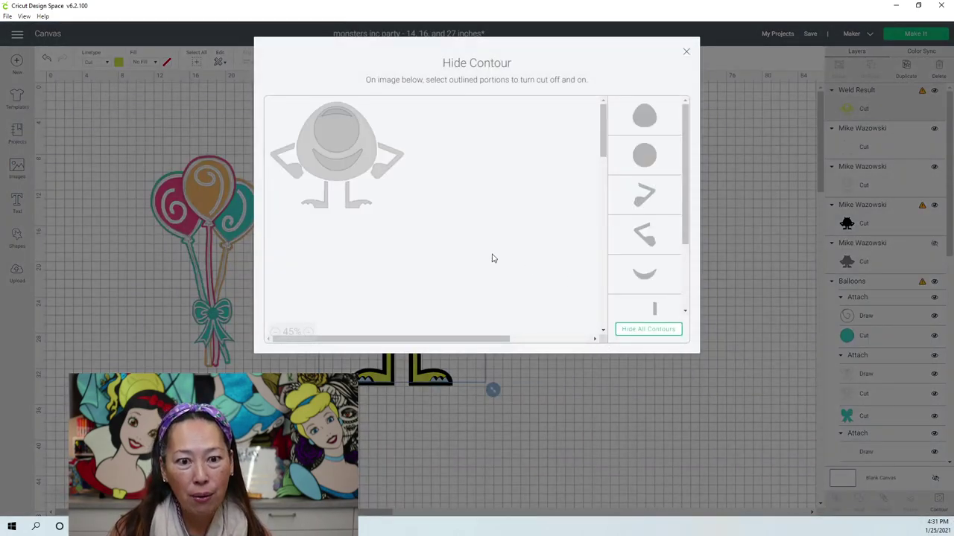
click(652, 330)
click(338, 105)
click(687, 54)
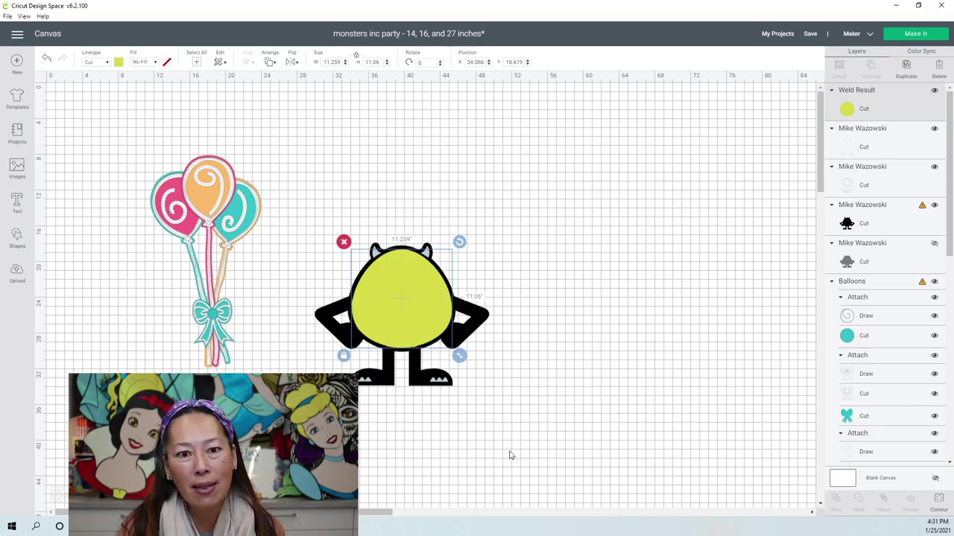
- Resize all of Mike's visible layers together to a height of 17 inches and check the green body's size
drag(582, 438, 279, 217)
click(376, 61)
text(17)
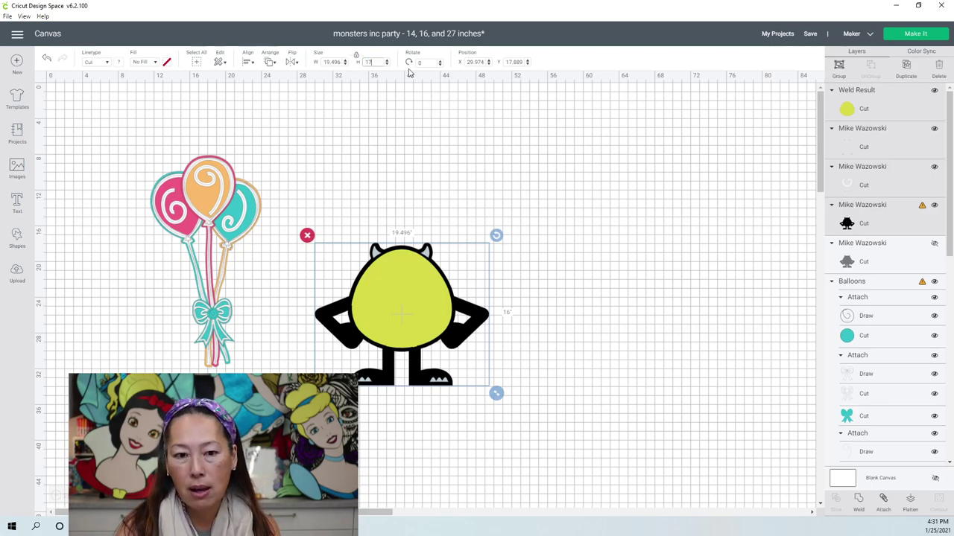
key(Tab)
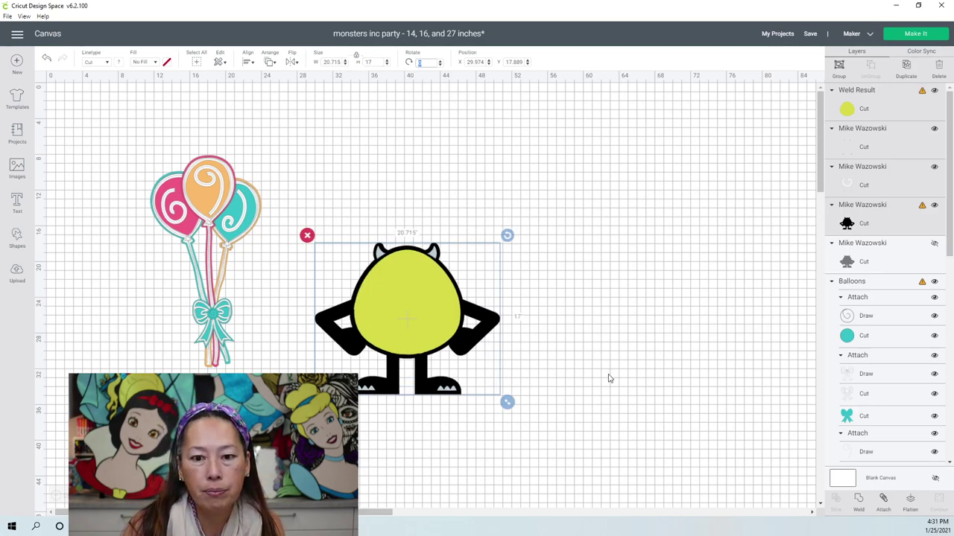
click(608, 378)
click(406, 315)
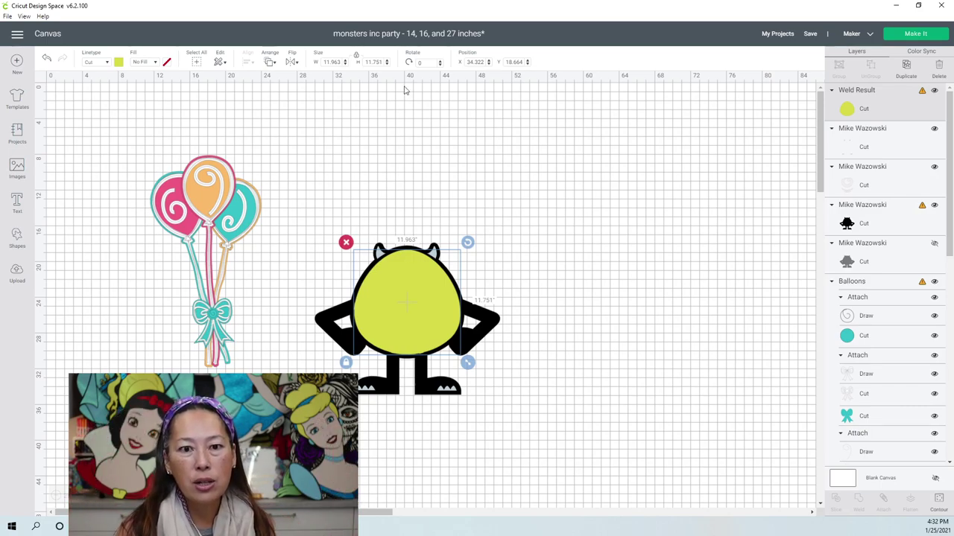
- Set the height of all Mike's visible layers together to 16.5 inches and check the green body's size
click(527, 456)
drag(527, 456, 303, 195)
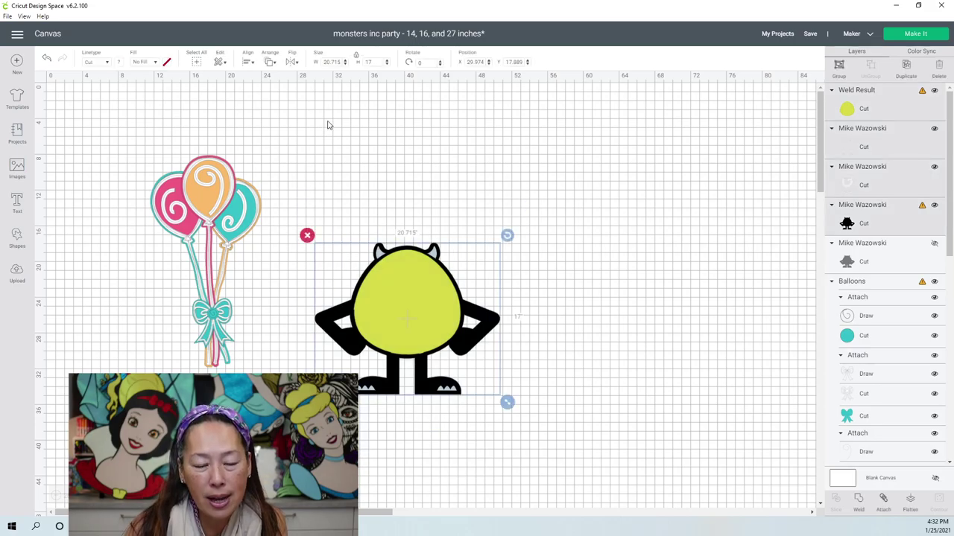
click(368, 62)
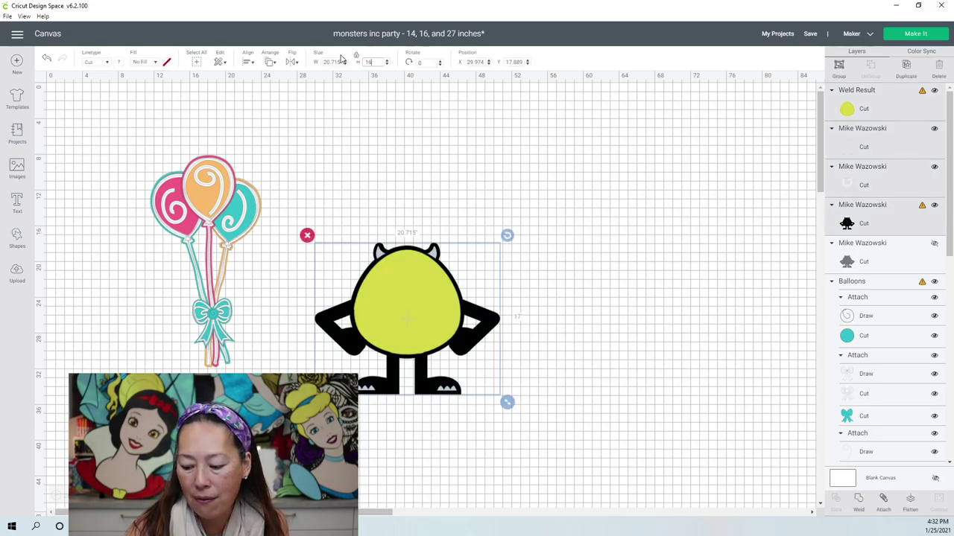
key(Tab)
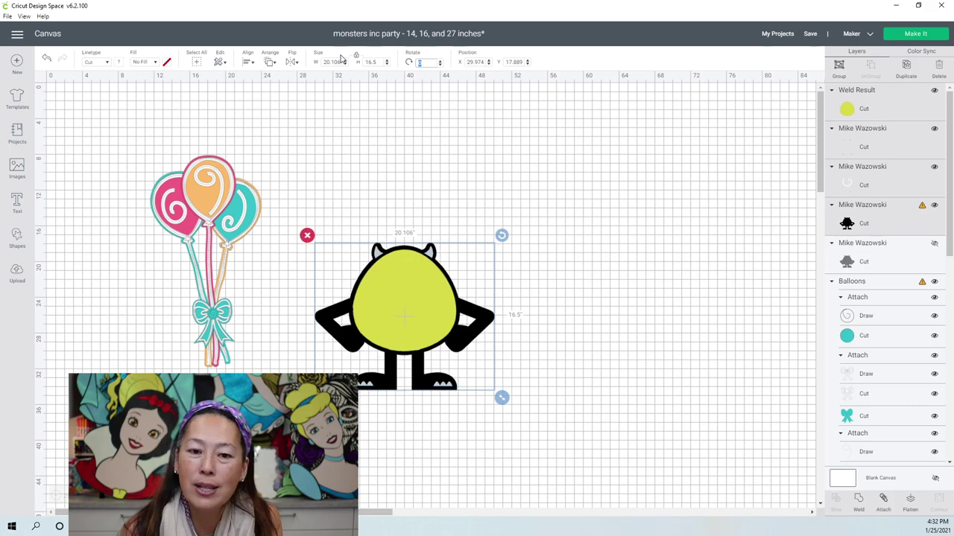
click(622, 333)
click(394, 303)
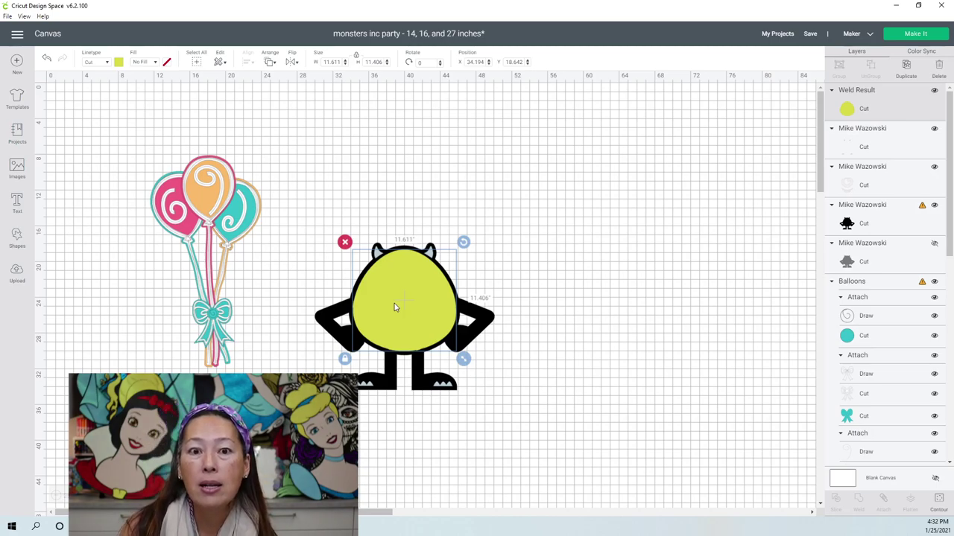
- Save the project as a new copy named "mike 16.5 inches"
click(810, 35)
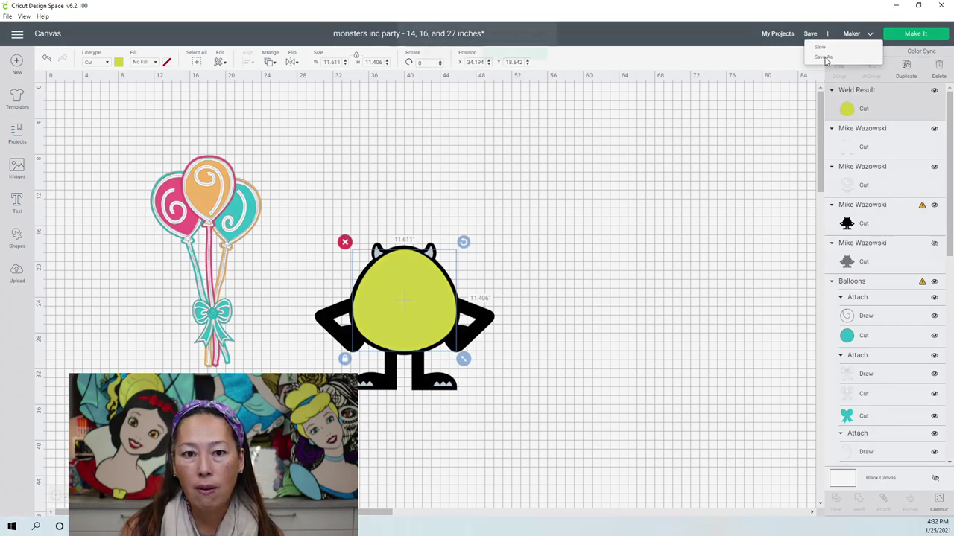
click(824, 57)
triple_click(498, 80)
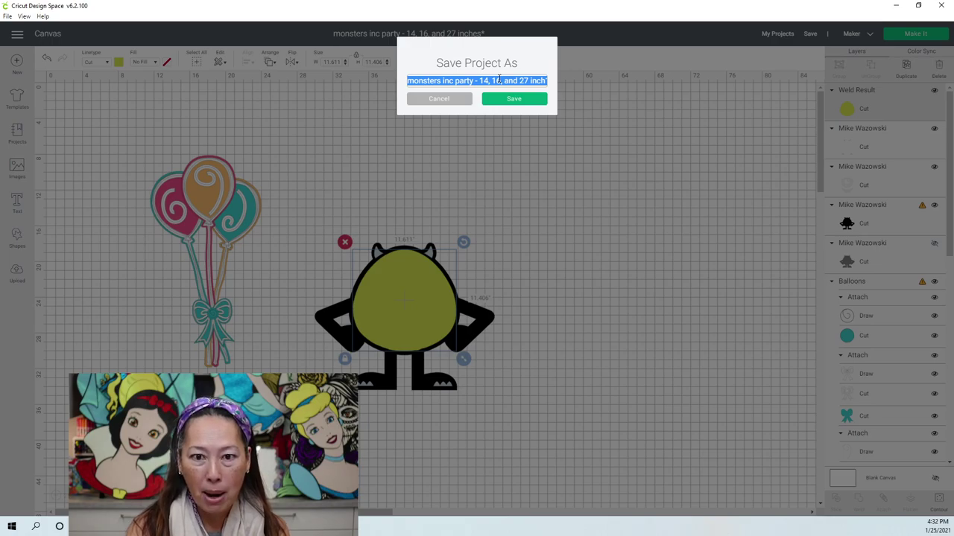
text(mike 16.5 inches)
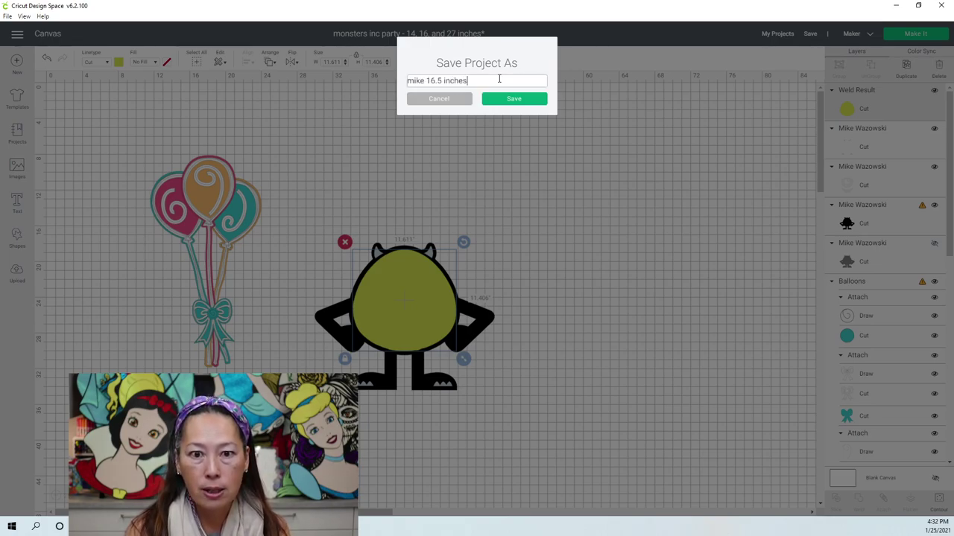
key(Return)
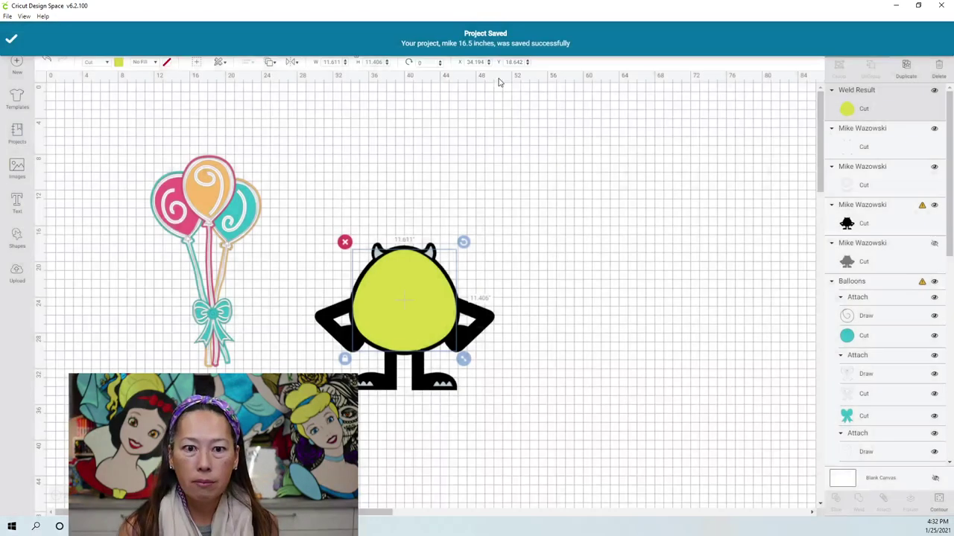
click(584, 234)
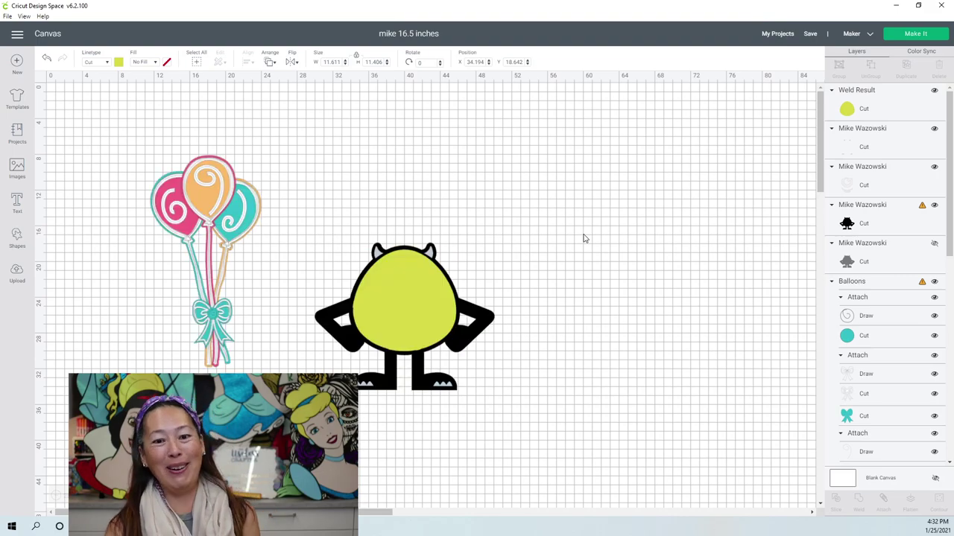
- Show all contours of Mike's green layer again
click(435, 291)
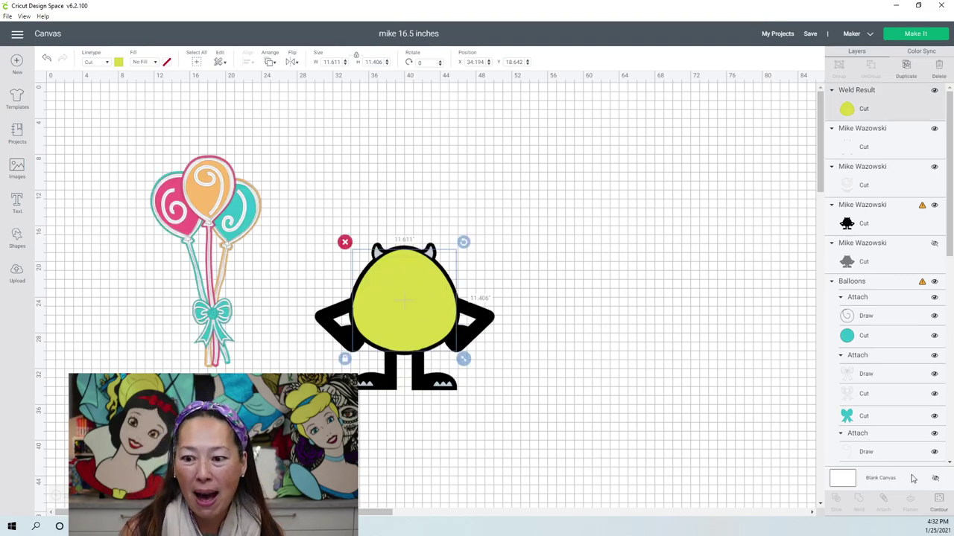
click(939, 503)
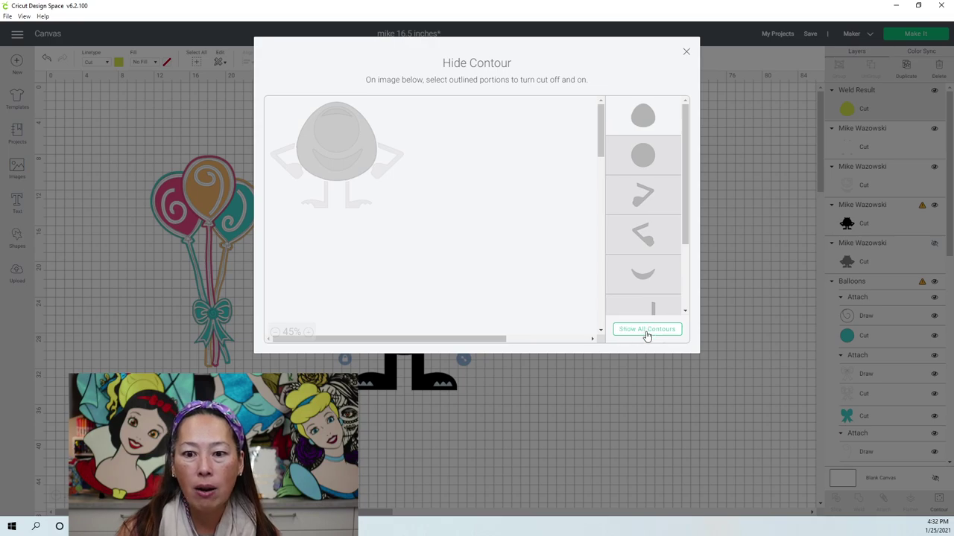
click(687, 53)
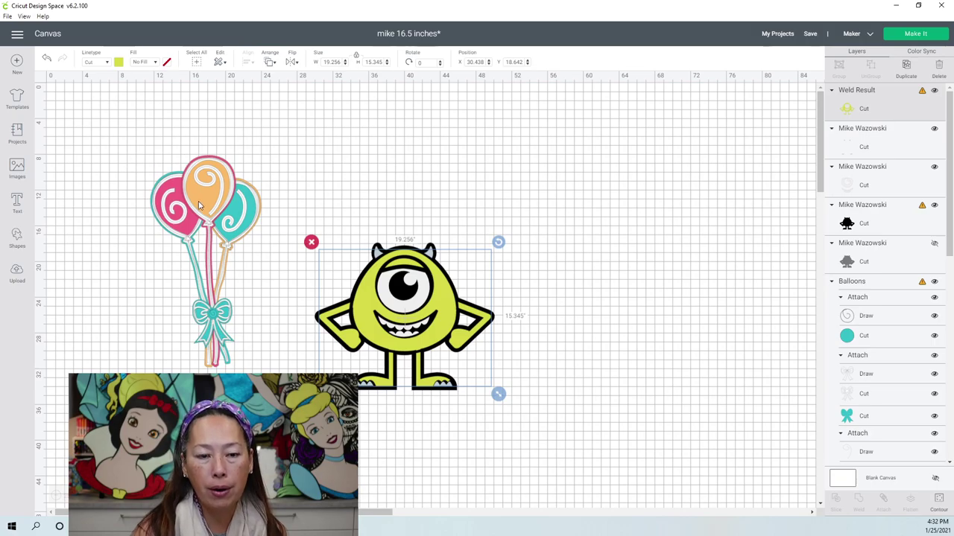
- Lay the balloon bunch over Mike's left-hand arm, in front of him, and tilt it to about 353.3 degrees
drag(210, 211, 344, 207)
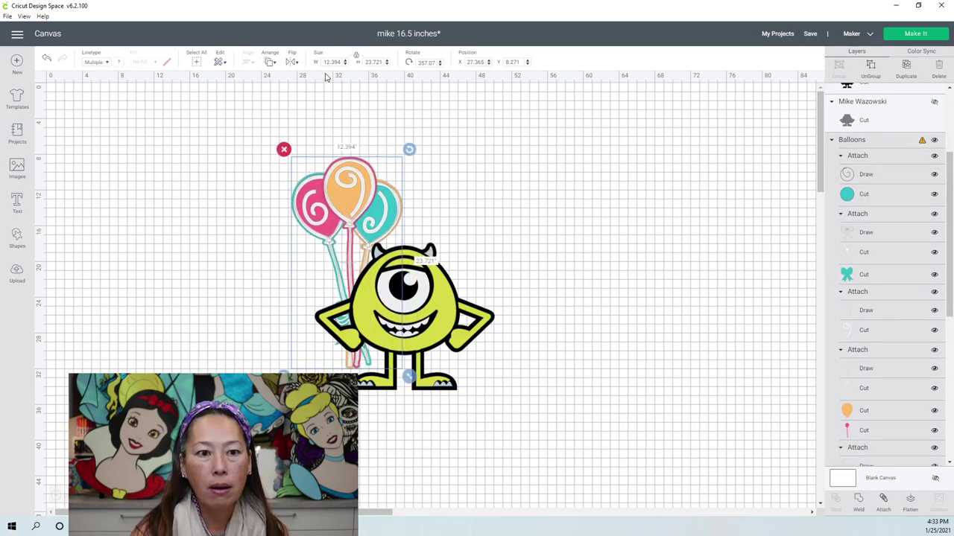
click(272, 62)
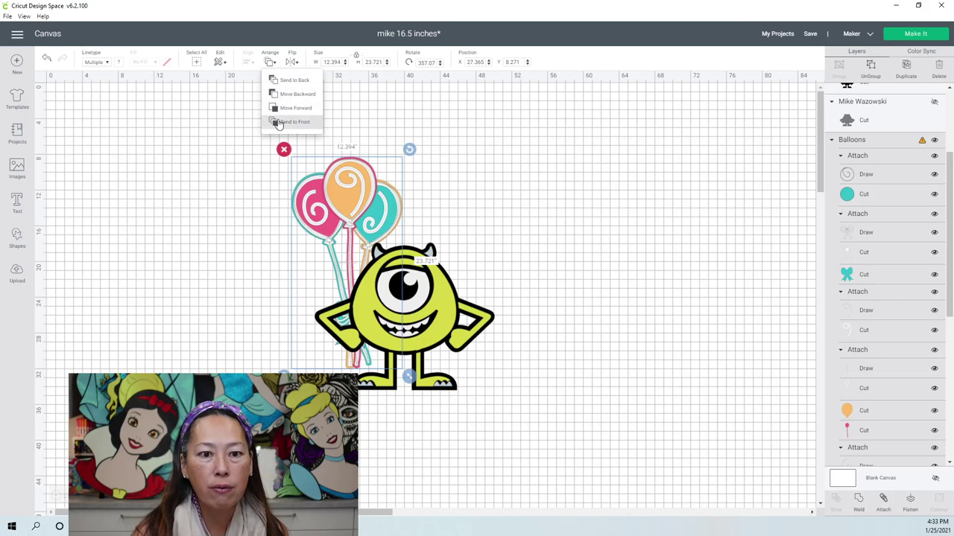
click(292, 122)
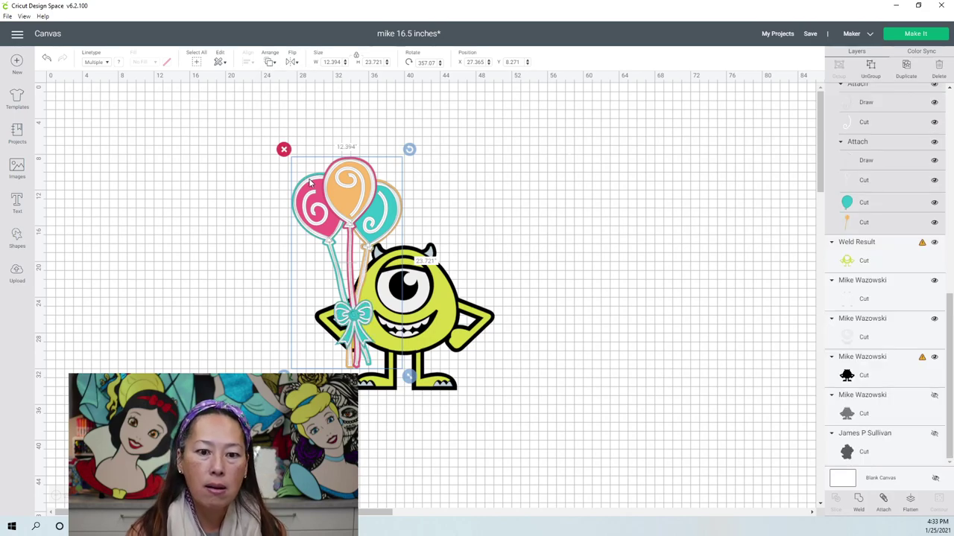
drag(415, 152, 407, 149)
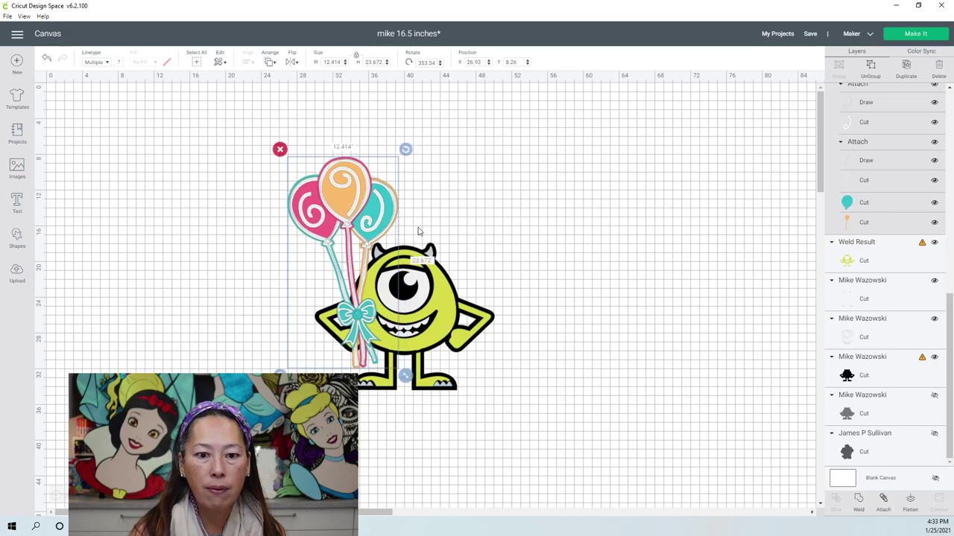
drag(350, 317, 356, 338)
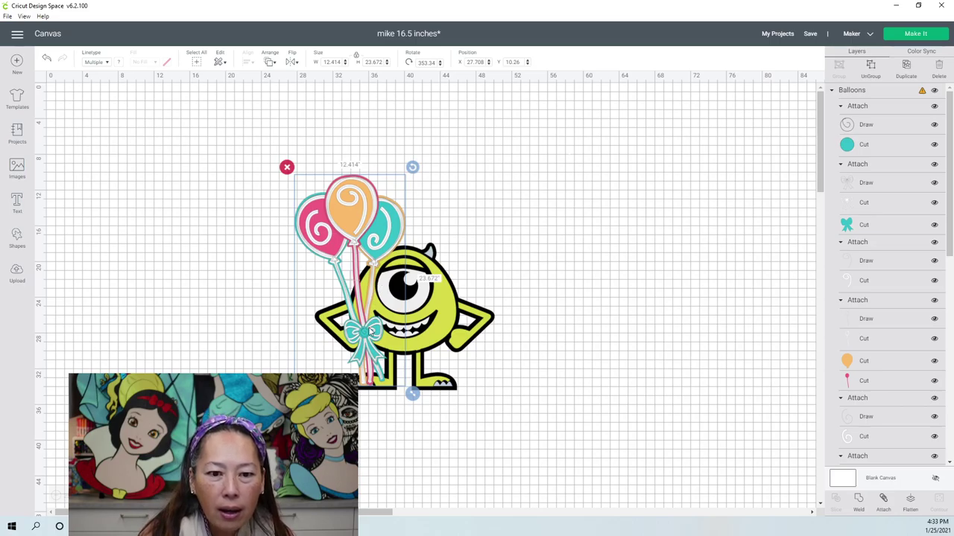
drag(369, 332, 370, 333)
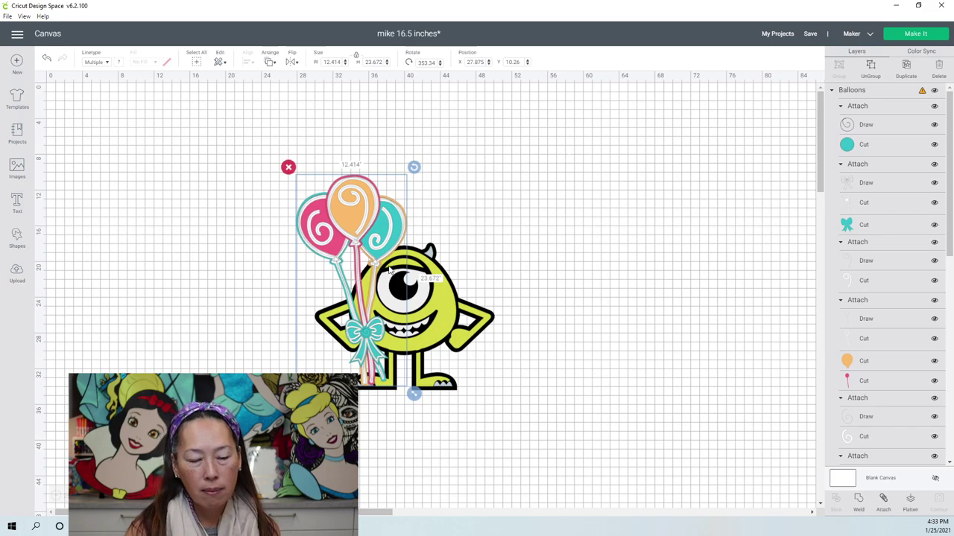
- Tilt the balloon bunch over Mike's arm further to a rotation of about 347.5 degrees
click(419, 162)
click(366, 227)
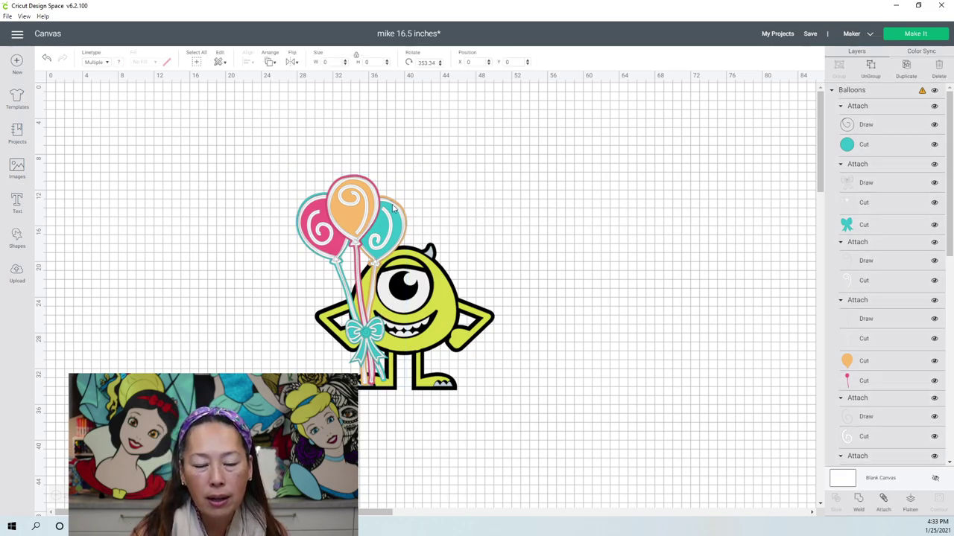
drag(415, 165, 408, 154)
drag(501, 228, 566, 267)
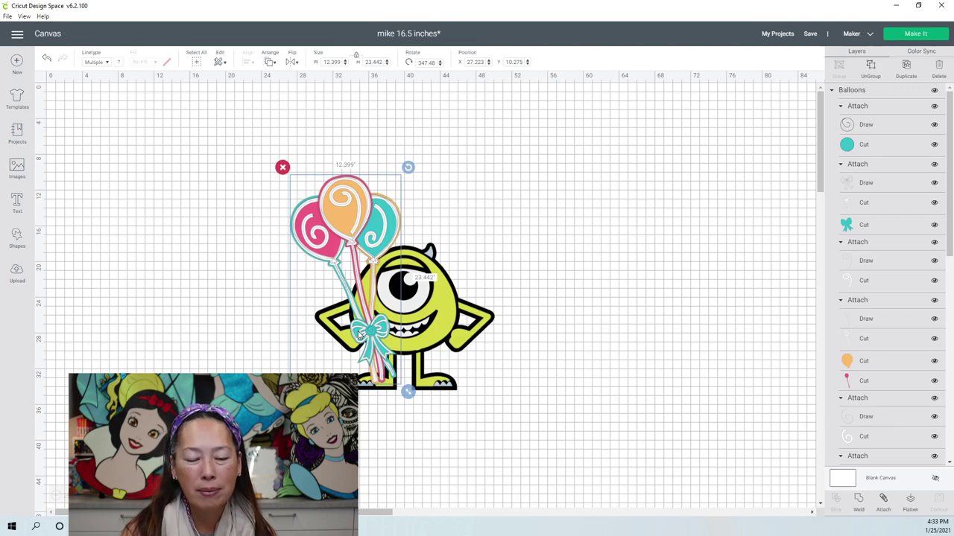
- Move the balloon bunch away from Mike and delete it from the canvas
drag(355, 339, 204, 333)
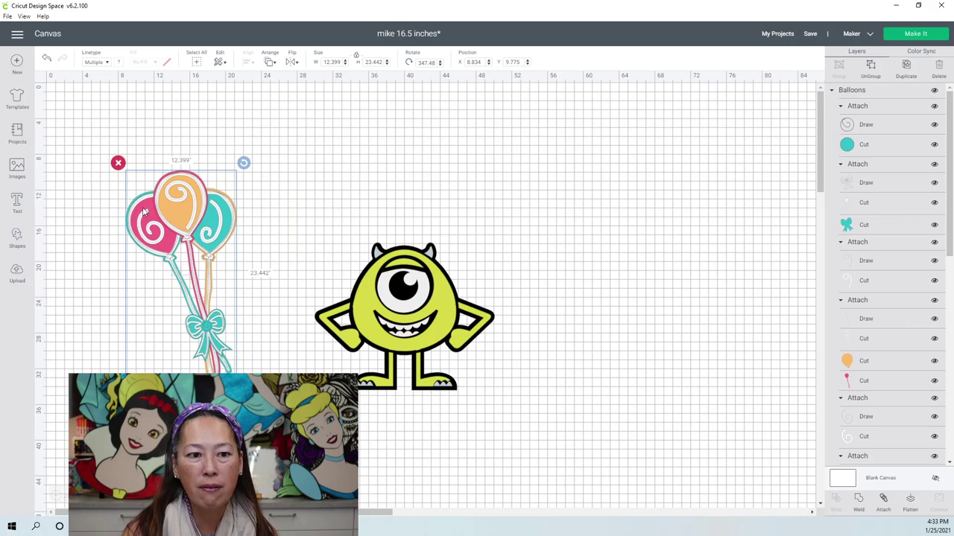
click(118, 164)
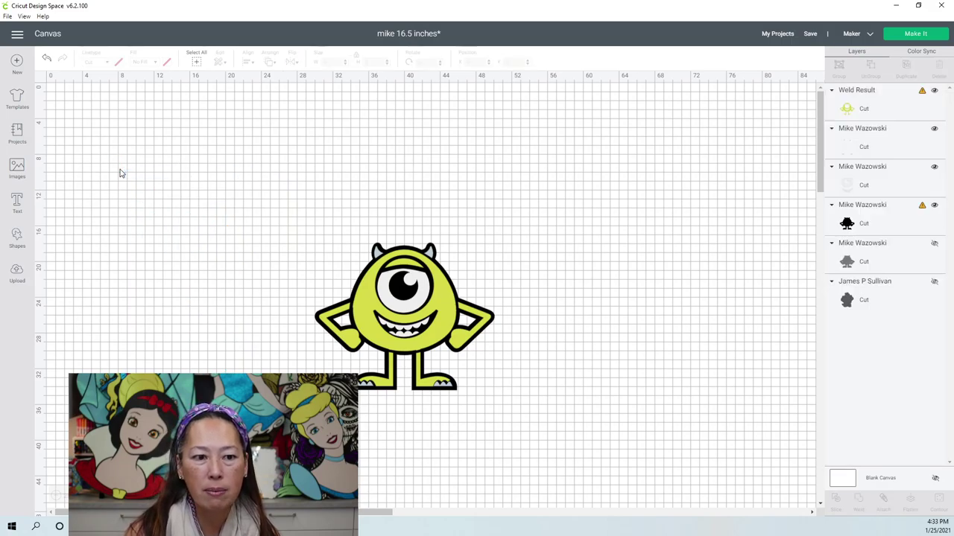
- Search the image library for "monsters inc" and filter the results to the Disney brand
click(17, 167)
click(448, 97)
text(monsters in)
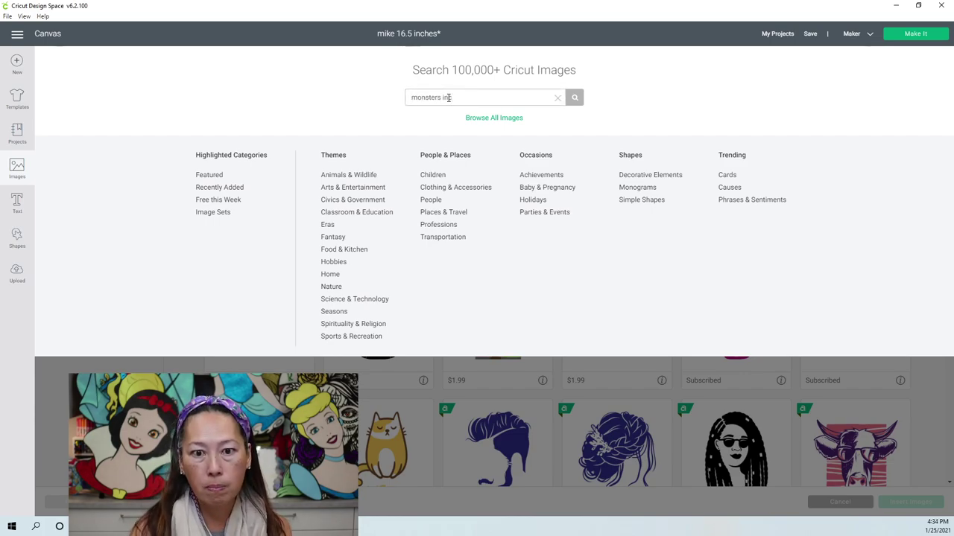
text(c)
key(Return)
scroll(538, 382, down, 3)
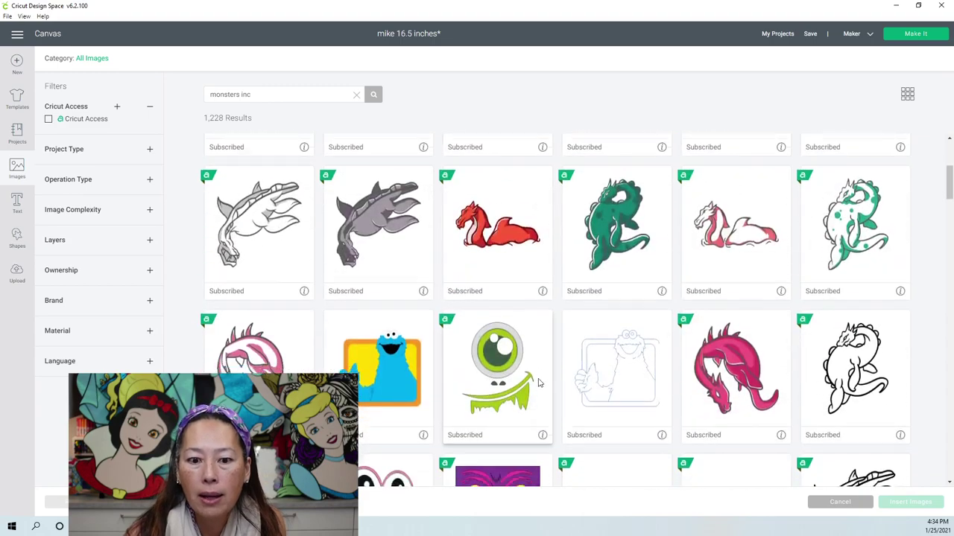
scroll(539, 383, down, 3)
scroll(532, 373, up, 6)
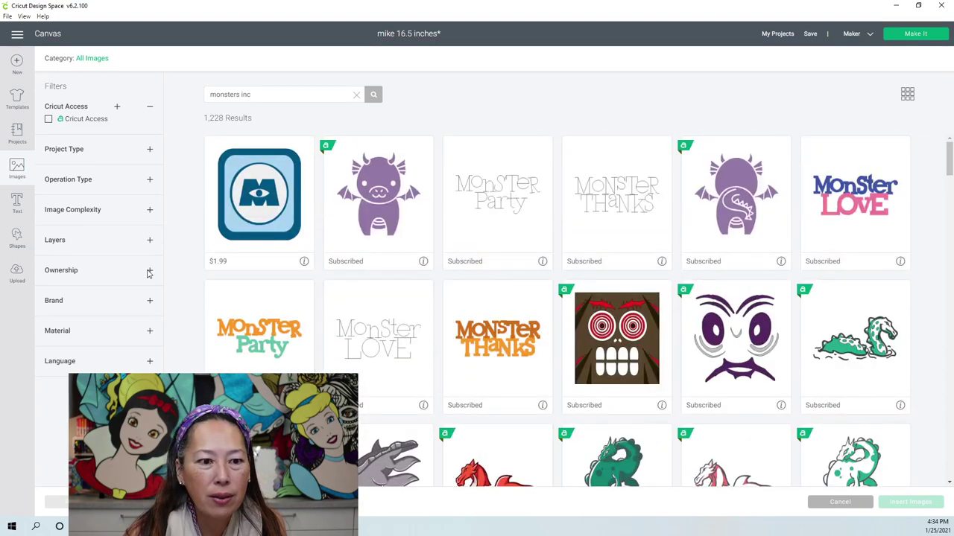
click(146, 303)
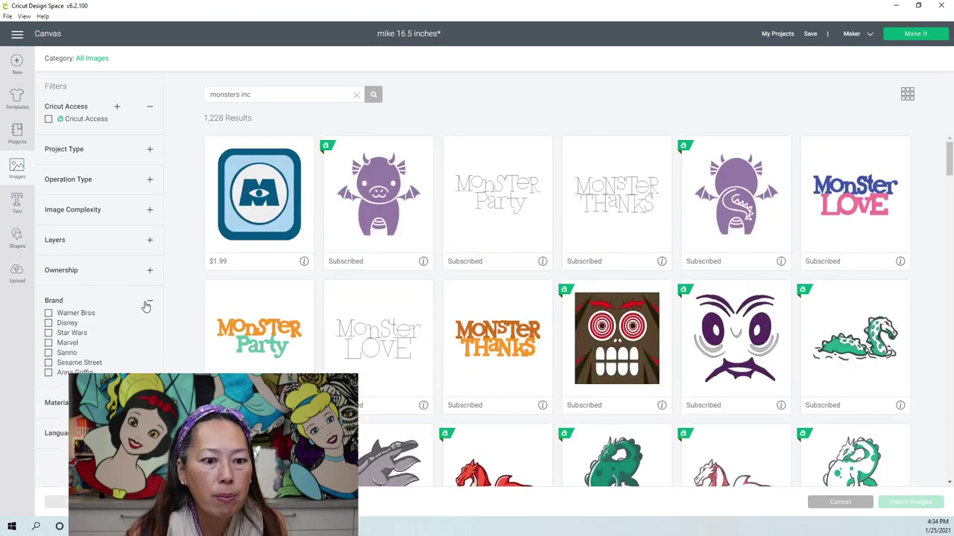
click(66, 324)
- Insert the Mike Wazowski image with hands on hips and select the new small copy on the canvas
click(497, 339)
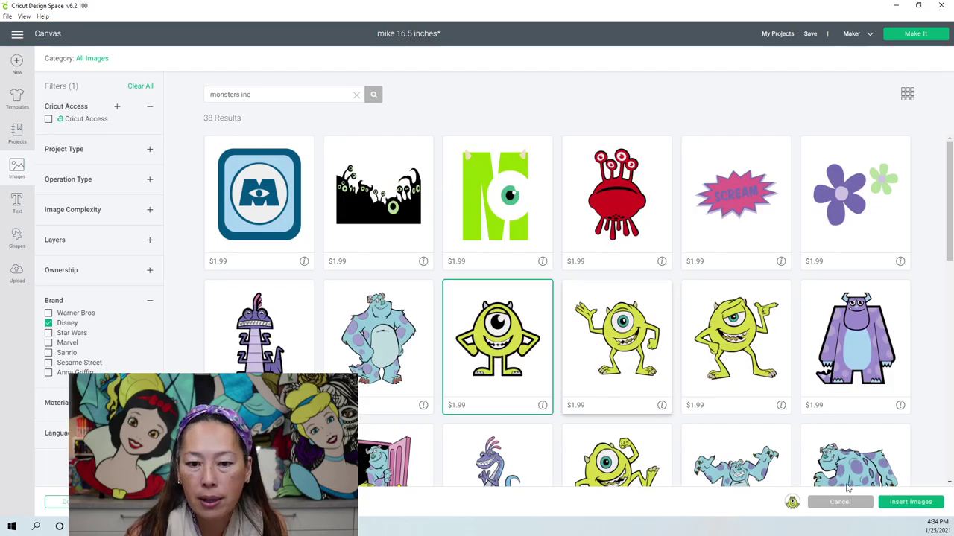
click(921, 503)
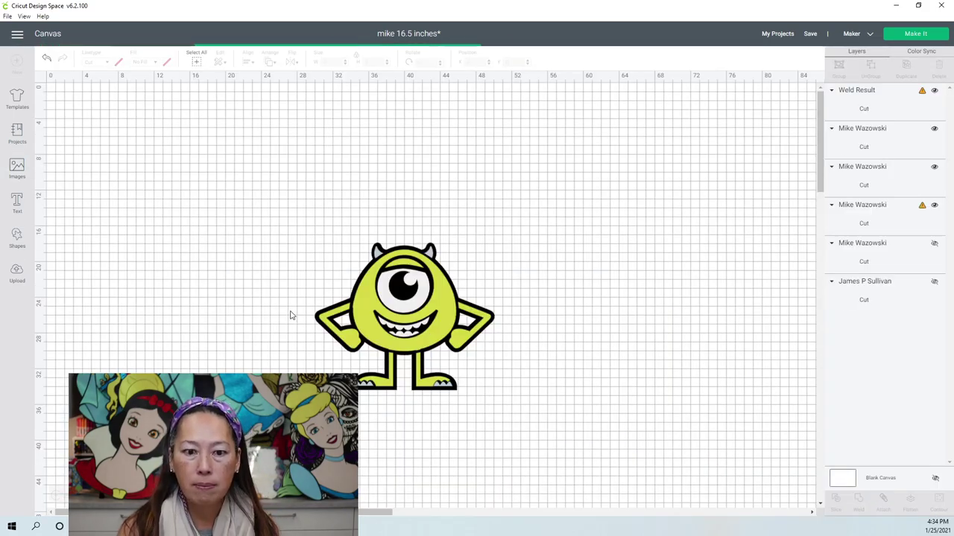
drag(103, 133, 104, 133)
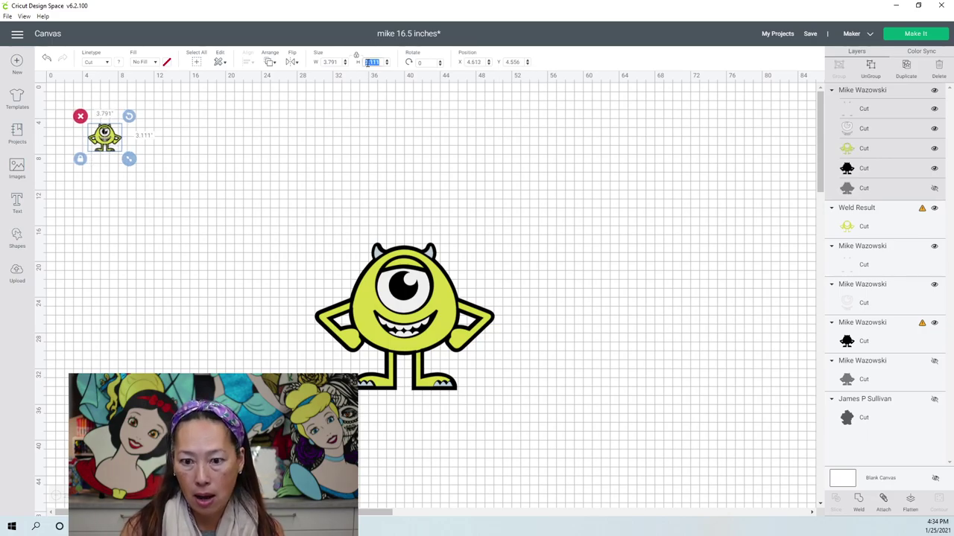
- Size the new Mike copy to 16.5 inches high, compare it beside the original Mike, and delete it
text(16.5)
key(Tab)
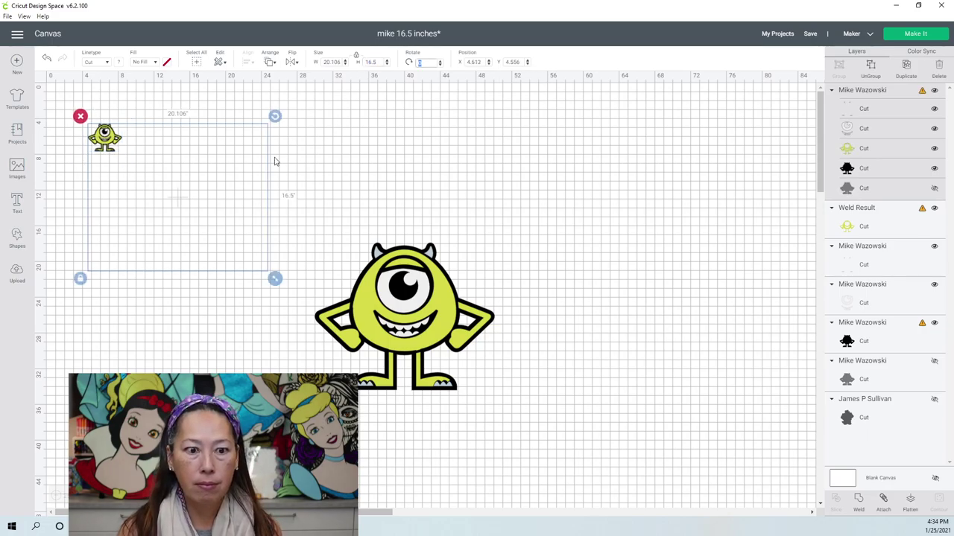
drag(168, 193, 587, 312)
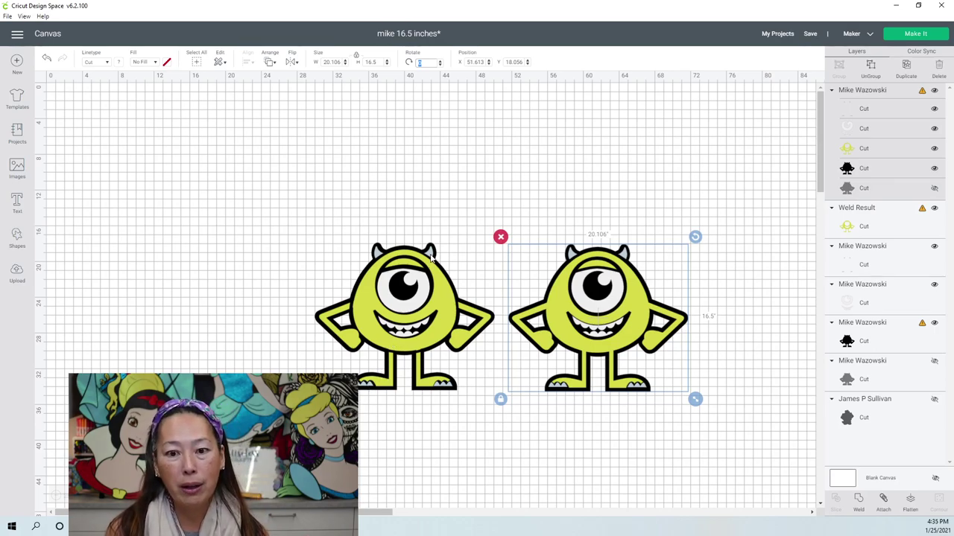
click(501, 237)
- Move the green welded layer off the black Mike to an empty area above and to its right, about X 50.9, Y 3.9
click(441, 302)
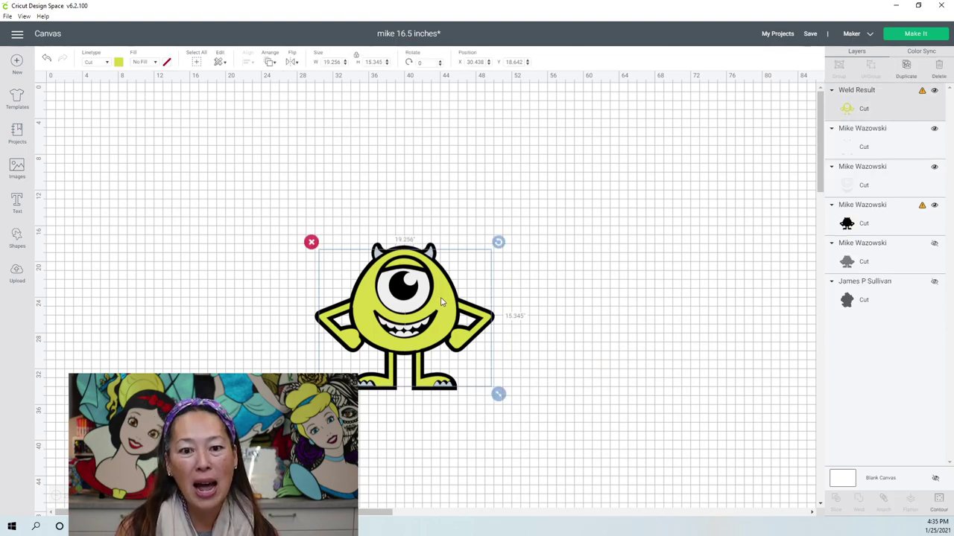
click(430, 230)
click(429, 266)
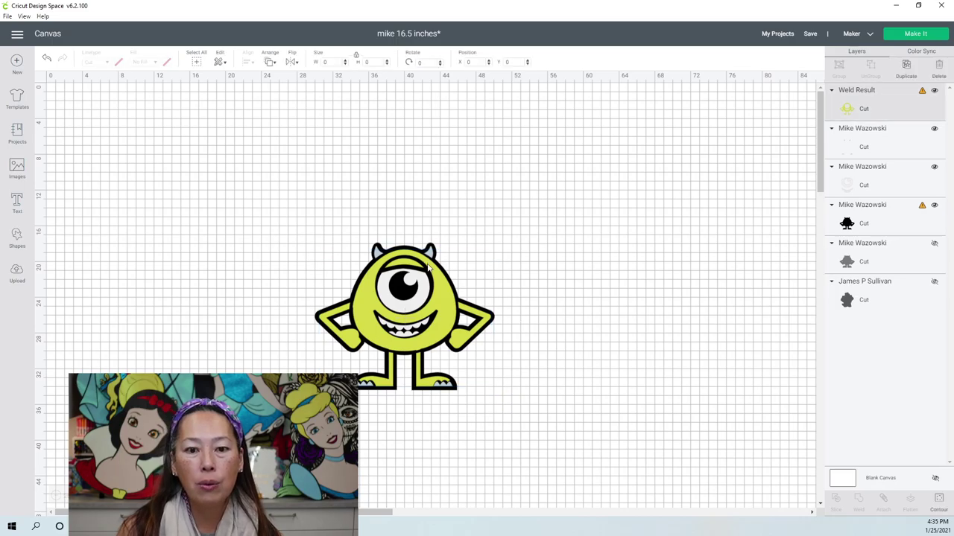
drag(428, 270, 617, 174)
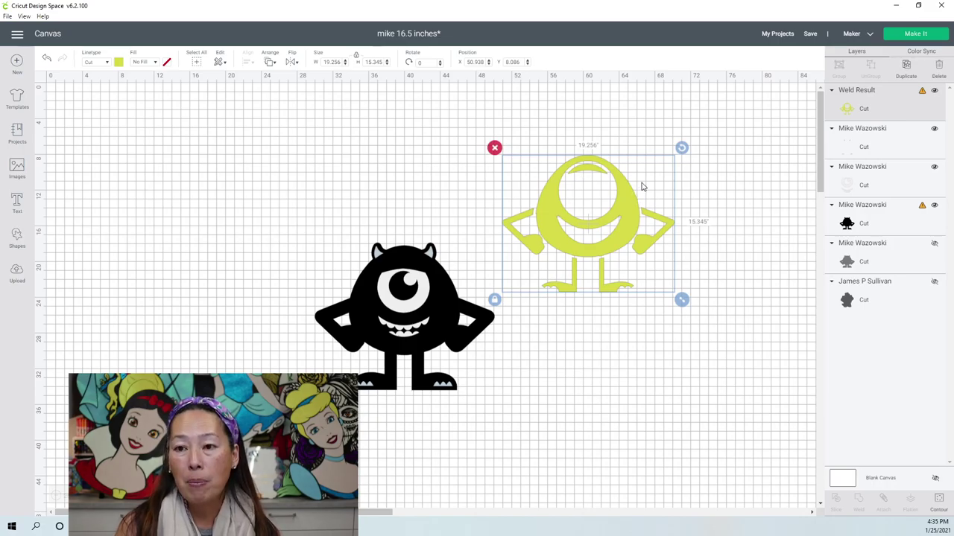
drag(628, 215, 628, 177)
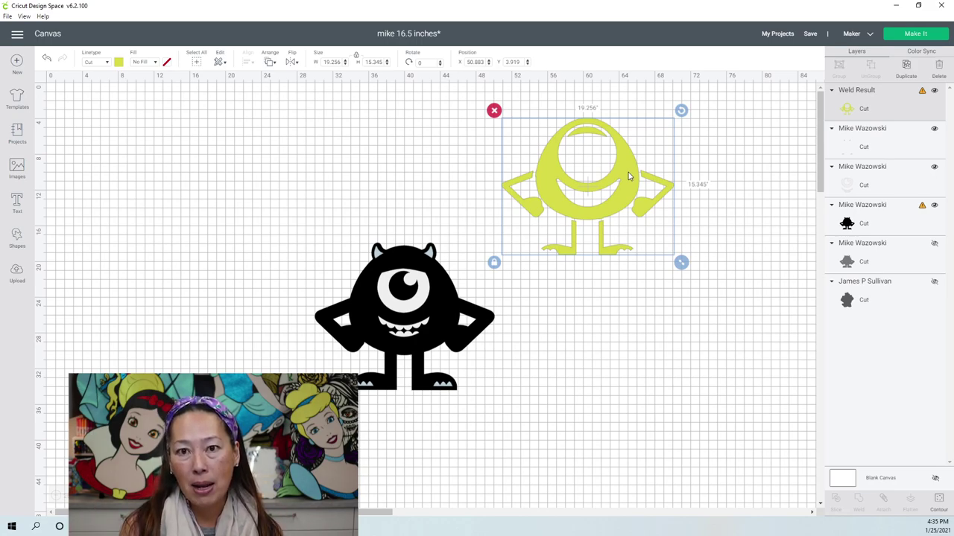
- Duplicate the green welded layer four times
click(906, 67)
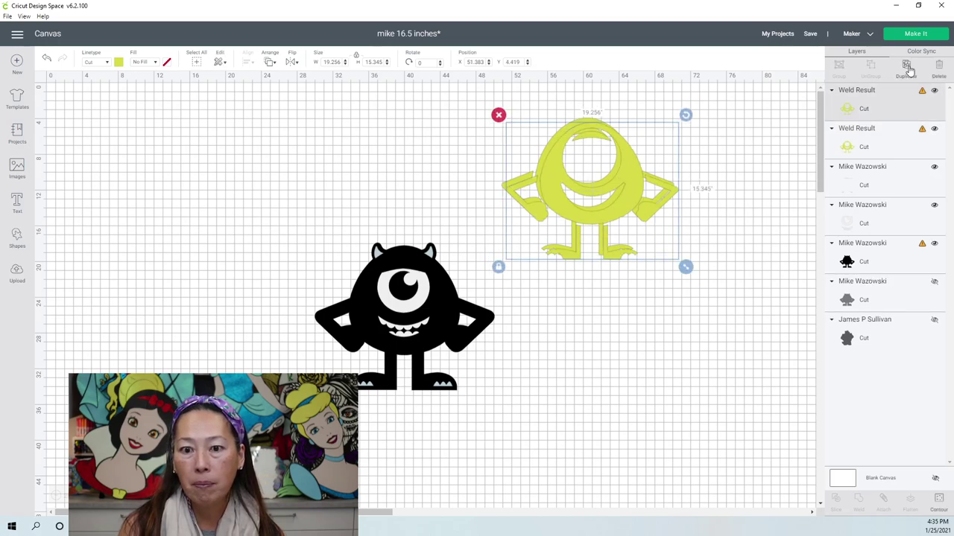
click(907, 67)
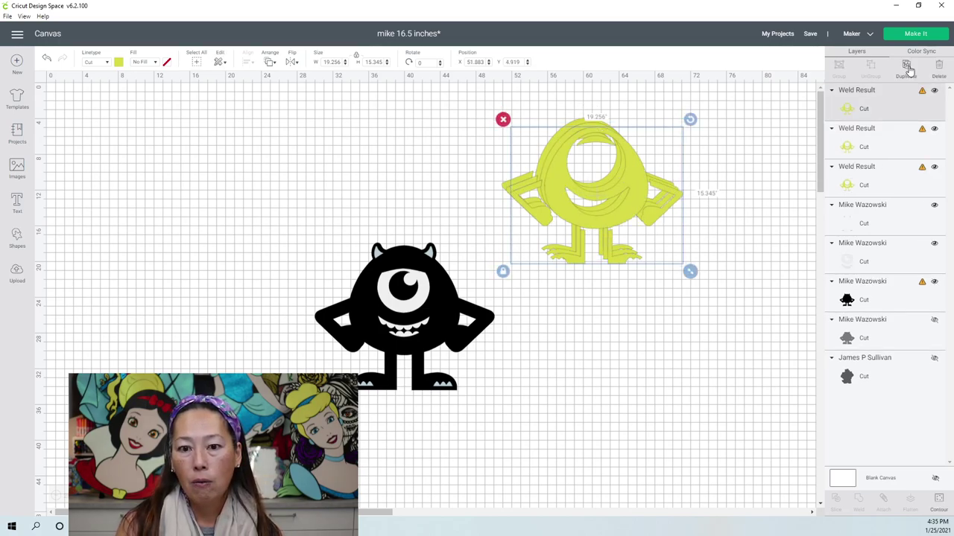
click(908, 67)
click(907, 67)
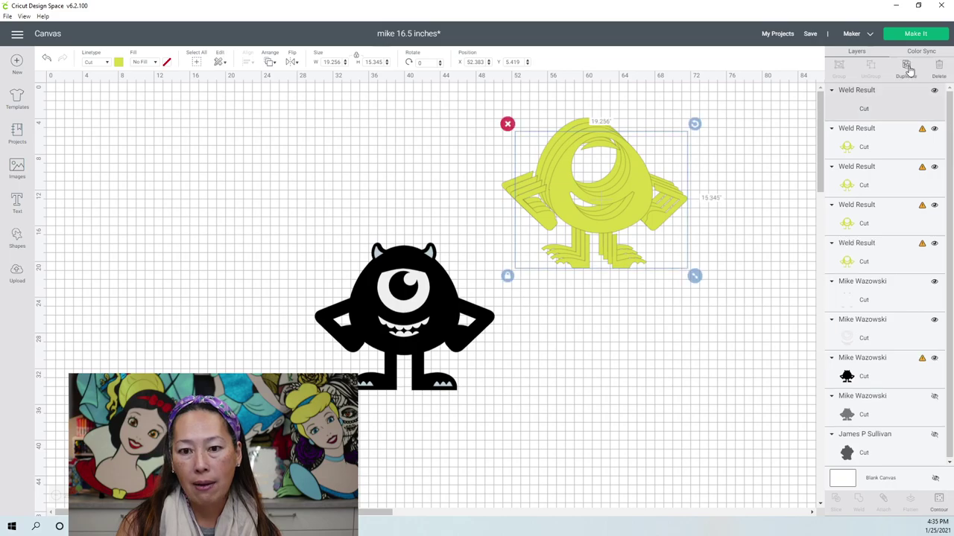
- Hide all contours of the top green copy except the body, eye, eyelid and mouth, and move this piece to the canvas area left of black Mike
click(939, 505)
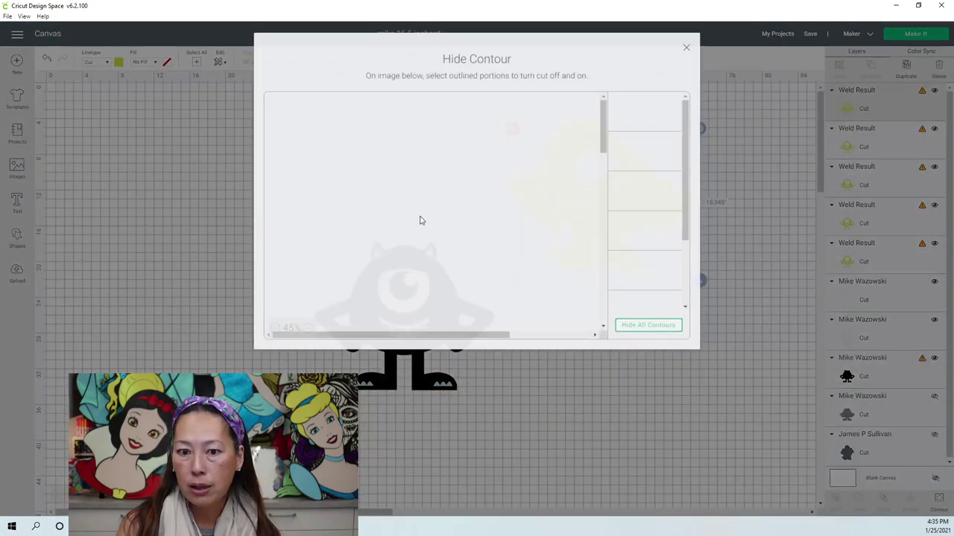
click(644, 329)
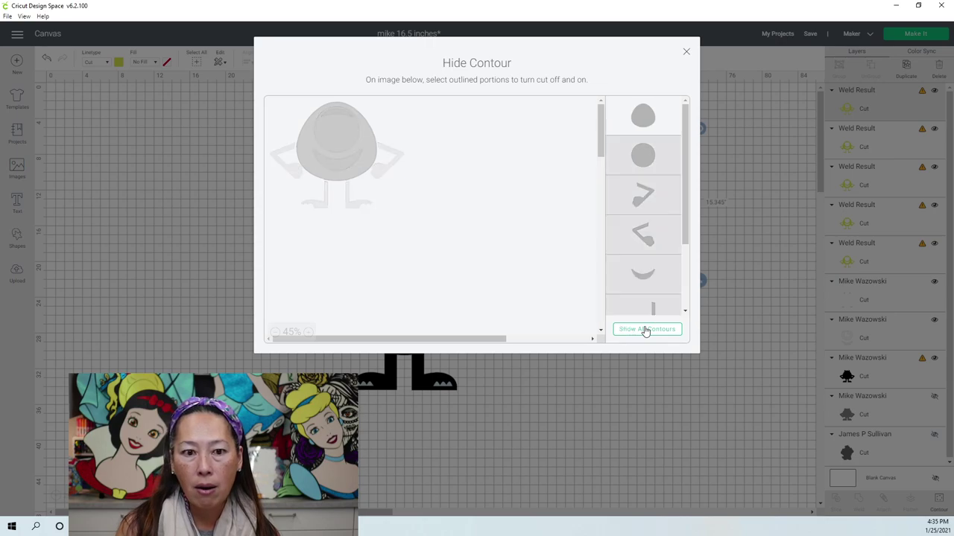
click(356, 127)
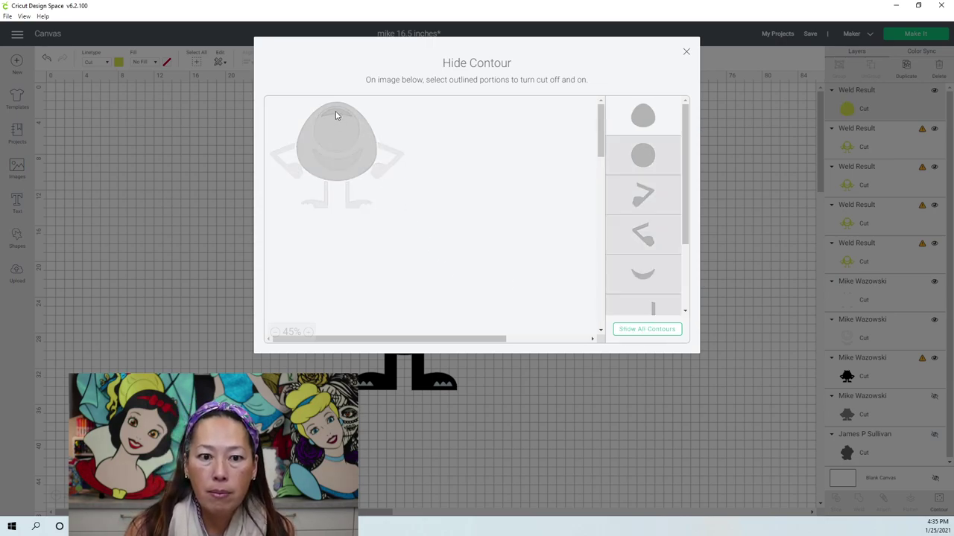
click(337, 140)
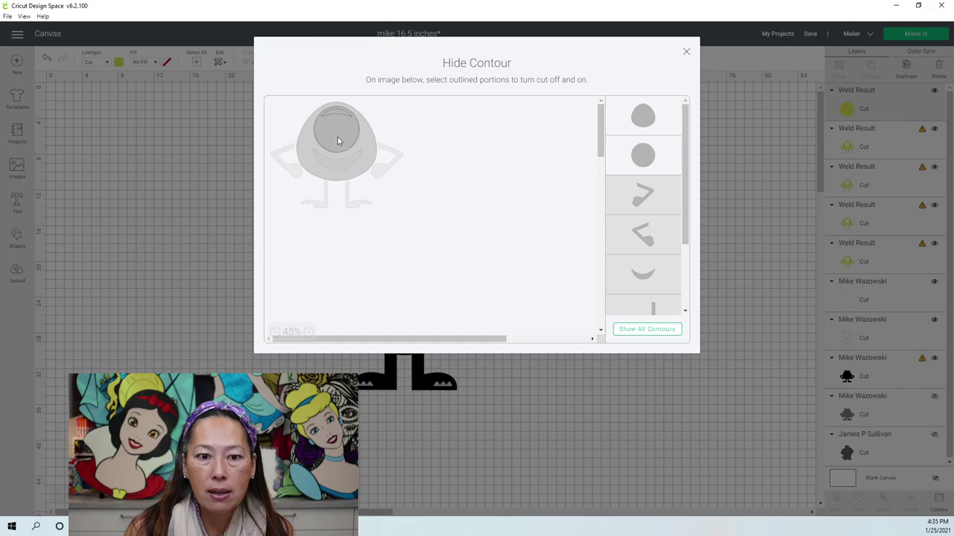
click(685, 52)
drag(631, 198, 247, 209)
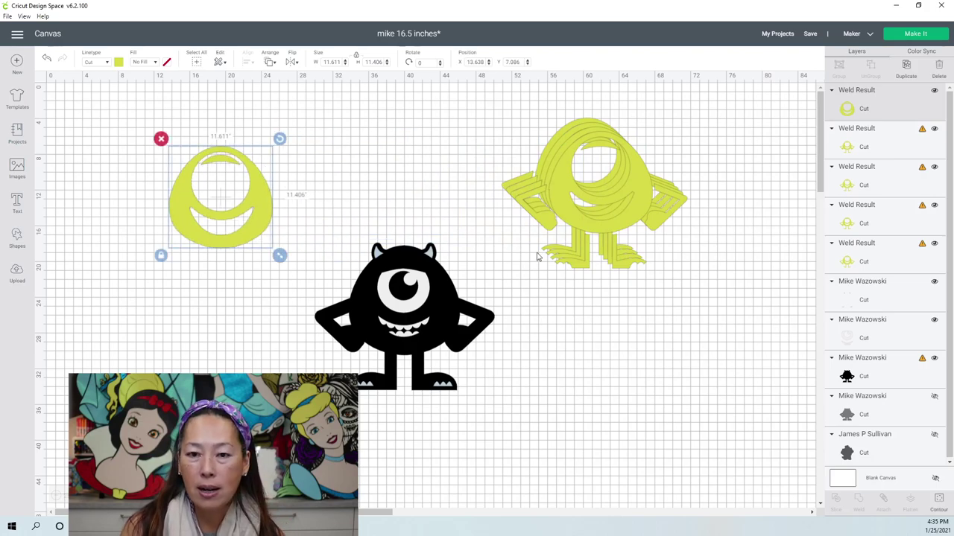
- Isolate the right-hand arm from the next green copy by hiding all its other contours, and place it right of the separated body
click(621, 193)
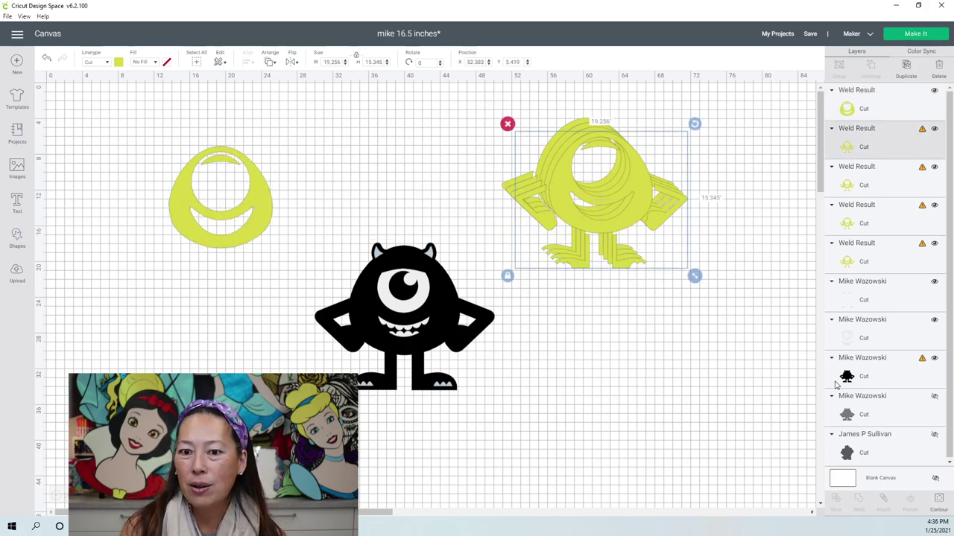
click(938, 501)
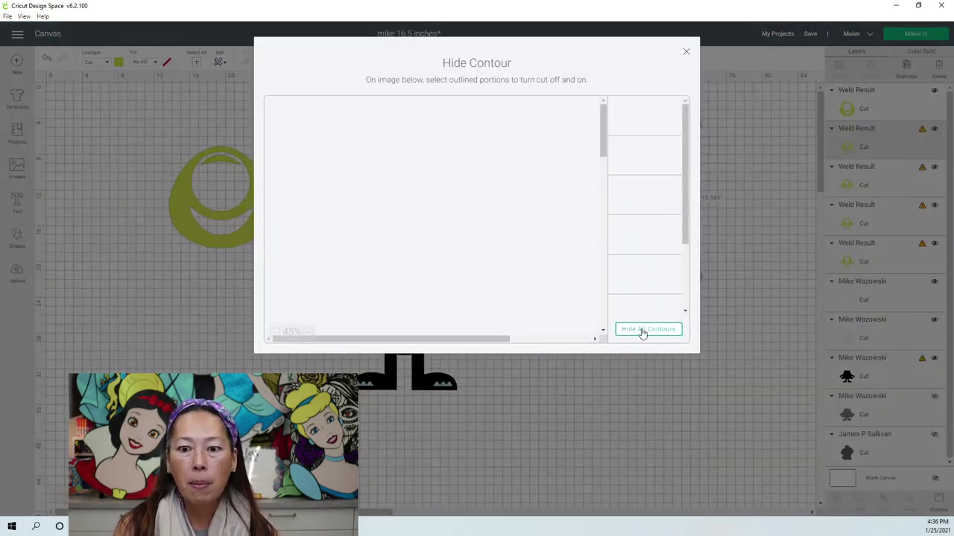
click(642, 332)
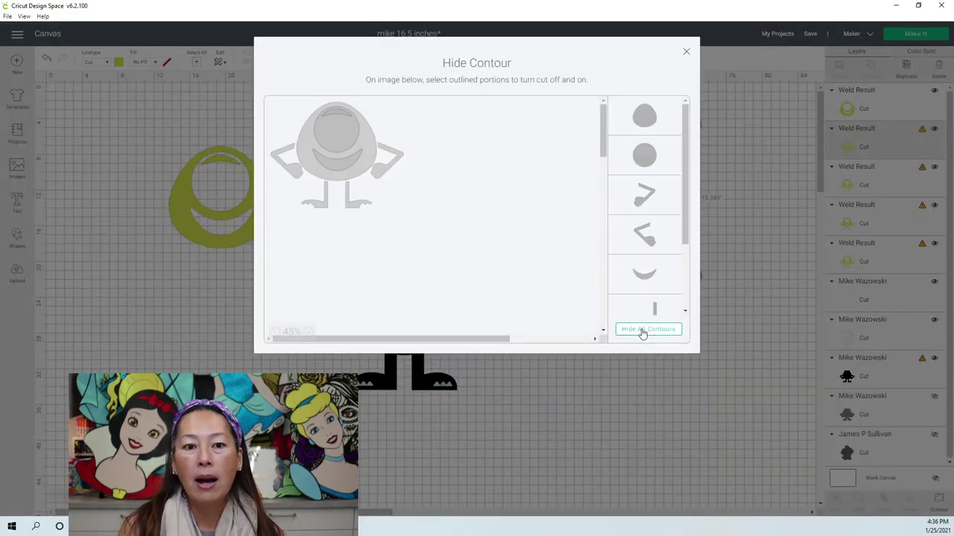
click(658, 199)
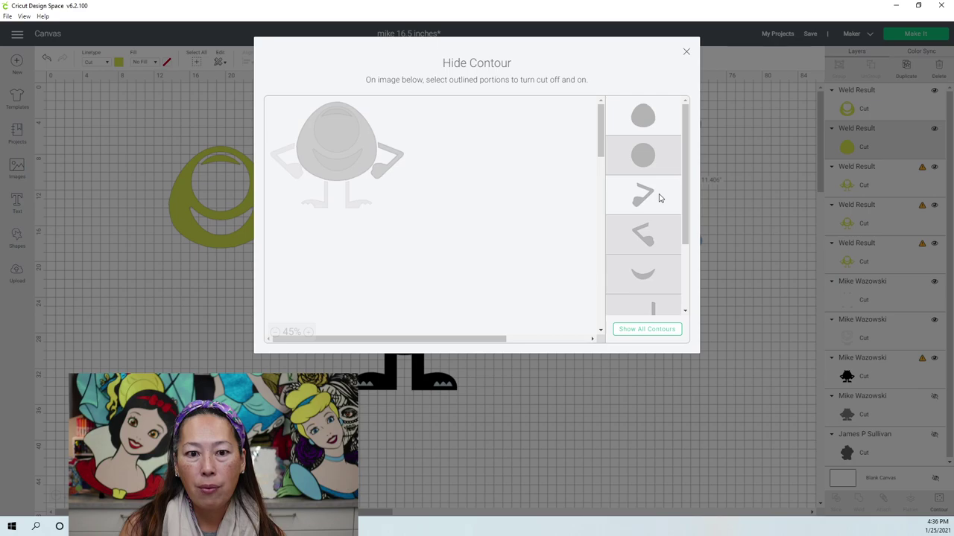
click(666, 153)
click(666, 151)
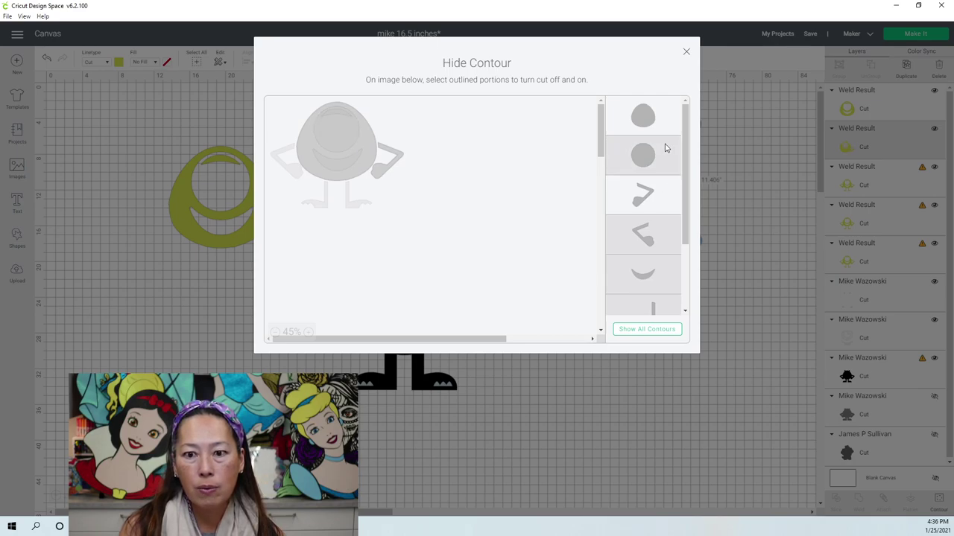
click(667, 127)
click(686, 52)
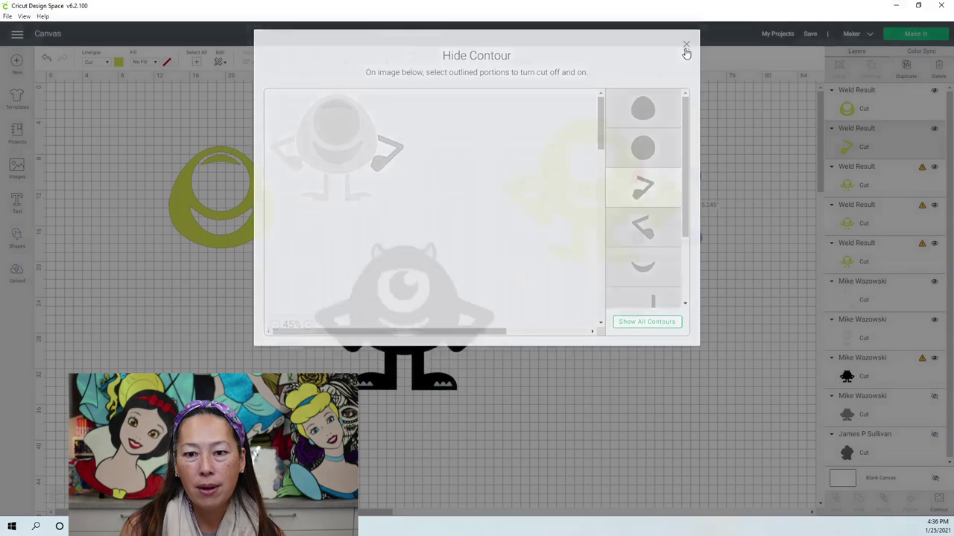
drag(714, 229, 720, 233)
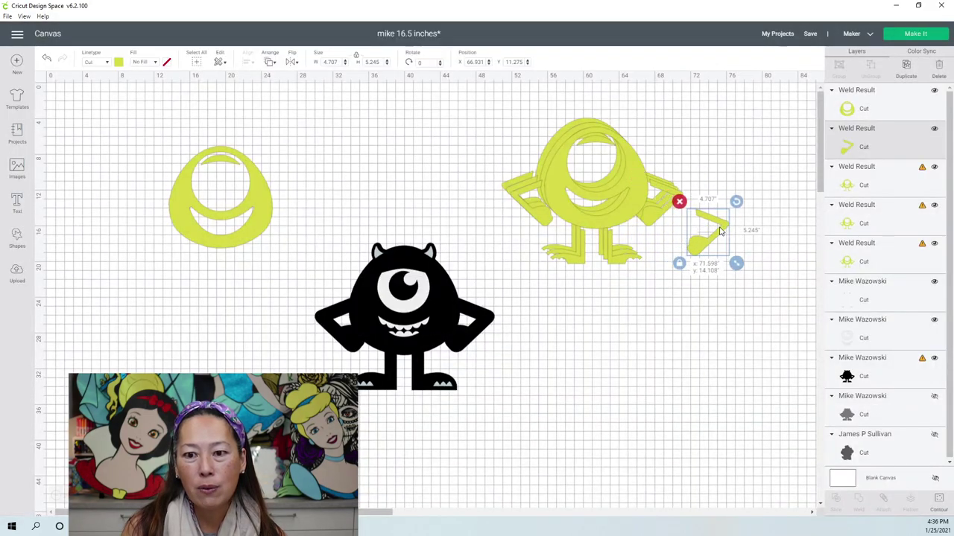
drag(653, 232, 302, 216)
- Isolate the left-hand arm from the next green copy by hiding all its other contours, and place it left of the separated body
click(609, 208)
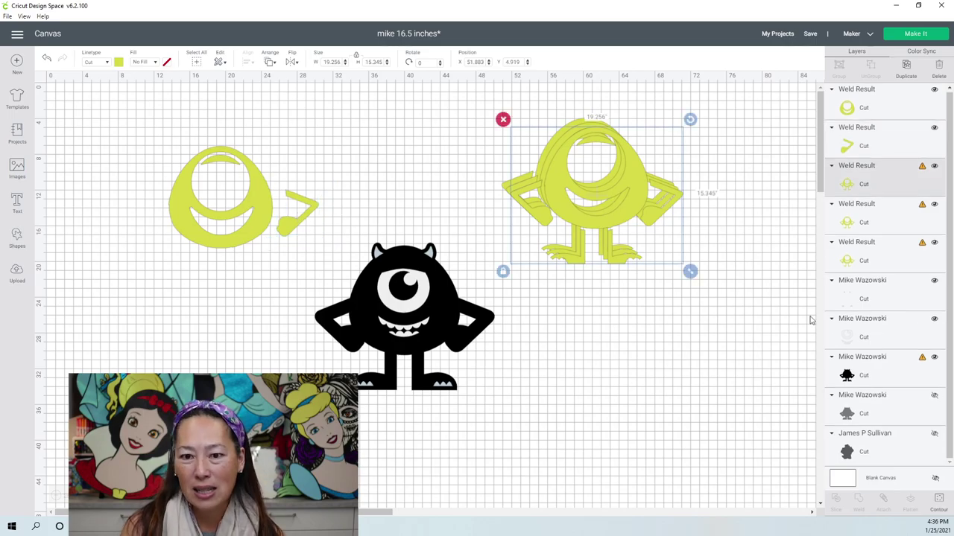
click(937, 501)
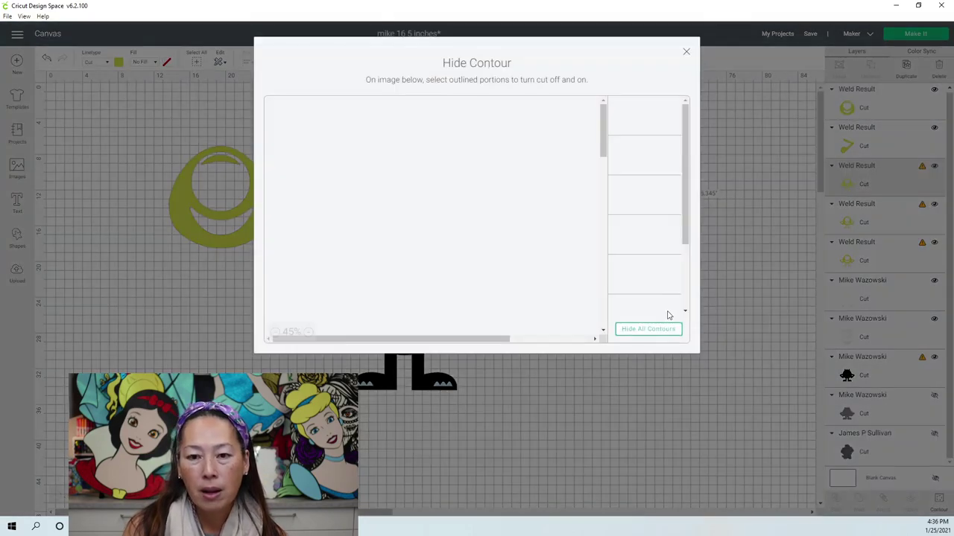
click(665, 336)
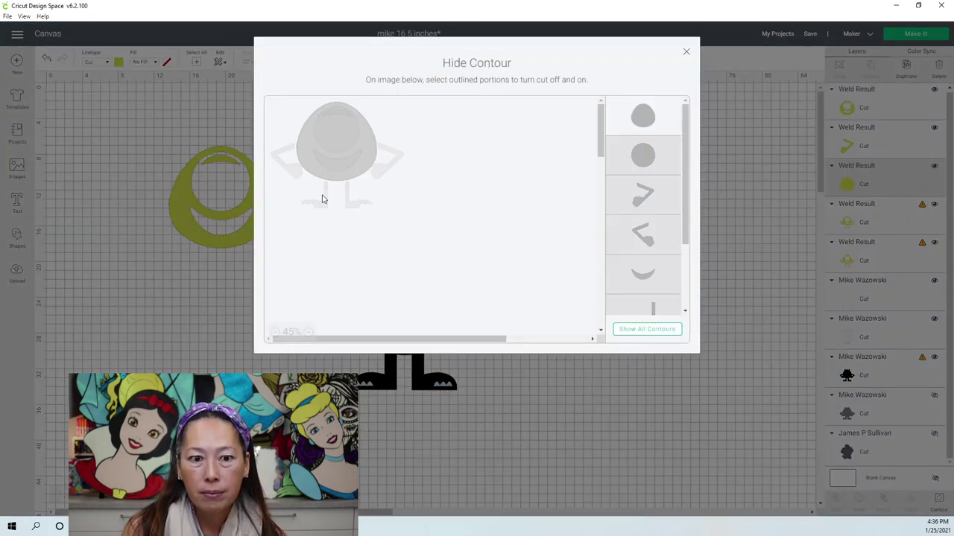
click(287, 175)
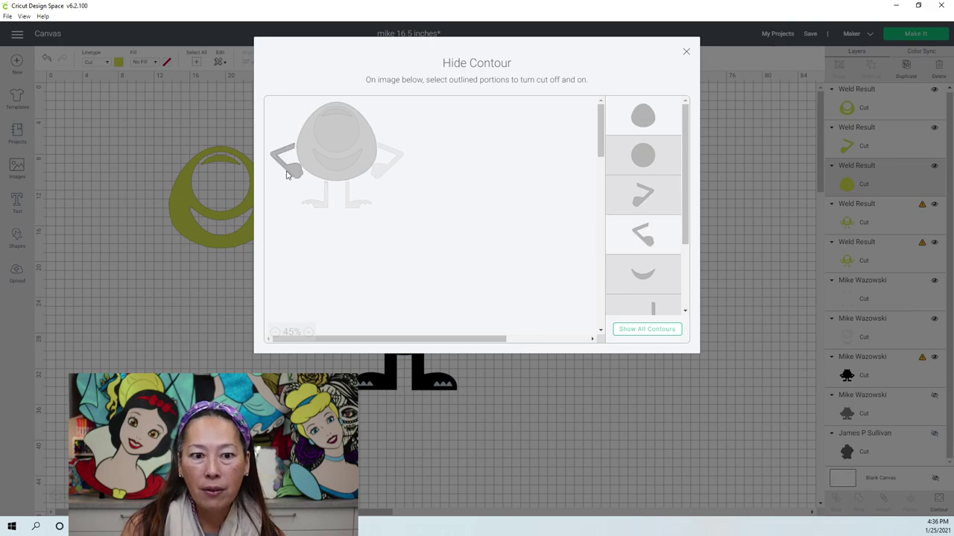
click(374, 148)
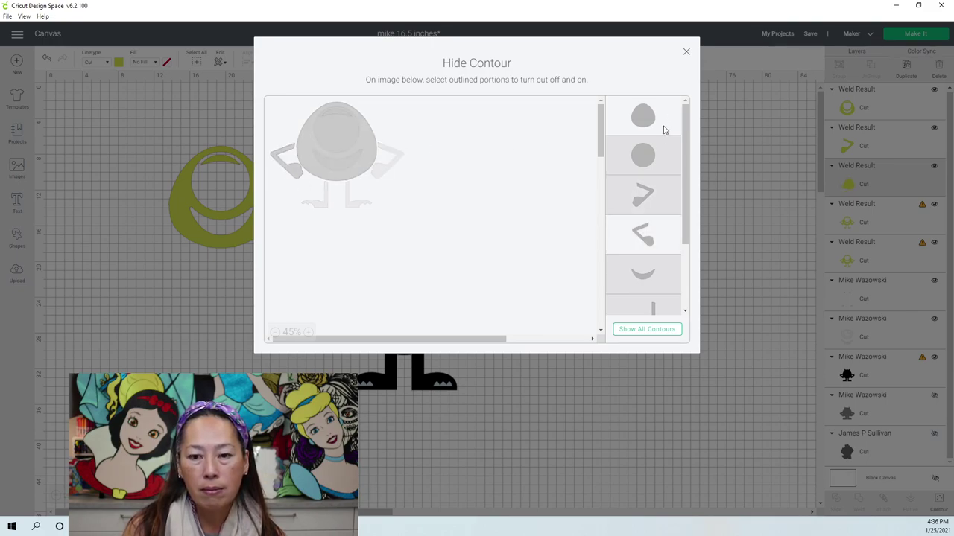
click(686, 51)
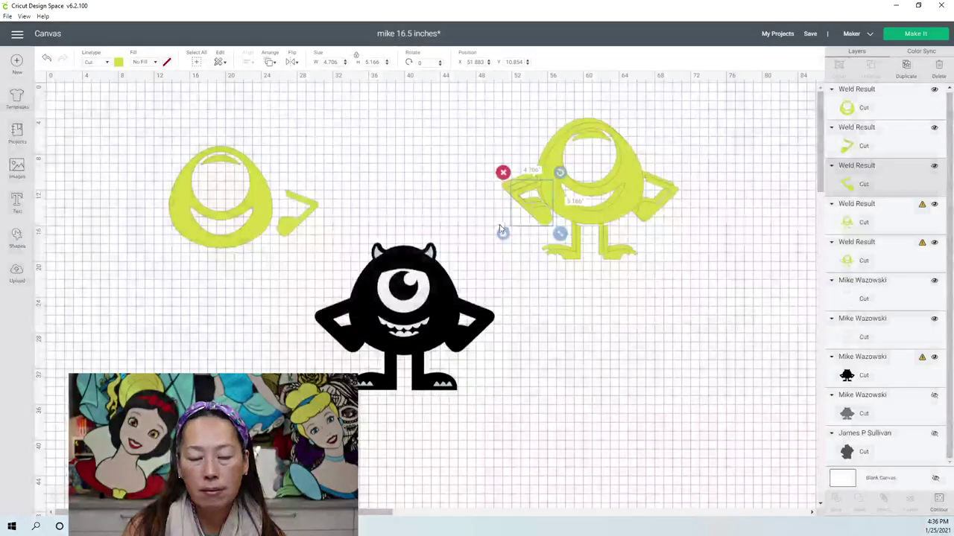
drag(523, 214, 142, 228)
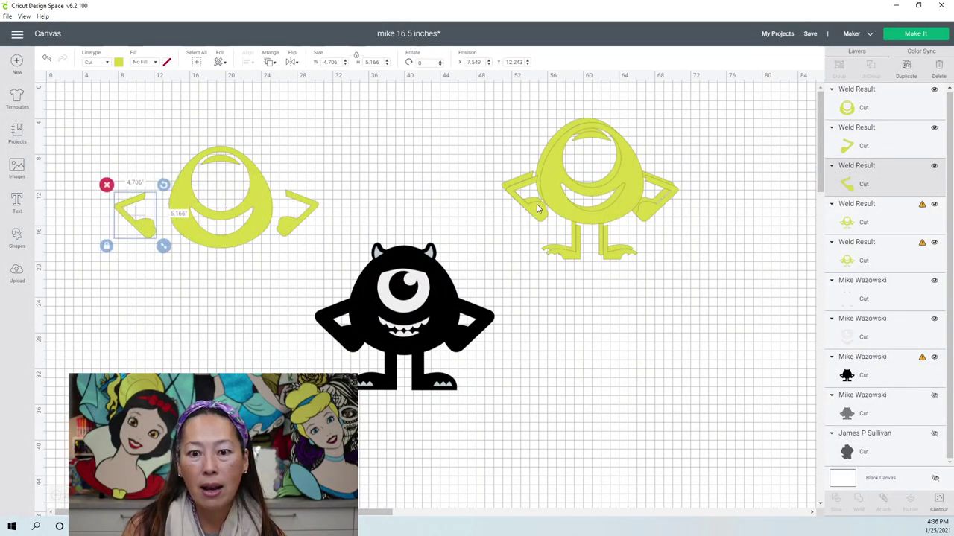
- Isolate the left-hand leg from the next green copy by hiding all its other contours, and place it below the separated body
click(623, 183)
click(938, 501)
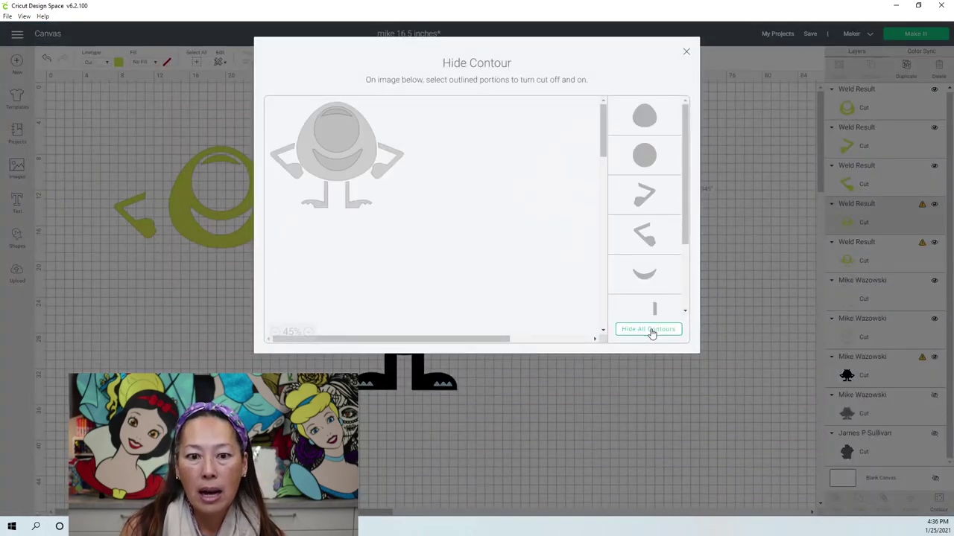
click(649, 330)
click(317, 209)
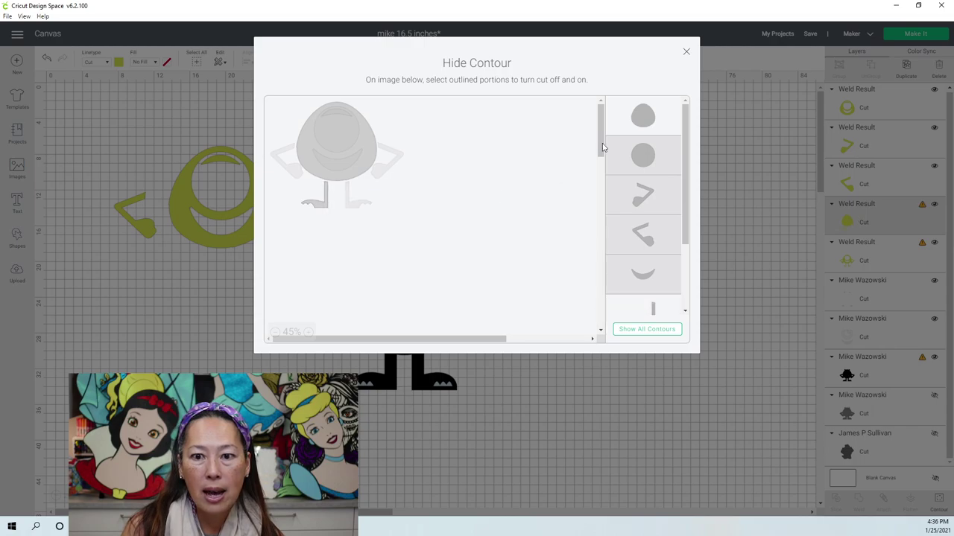
click(642, 119)
click(685, 54)
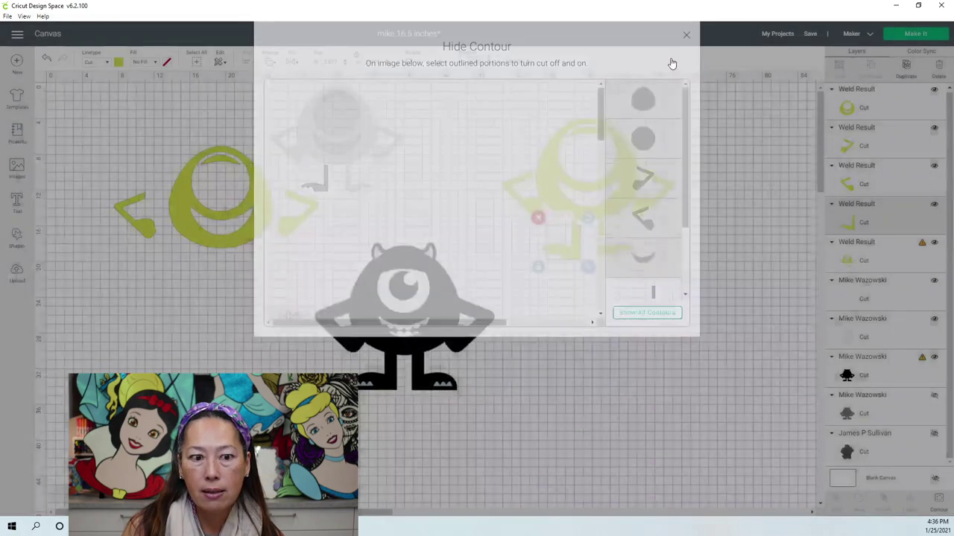
drag(563, 250, 186, 285)
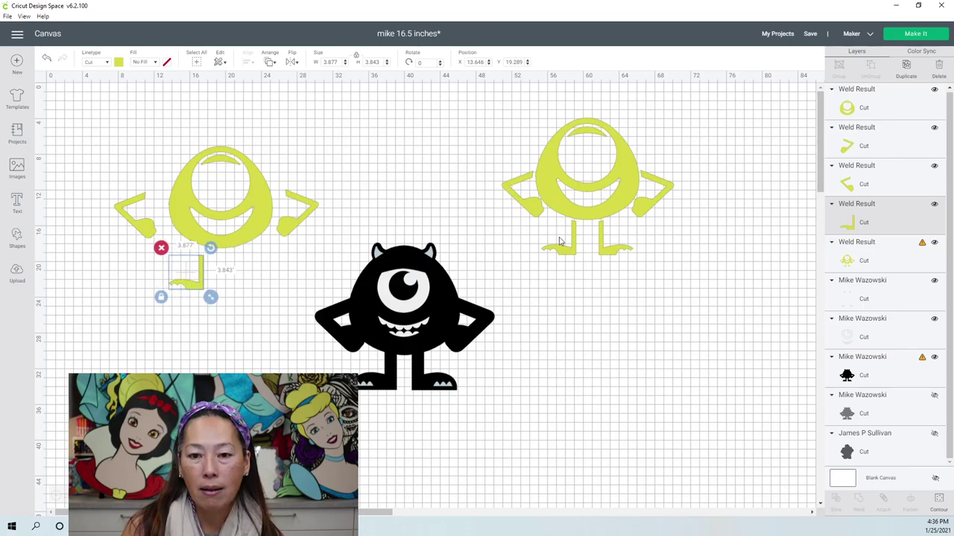
- Isolate the right-hand leg from the last full green copy by hiding all its other contours, and place it beside the left-hand leg
click(600, 206)
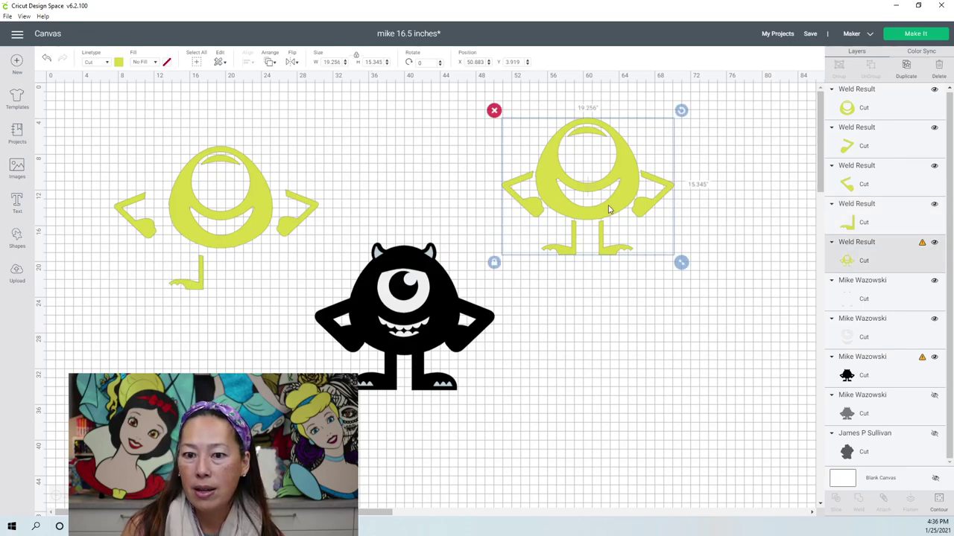
click(941, 504)
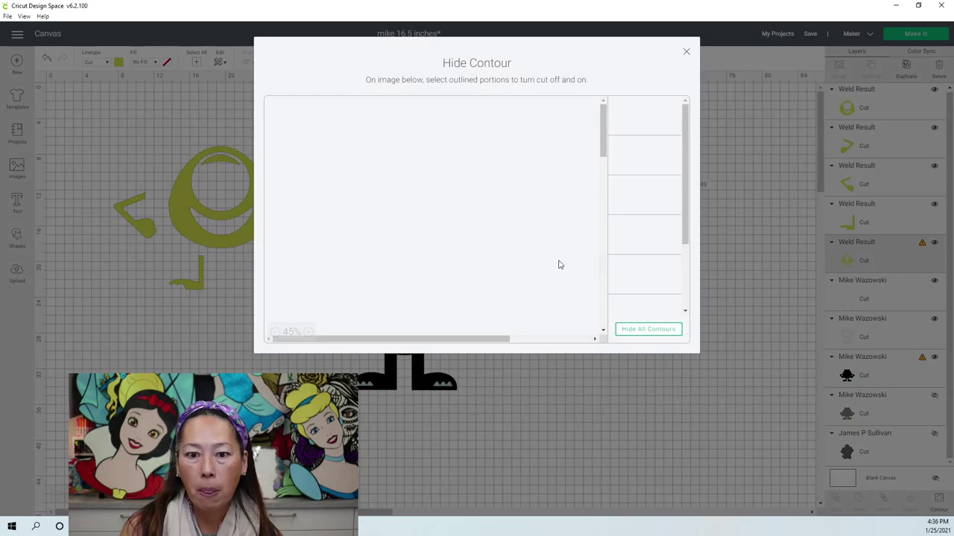
click(669, 332)
click(354, 207)
click(645, 121)
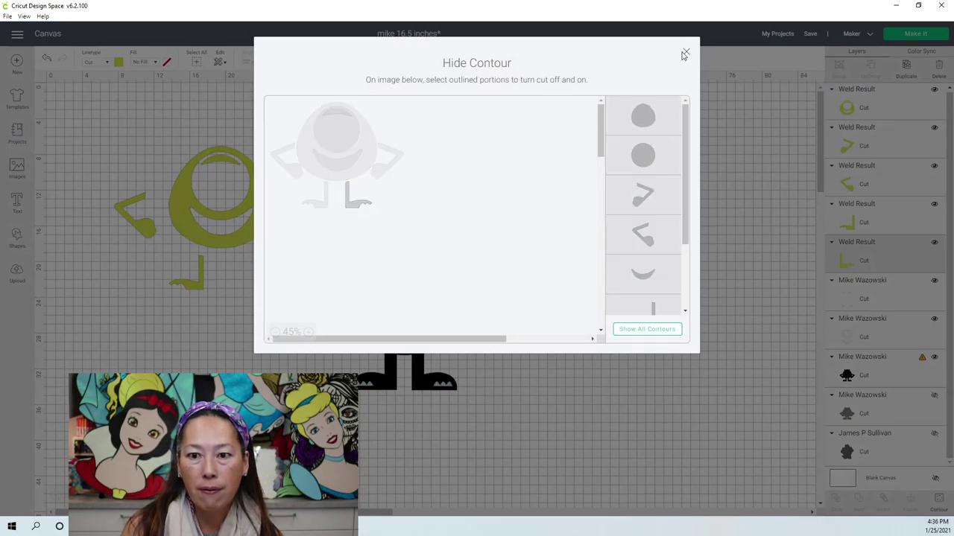
click(687, 54)
drag(623, 254, 236, 289)
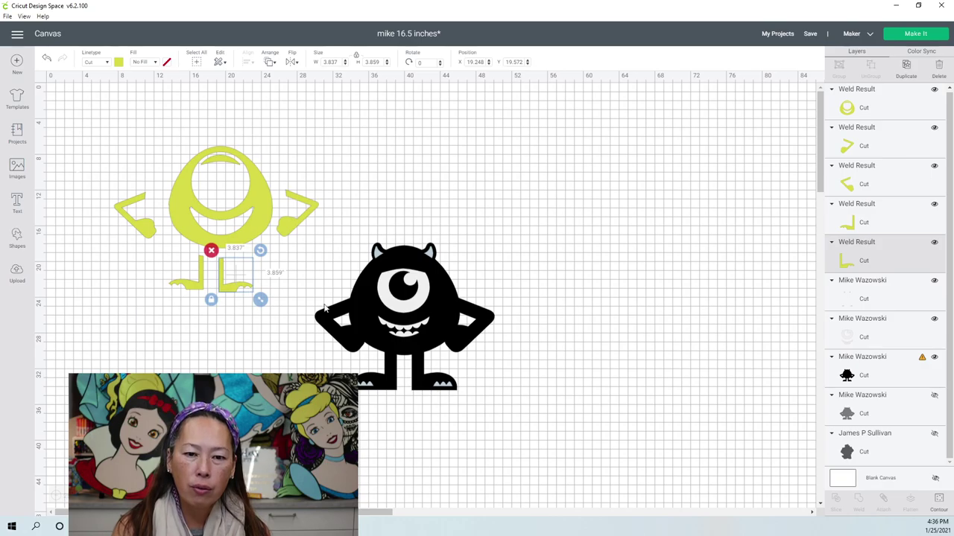
- Preview the separated green body on top of black Mike, and move it to the empty canvas area right of him
click(255, 199)
drag(276, 201, 439, 301)
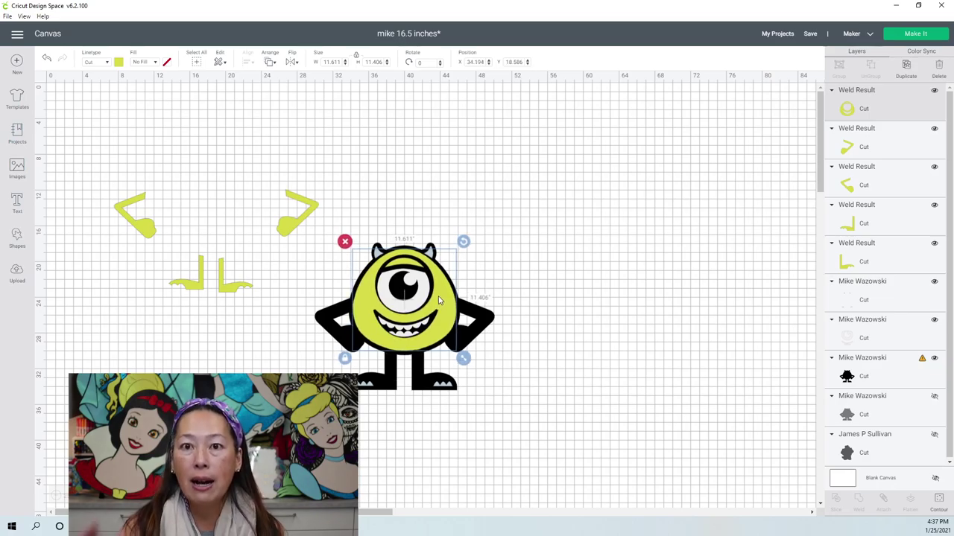
click(488, 319)
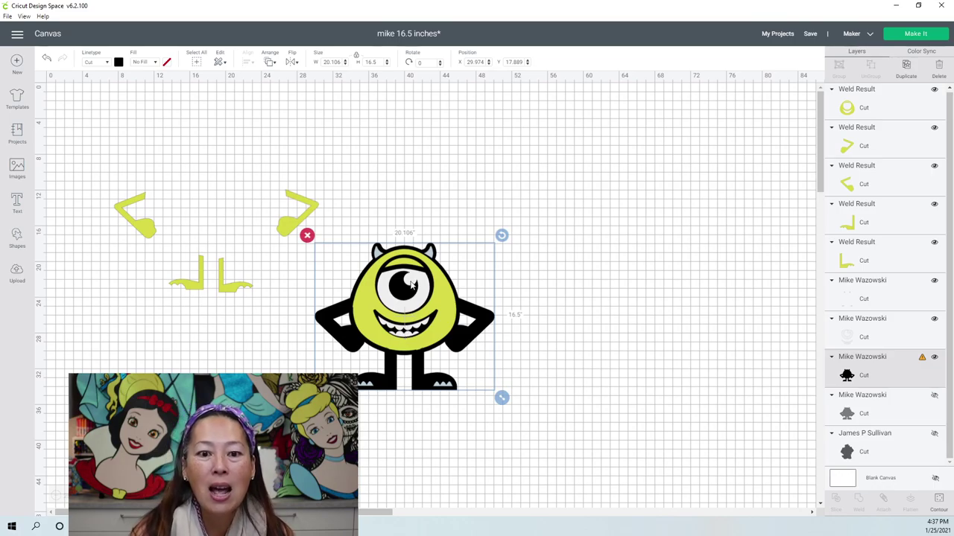
click(447, 298)
drag(447, 298, 661, 226)
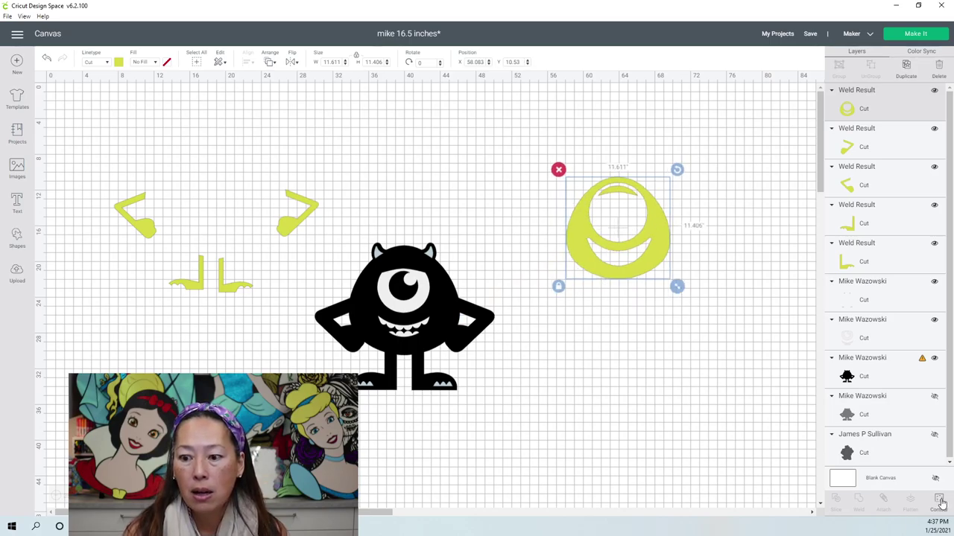
- Duplicate the green body, place the copy below it, and hide the copy's inner contours to leave a solid body shape
click(910, 76)
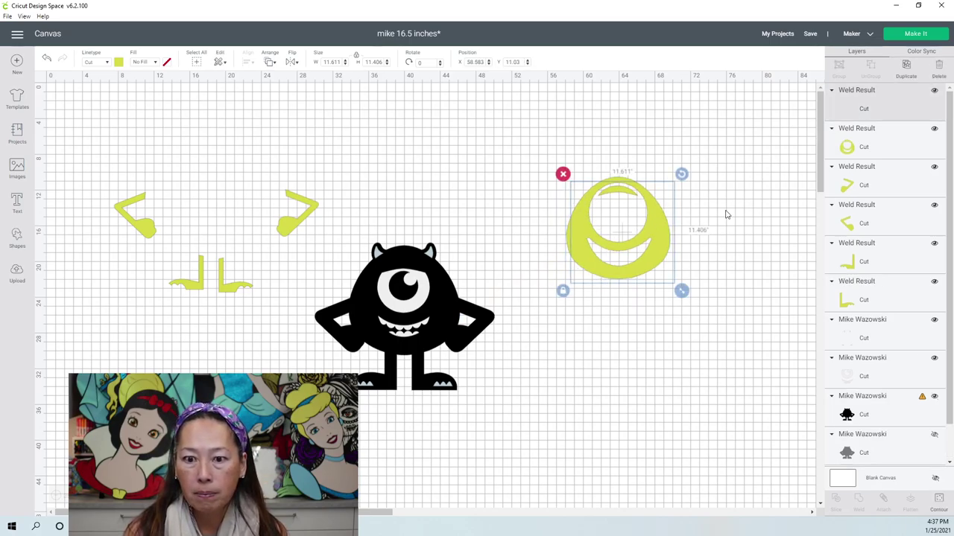
drag(666, 247, 705, 407)
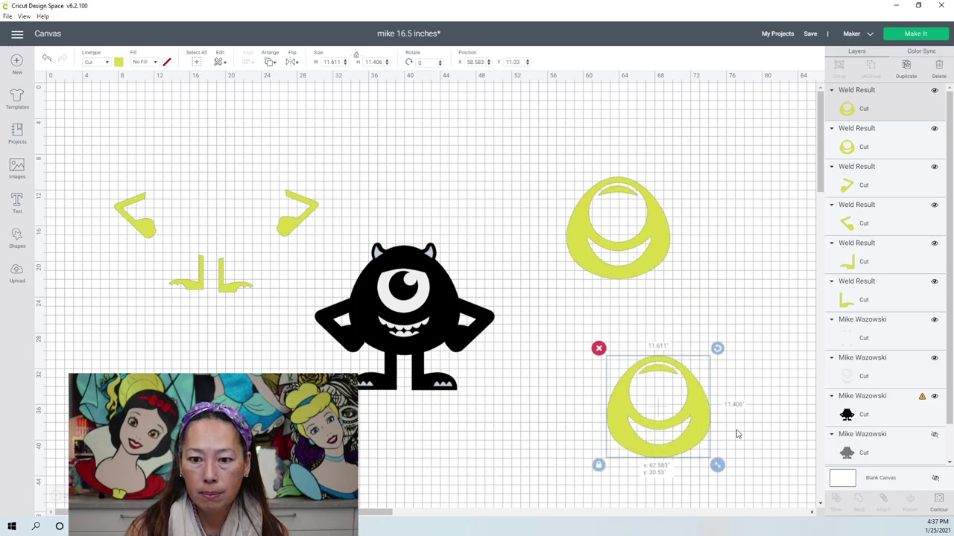
click(939, 501)
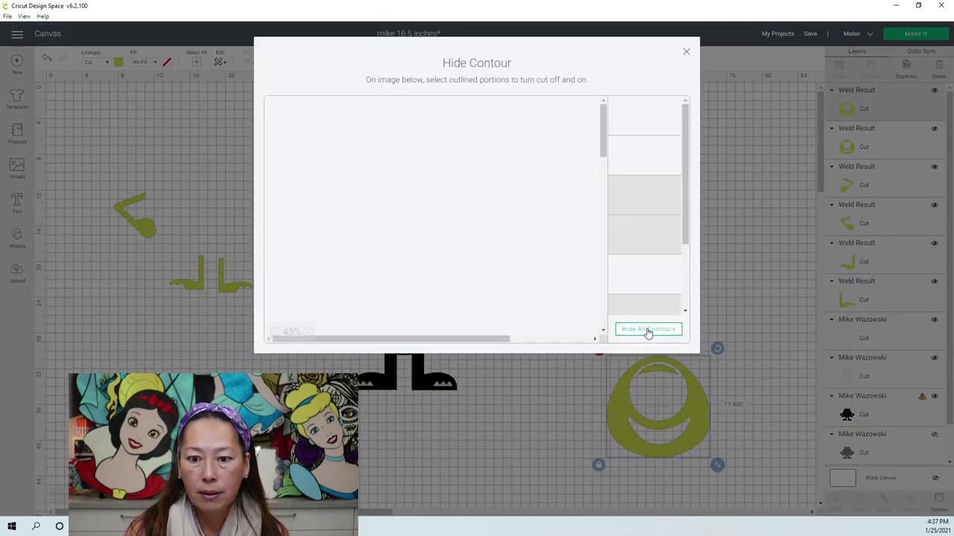
click(647, 333)
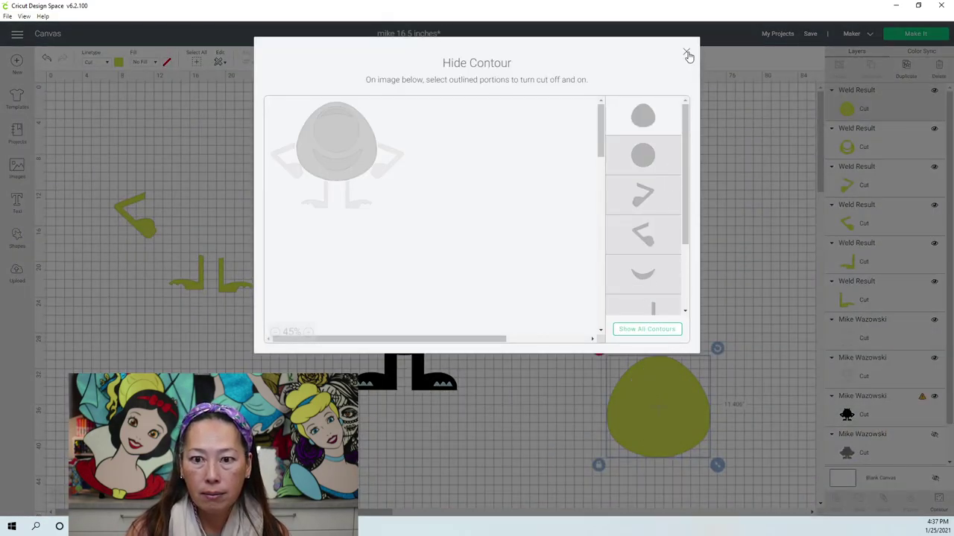
click(687, 52)
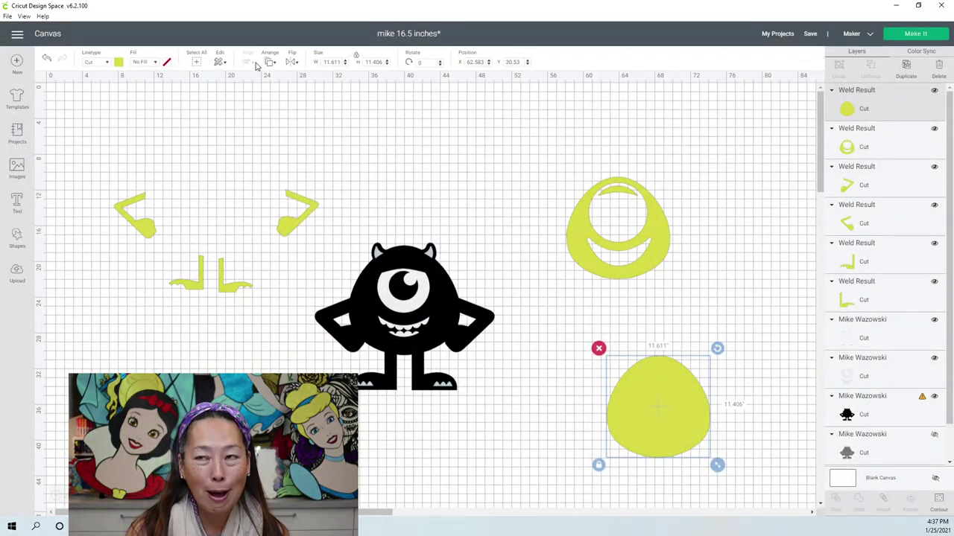
- Recolour the solid body shape black and place it over Mike's body
click(117, 63)
click(154, 100)
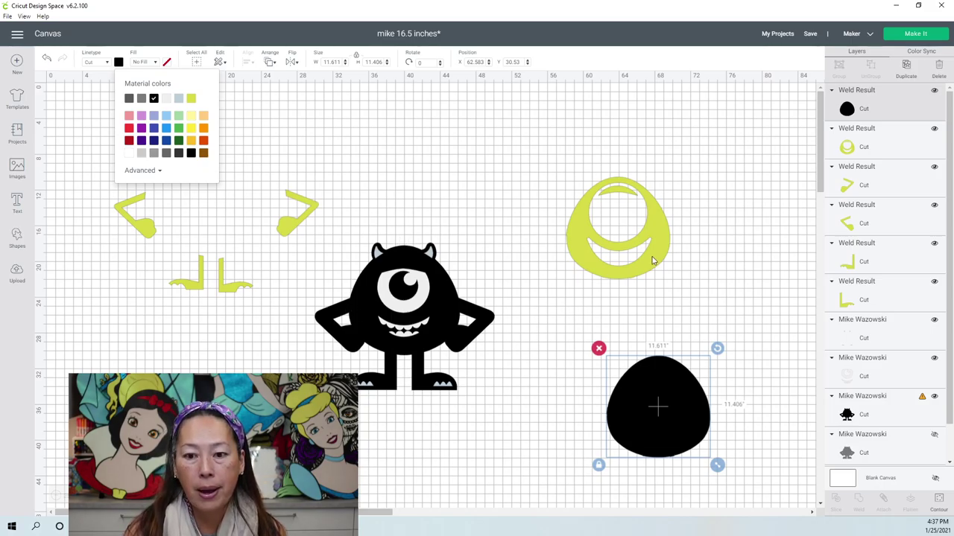
click(678, 388)
drag(674, 397, 413, 288)
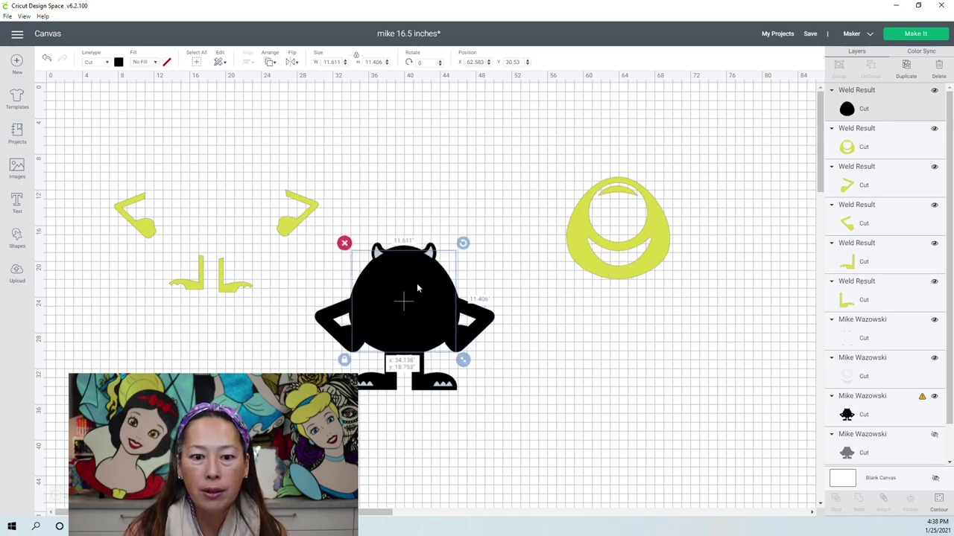
- Bring the green body in front of the solid black shape and centre it on Mike's body
drag(637, 248, 473, 297)
click(269, 63)
click(285, 123)
drag(459, 301, 424, 302)
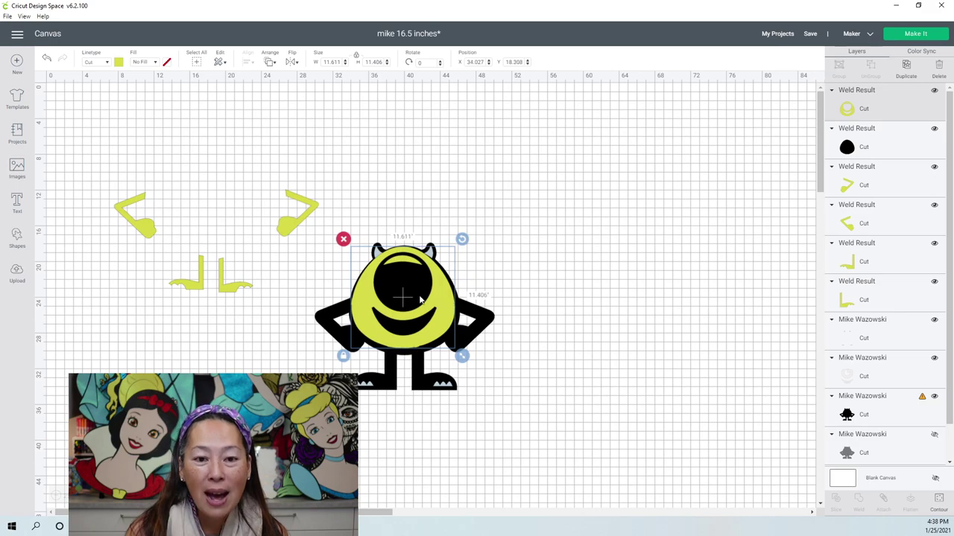
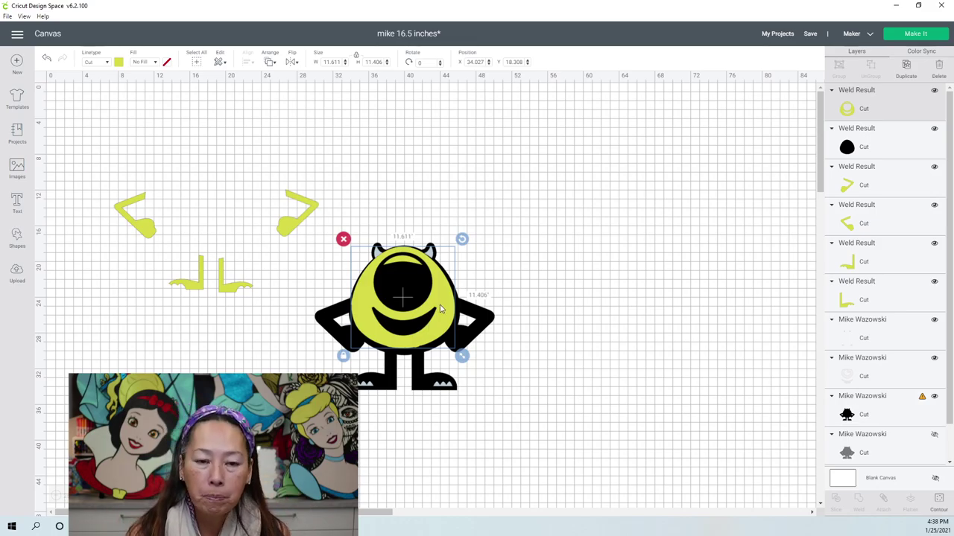
- Move the green body, the solid black shape and the light-blue horn and toenail layer off black Mike onto clear canvas
drag(439, 308, 668, 276)
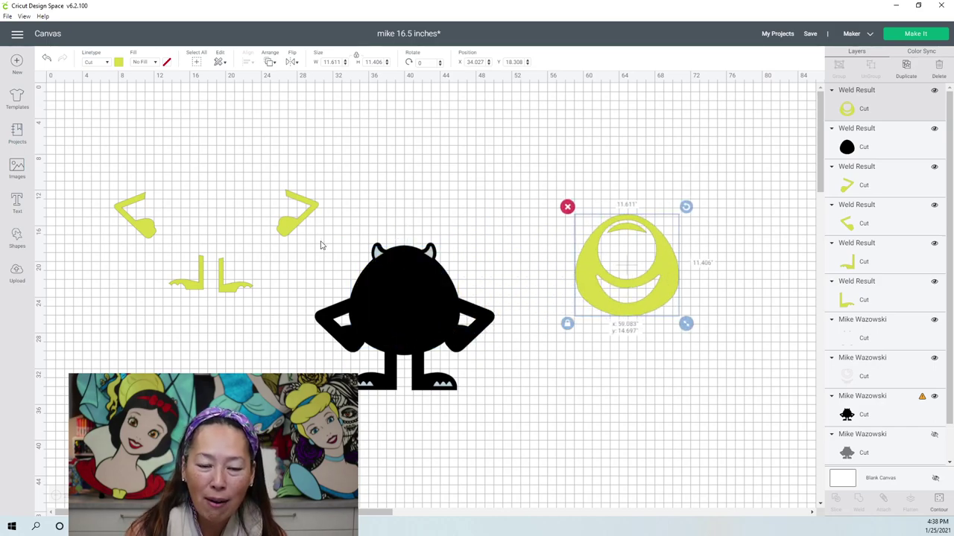
drag(417, 294, 756, 237)
click(425, 303)
drag(423, 305, 534, 193)
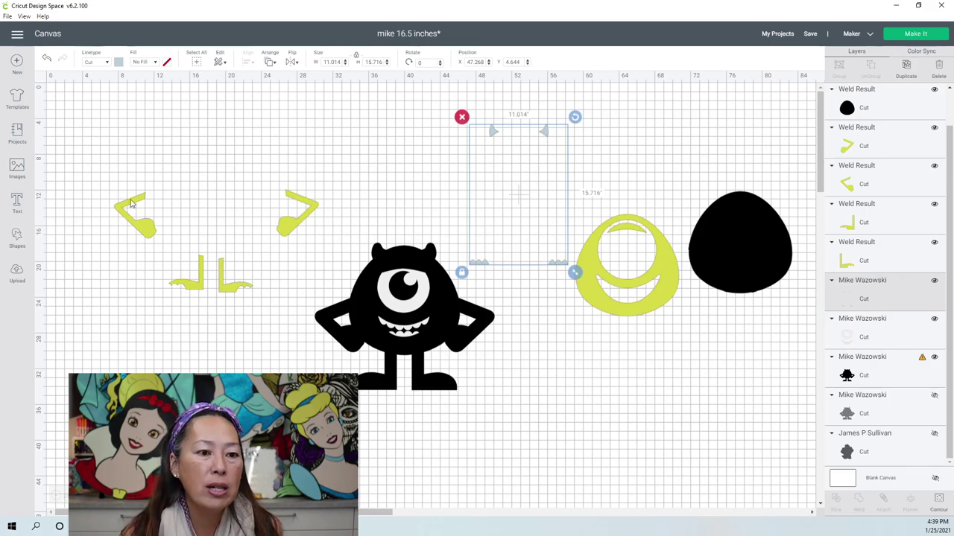
- Add a square shape above black Mike and enlarge it to about 9.9 inches
click(18, 240)
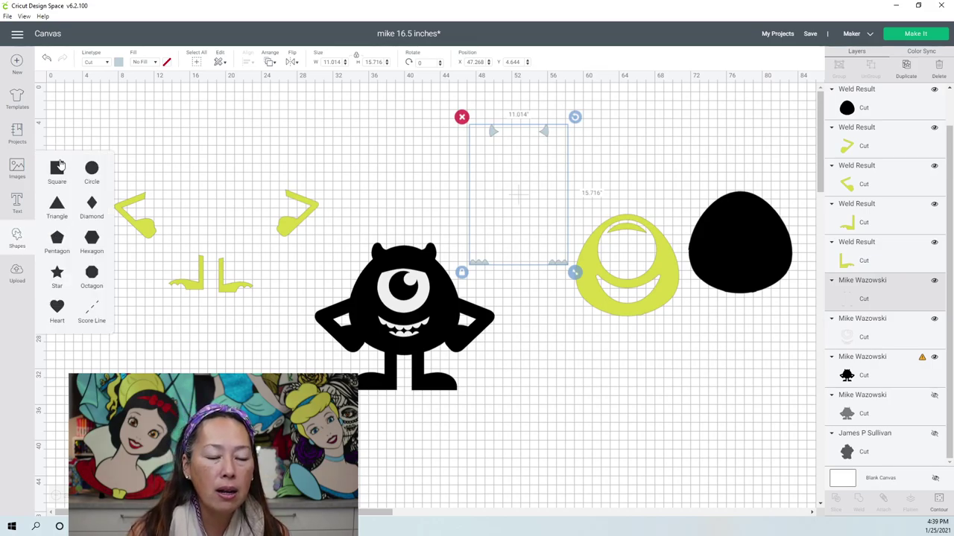
click(326, 162)
click(495, 137)
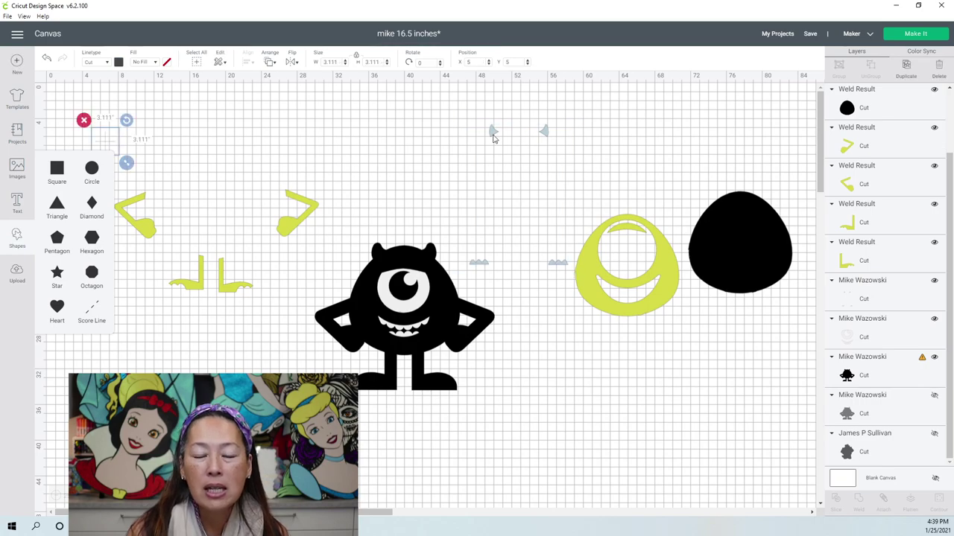
drag(105, 135, 332, 131)
drag(501, 137, 496, 135)
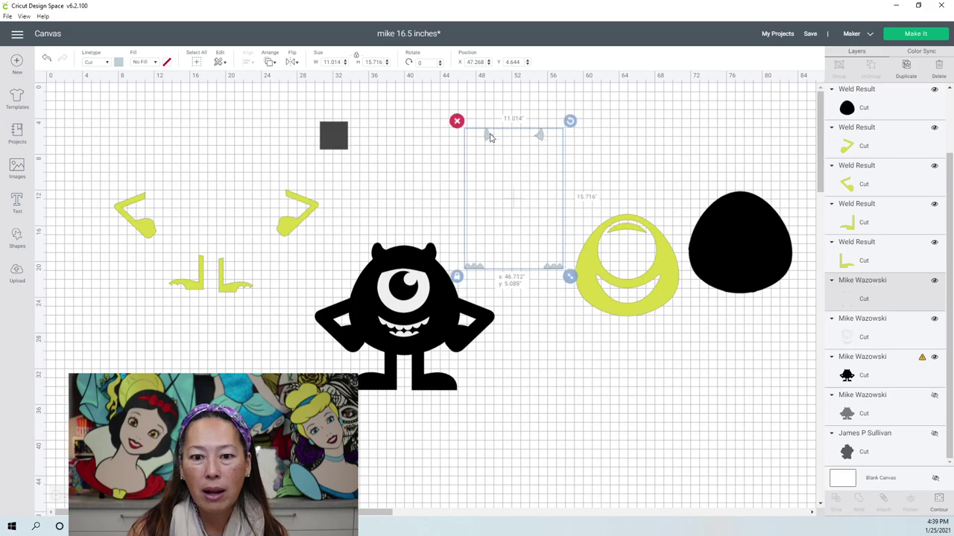
click(333, 135)
drag(354, 155, 419, 207)
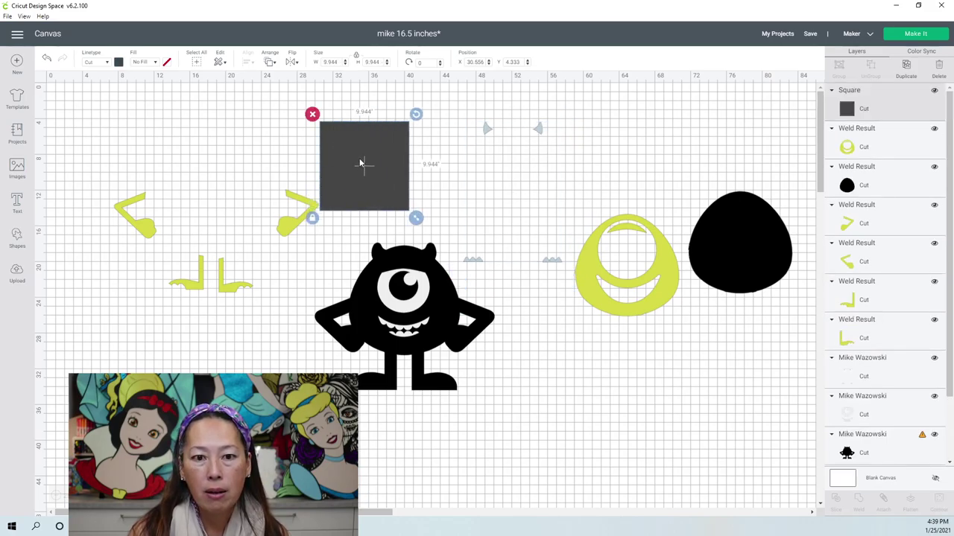
- Place the square over the left-hand horn piece and slice it out of the light-blue layer
drag(361, 158, 489, 156)
click(374, 98)
drag(374, 98, 494, 138)
click(835, 507)
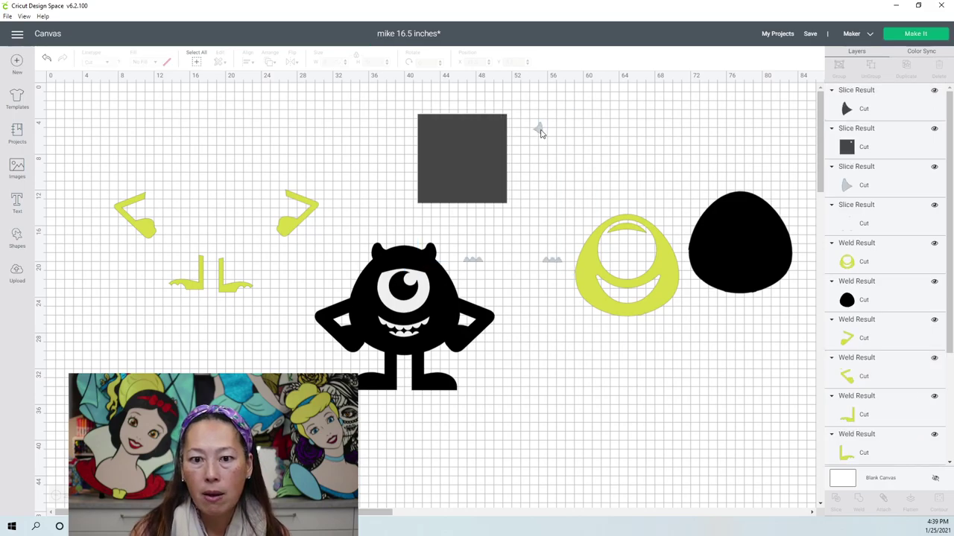
- Move the remaining light-blue layer down, cover its right-hand horn piece with the sliced square, and slice the two
drag(540, 131, 599, 392)
drag(460, 162, 623, 333)
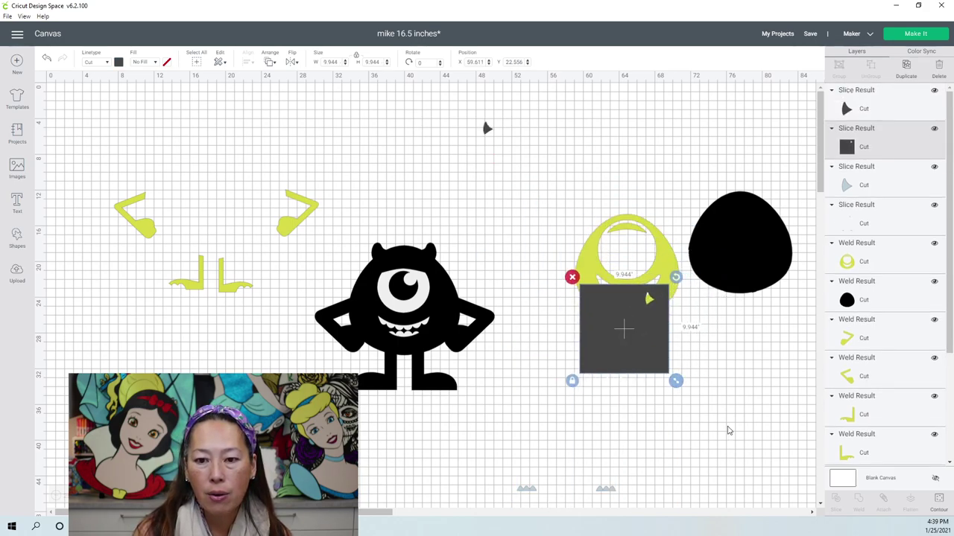
click(752, 414)
drag(596, 364, 593, 361)
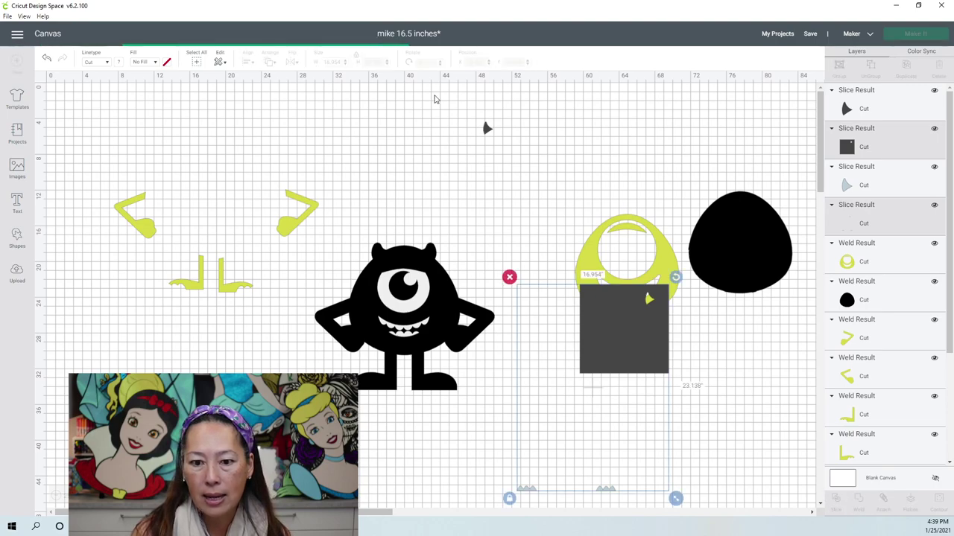
- Delete the dark offcut lying over the left-hand horn piece, and move the light-blue horn above black Mike
click(485, 128)
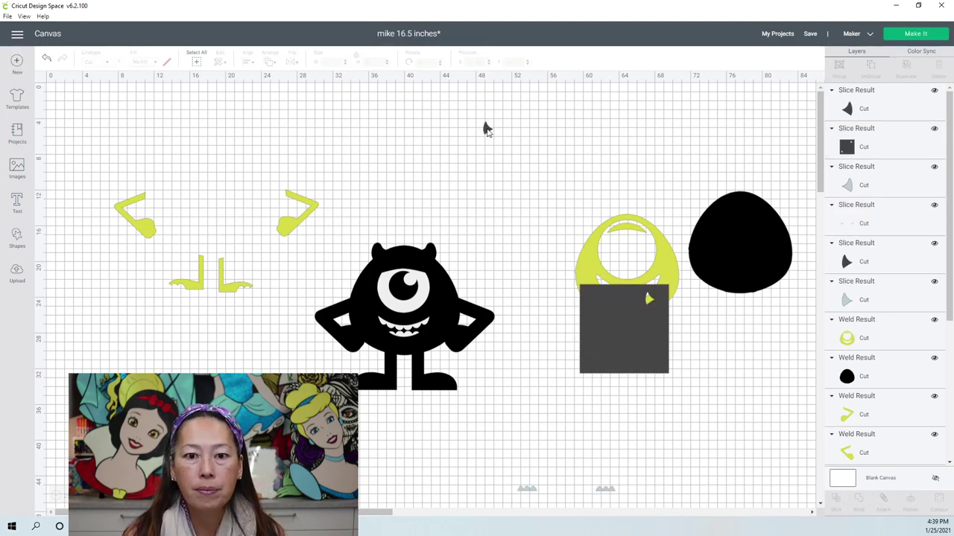
click(484, 128)
drag(486, 131, 501, 180)
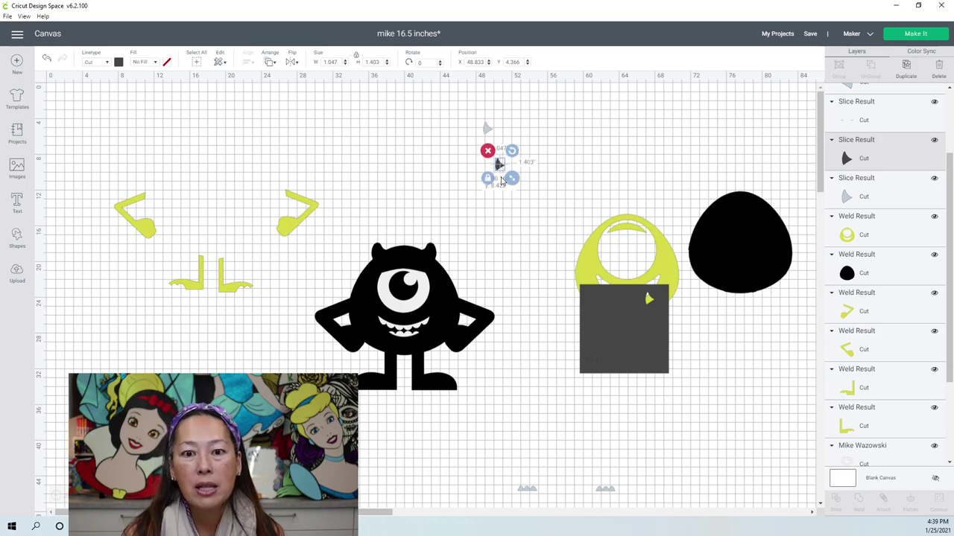
click(487, 149)
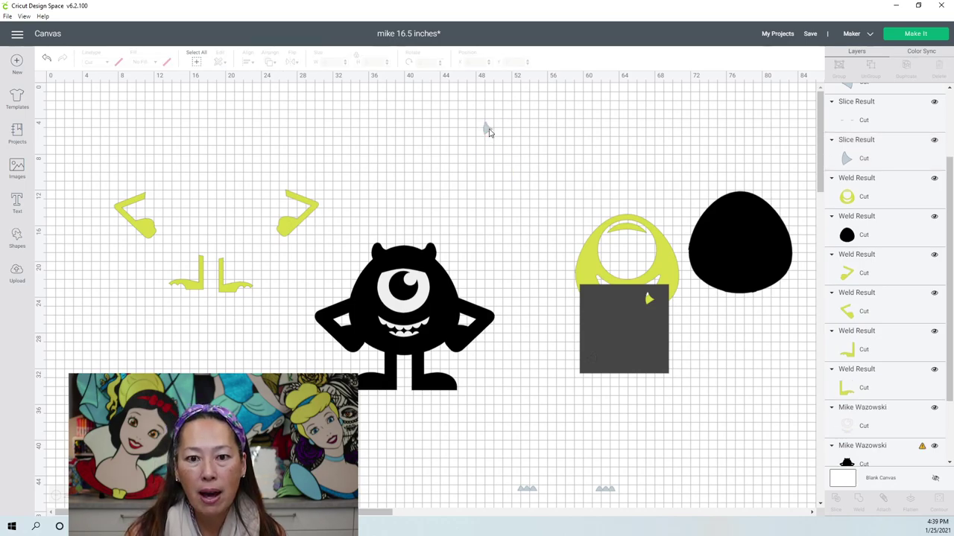
click(450, 146)
- Move the square aside, delete the dark right-hand horn offcut, and place the light-blue horn beside the other one
click(598, 317)
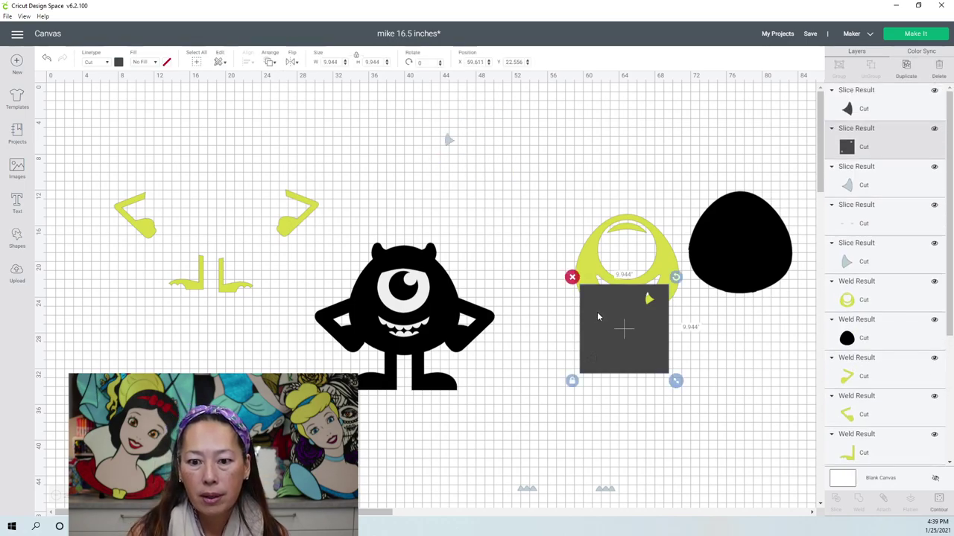
drag(597, 317, 718, 338)
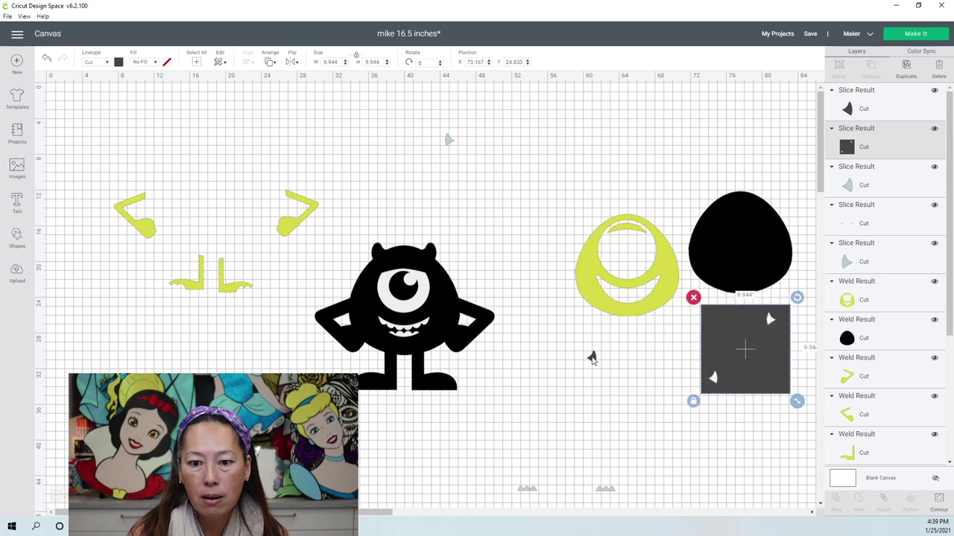
click(592, 359)
key(Delete)
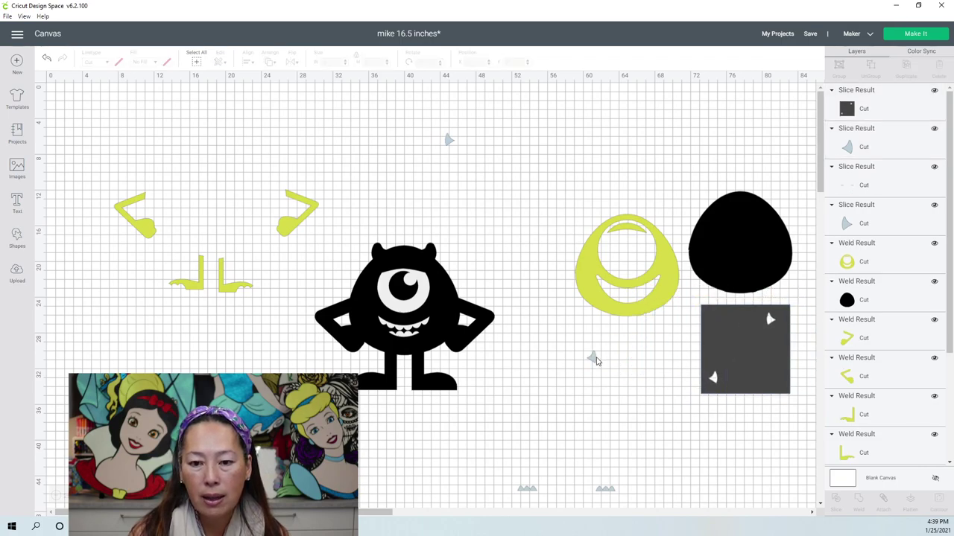
click(593, 361)
drag(592, 361, 461, 140)
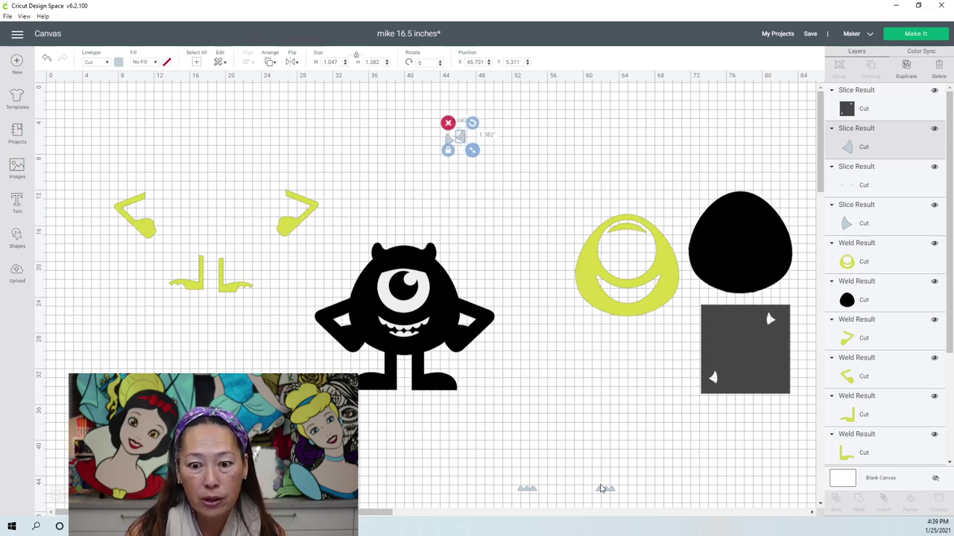
- Place the right-hand toenail group of the light-blue layer over the square, and slice the two
drag(607, 492, 718, 363)
click(736, 442)
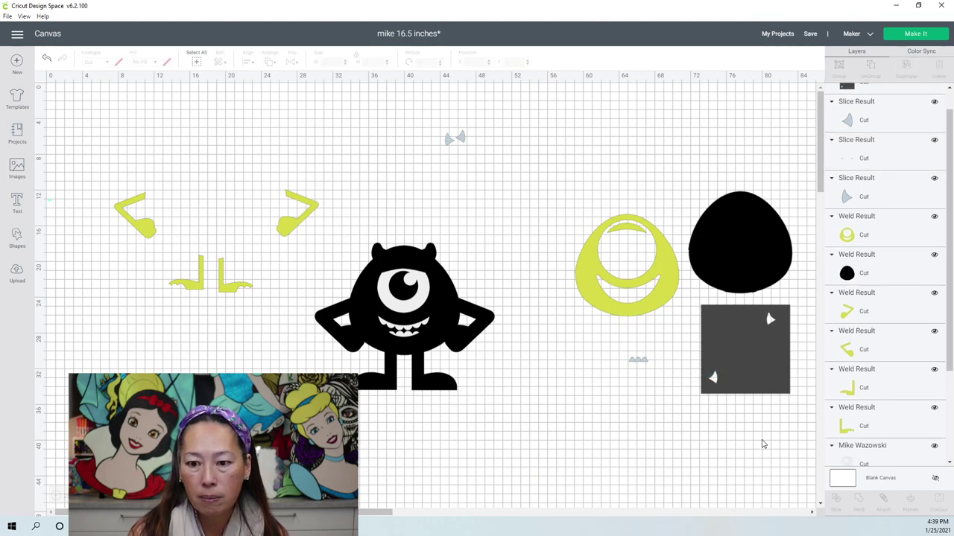
drag(766, 441, 698, 337)
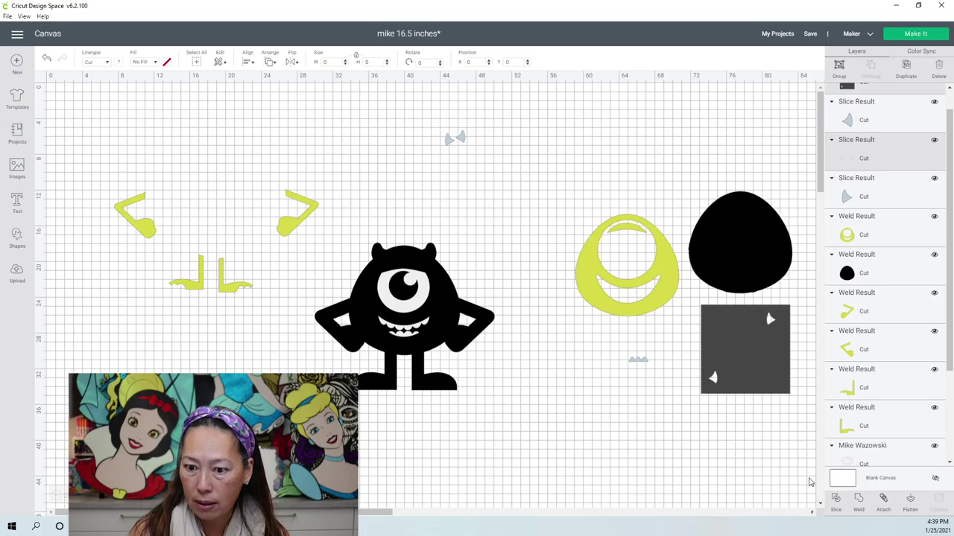
click(836, 504)
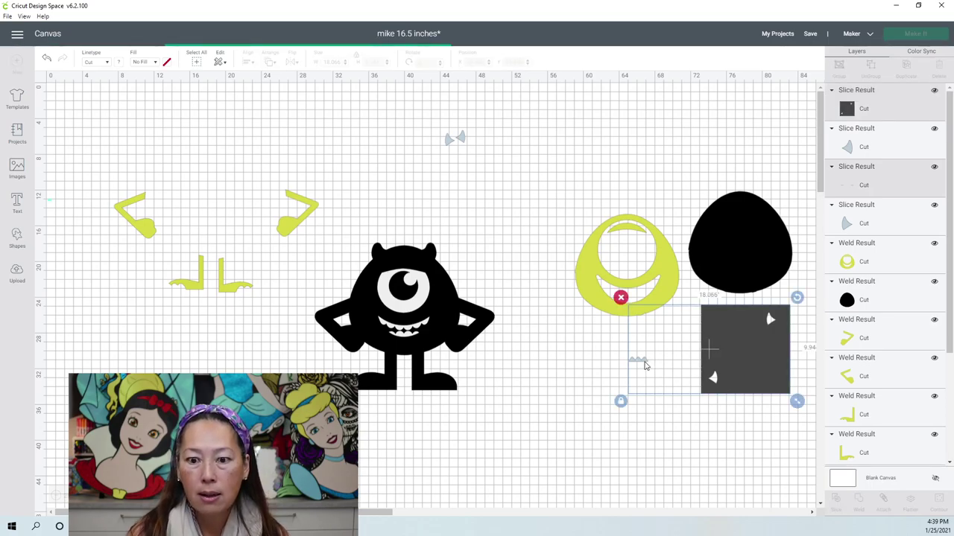
- Place both light-blue toenail groups beside the horns above black Mike, and delete the leftover dark sliced square
drag(642, 364, 452, 161)
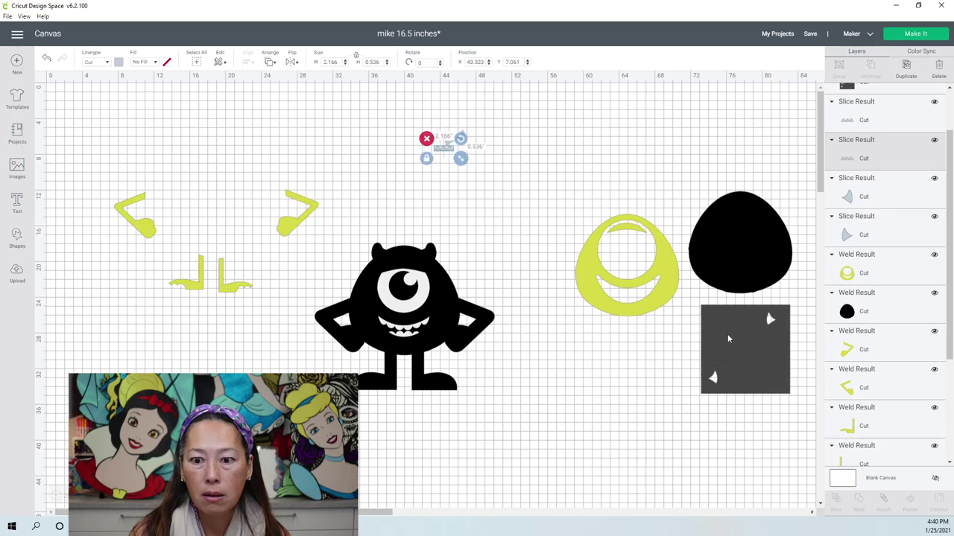
drag(766, 308, 662, 404)
click(590, 394)
drag(722, 362, 648, 391)
click(632, 381)
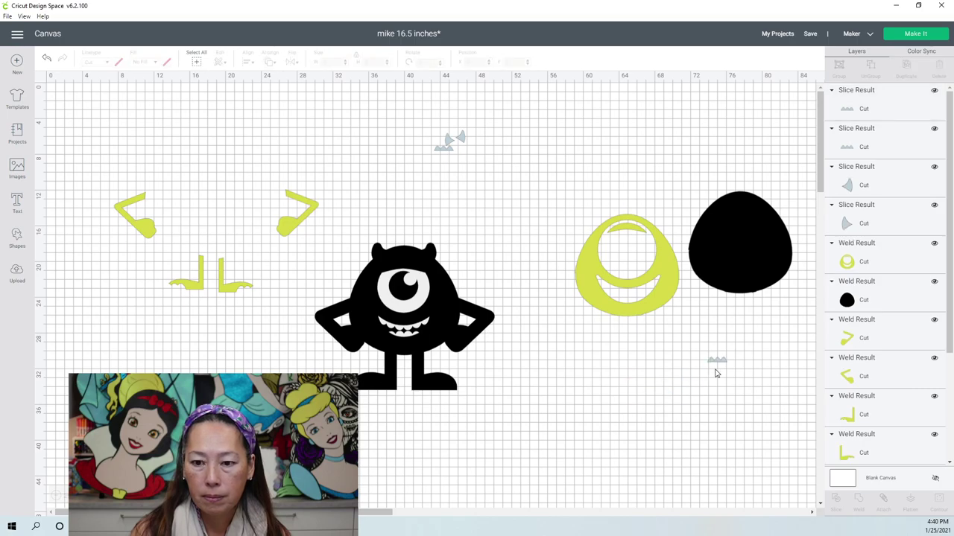
mouse_move(726, 362)
mouse_down()
mouse_move(663, 328)
mouse_move(449, 134)
mouse_move(481, 172)
mouse_move(470, 176)
mouse_up()
click(395, 134)
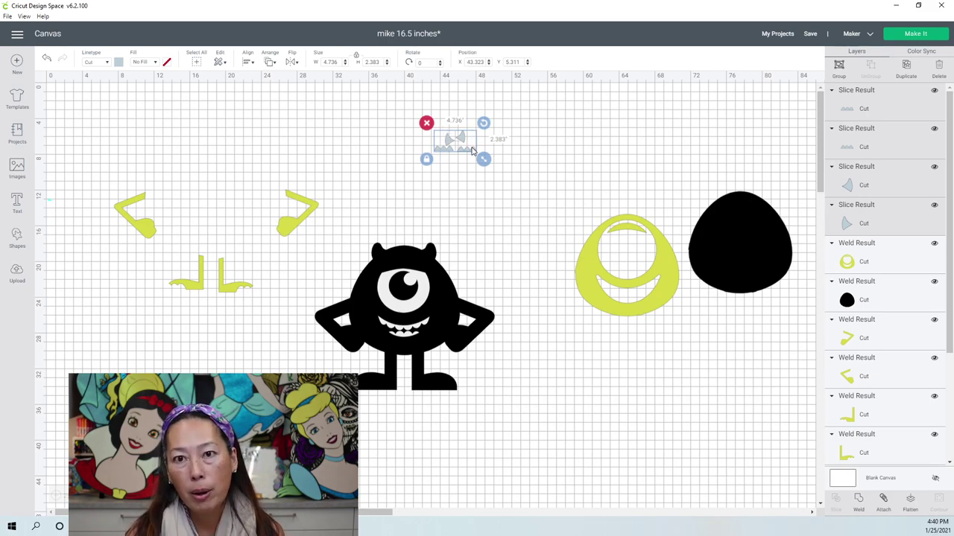
- Move the white eye-and-teeth layer off black Mike to the empty area beside the light-blue pieces
click(397, 298)
drag(397, 298, 573, 362)
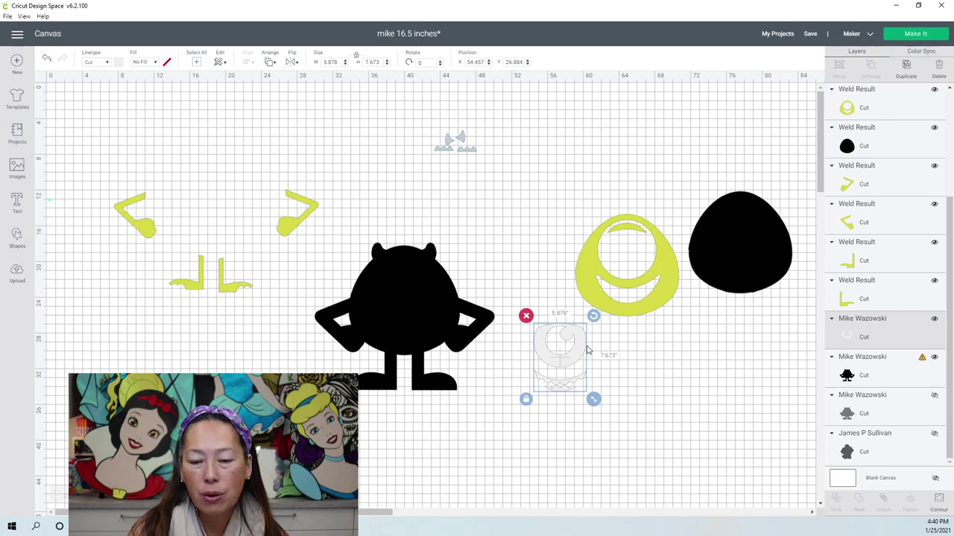
drag(569, 368, 589, 160)
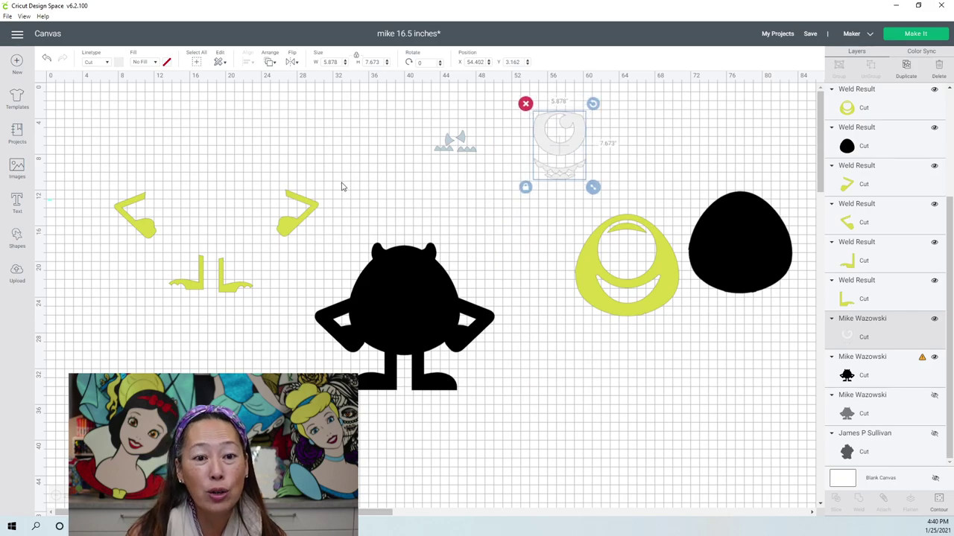
- Gather the four green arm and leg pieces around the green body, and move black Mike to the canvas's upper-left area
click(398, 283)
drag(398, 284, 144, 377)
drag(135, 216, 576, 219)
drag(296, 217, 523, 259)
drag(245, 286, 646, 289)
drag(207, 265, 515, 293)
drag(153, 346, 236, 186)
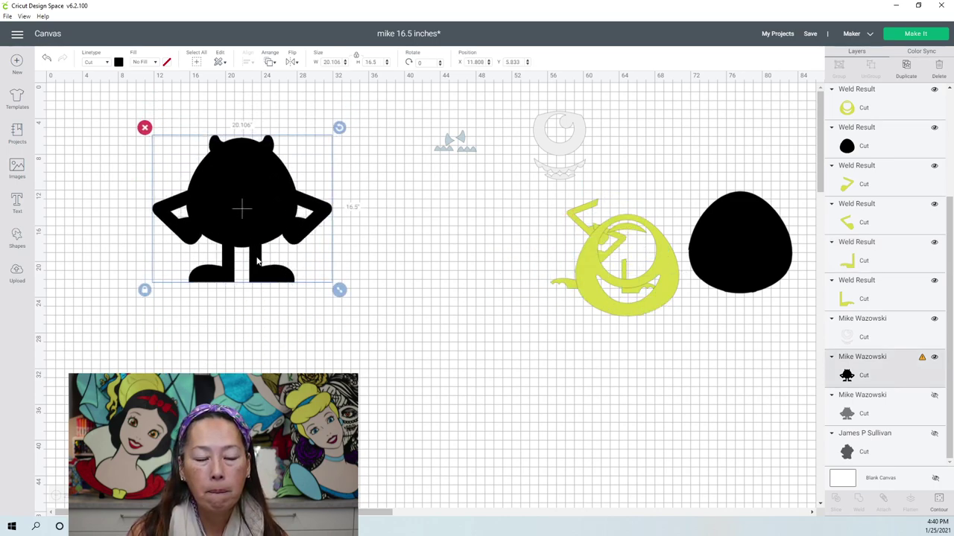
click(259, 341)
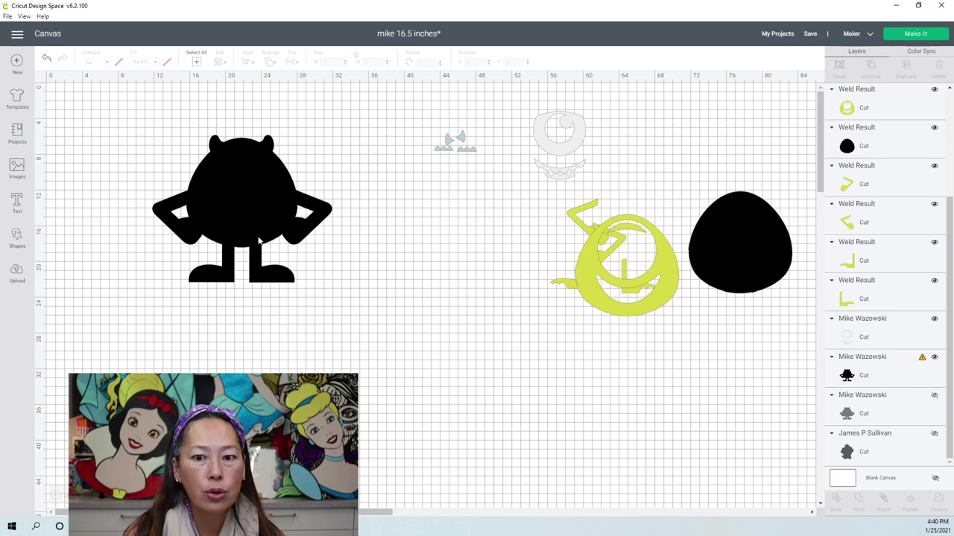
- Add a square shape to the canvas
click(22, 237)
click(58, 170)
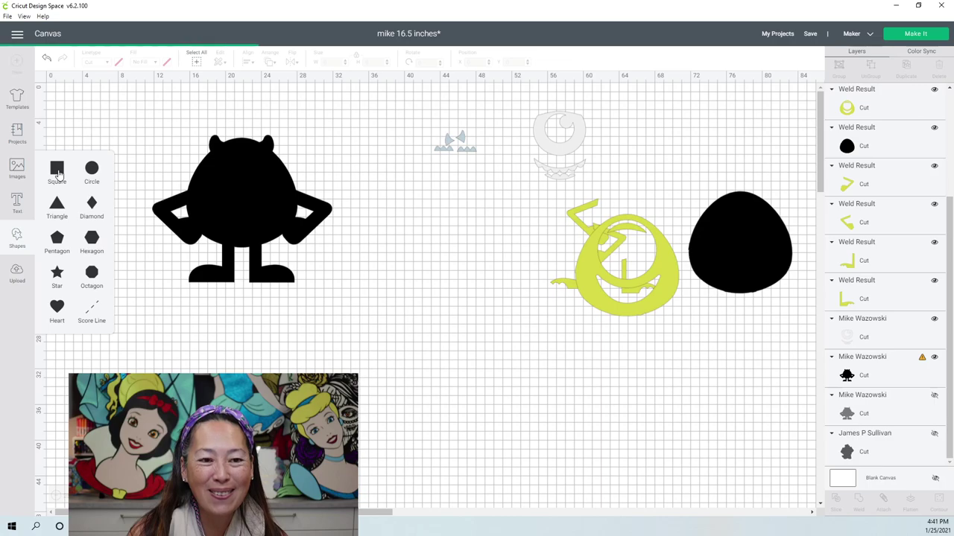
click(369, 193)
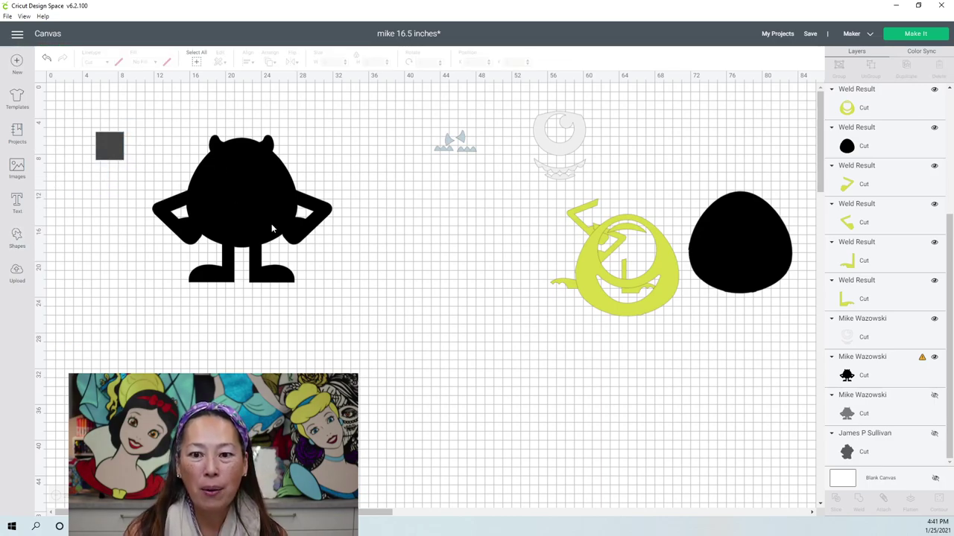
- Duplicate the black Mike silhouette, set one copy below the solid black body, and move the other near the new square
drag(368, 322, 378, 266)
click(909, 75)
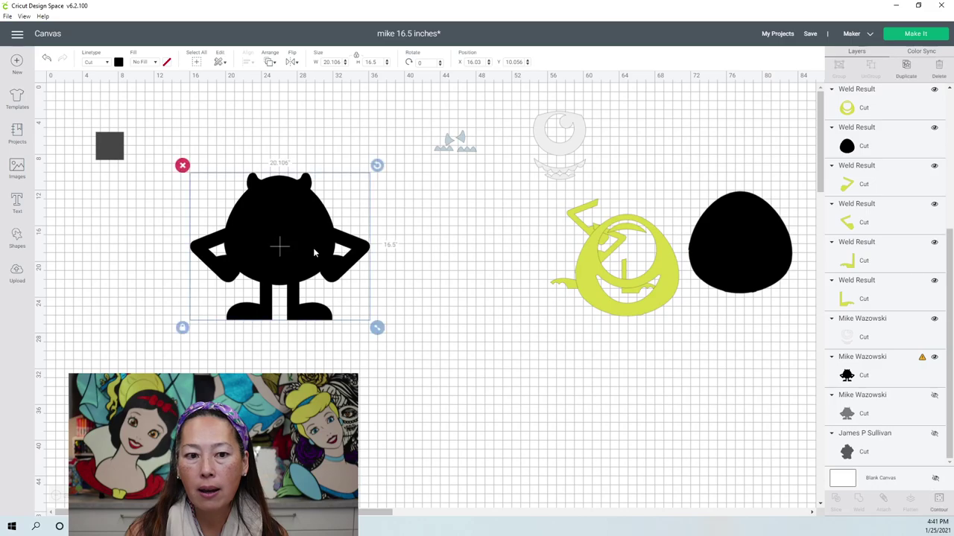
drag(355, 282, 763, 382)
drag(256, 216, 188, 211)
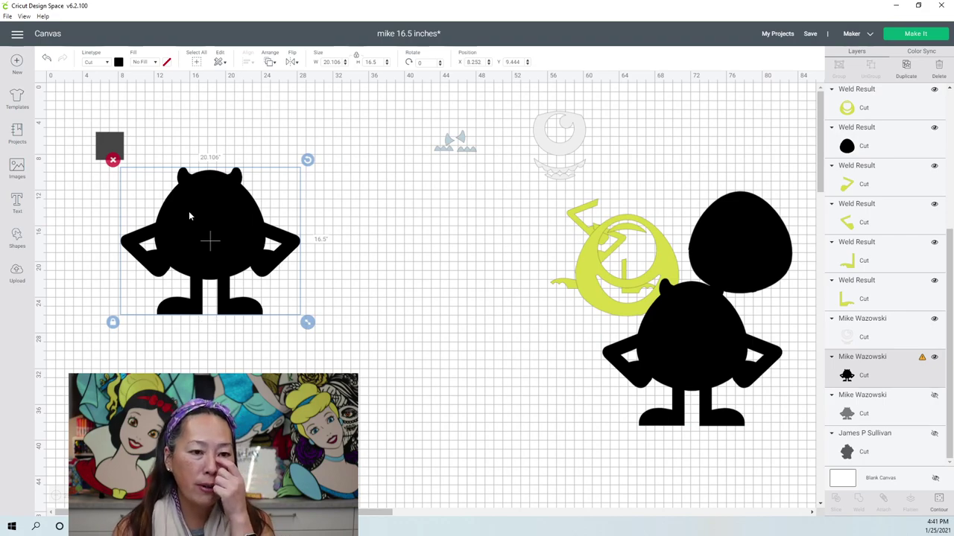
- Resize the square to 11 by 11 inches
click(107, 145)
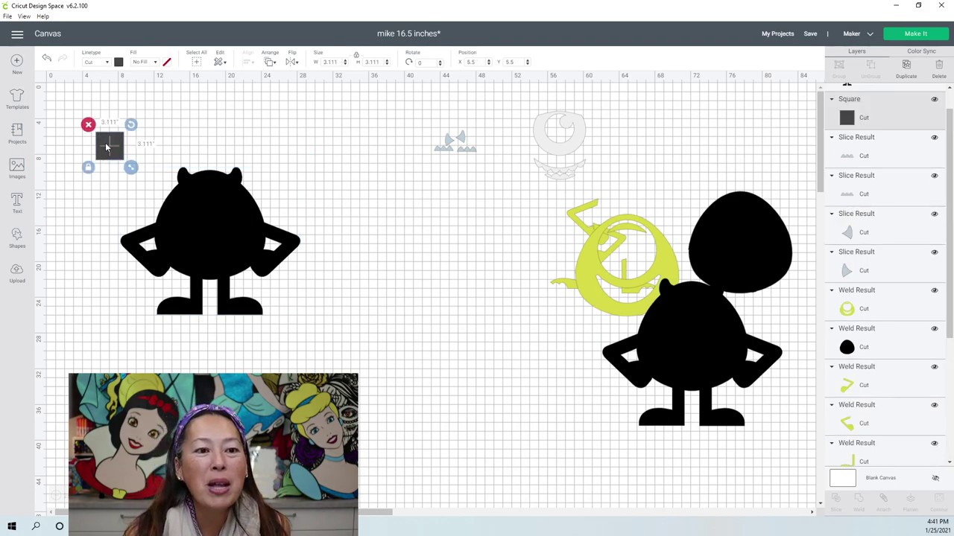
click(332, 62)
text(11)
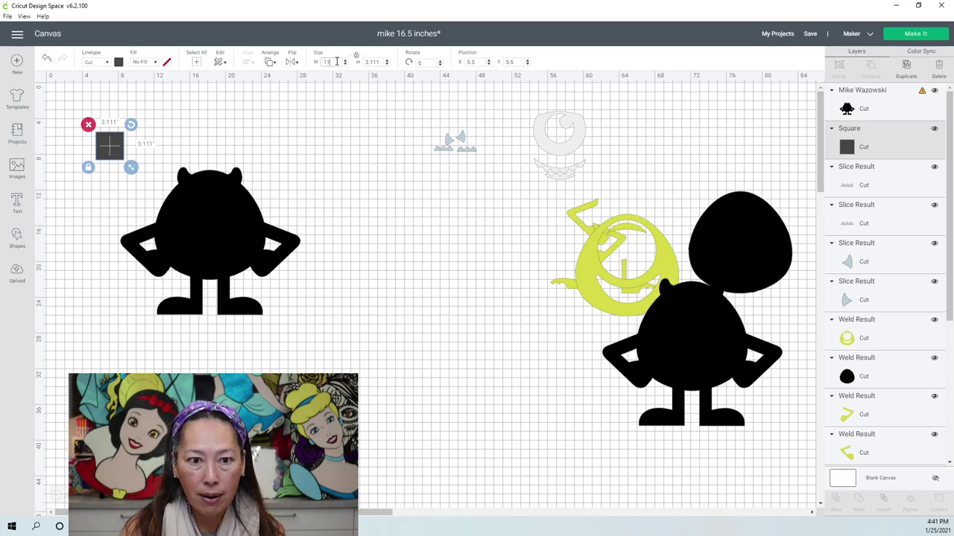
key(Tab)
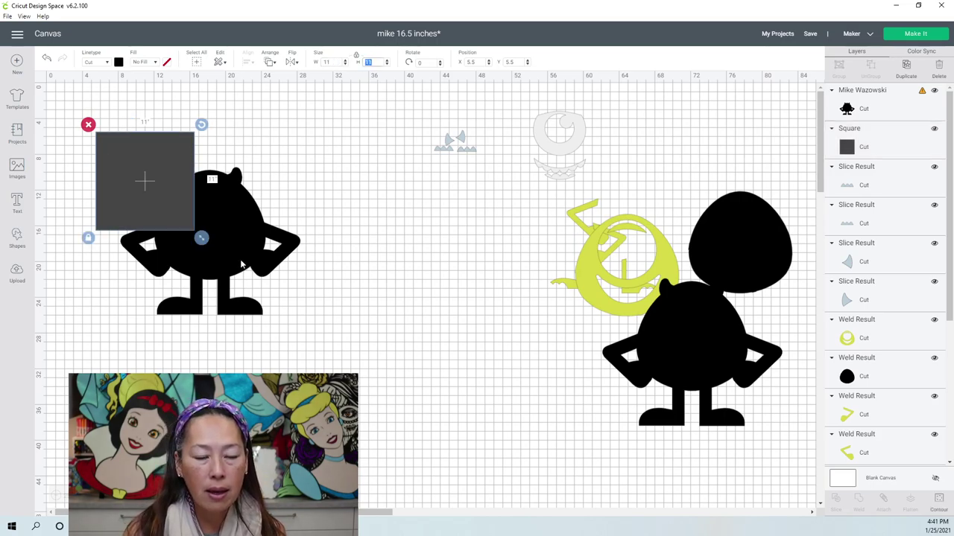
click(240, 265)
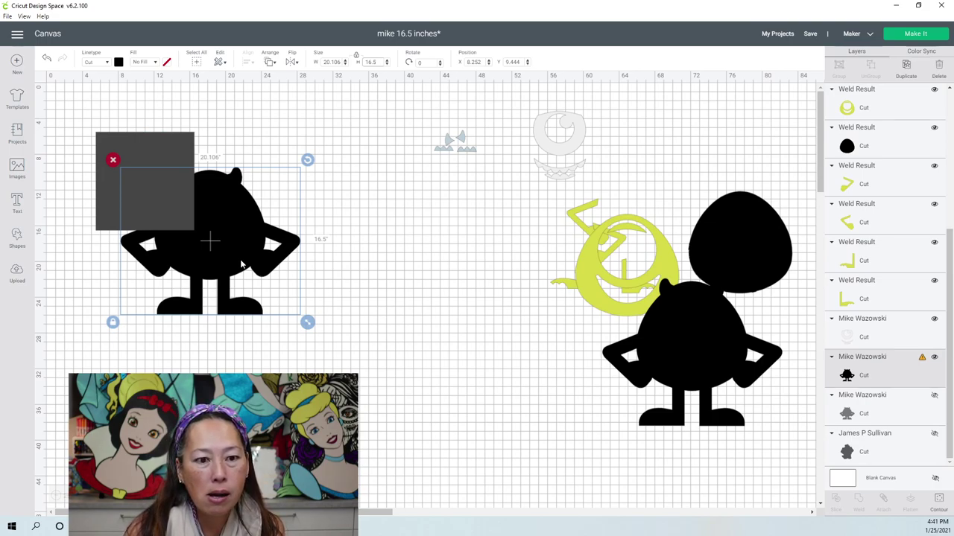
- Position the square over the upper-left part of the left-hand black Mike at X 7, Y 7
click(172, 148)
mouse_move(175, 148)
mouse_down()
mouse_move(196, 143)
mouse_move(189, 160)
mouse_up()
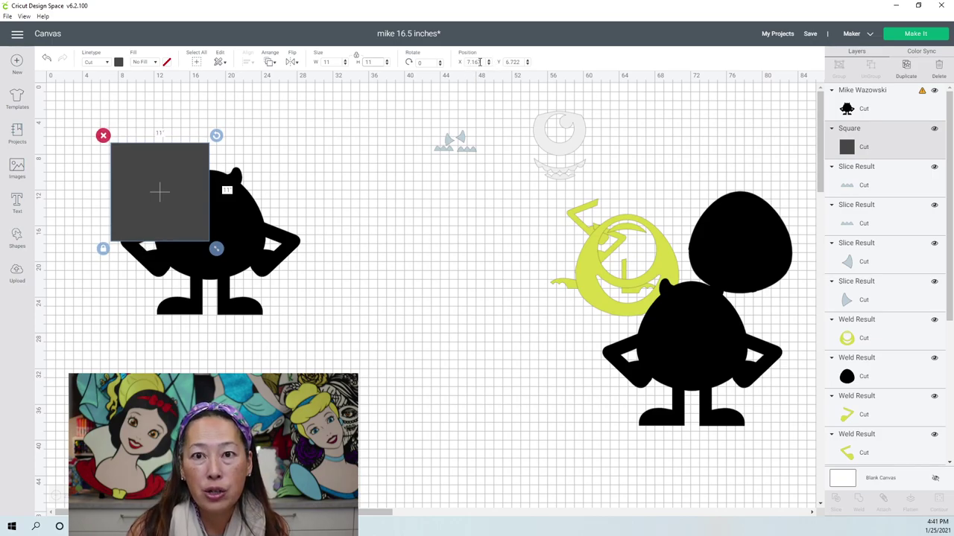
click(479, 62)
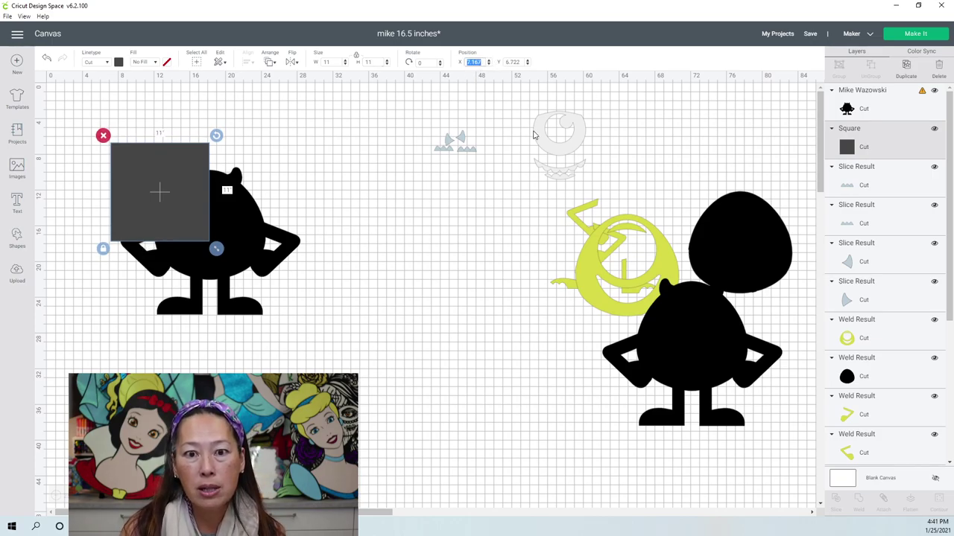
text(7)
key(Tab)
text(7)
key(Return)
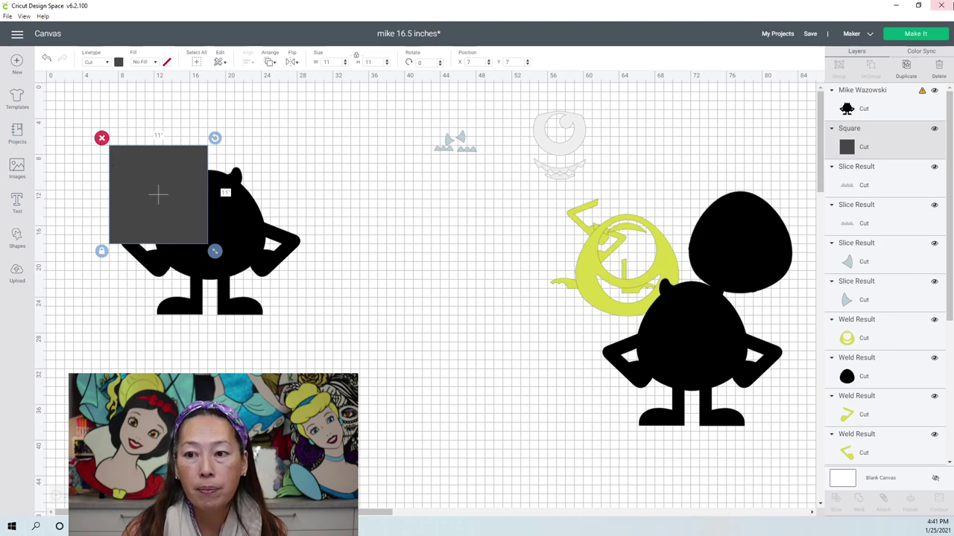
- Duplicate the 11-inch square and place the copy flush against its right side at X 18, Y 7
click(906, 67)
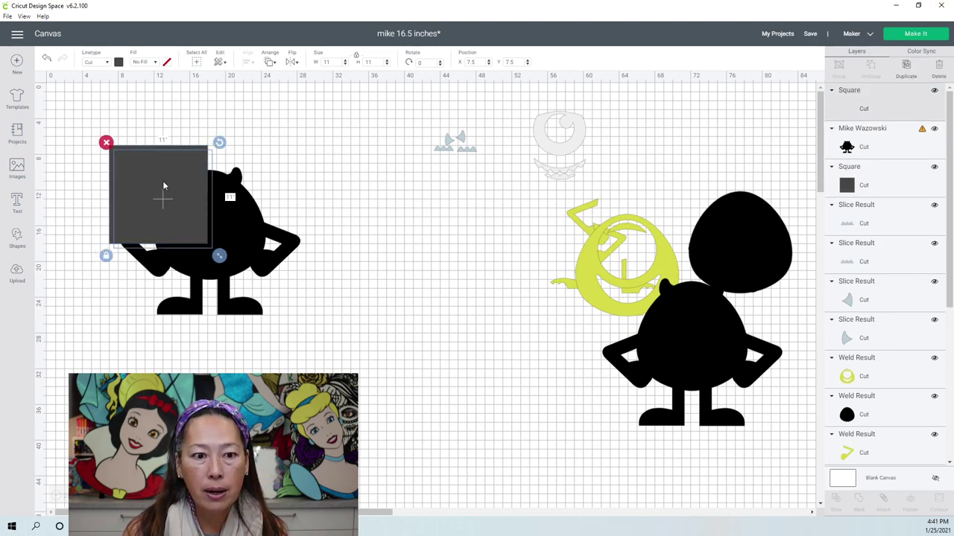
drag(156, 176, 261, 176)
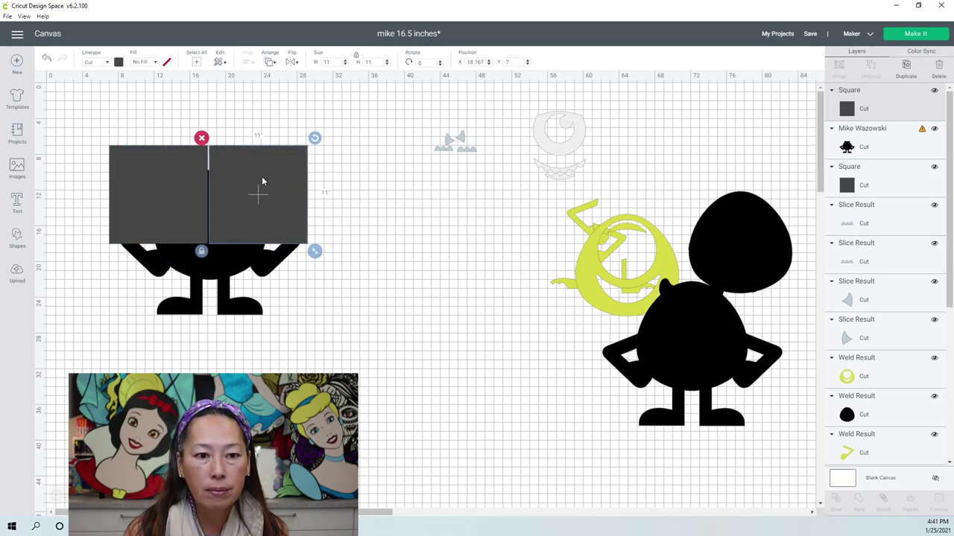
click(472, 61)
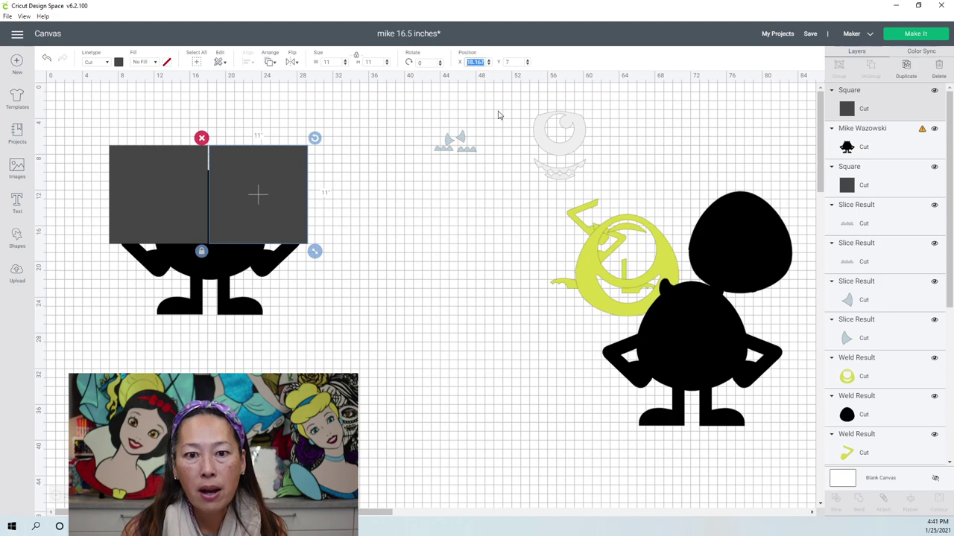
text(18)
key(Tab)
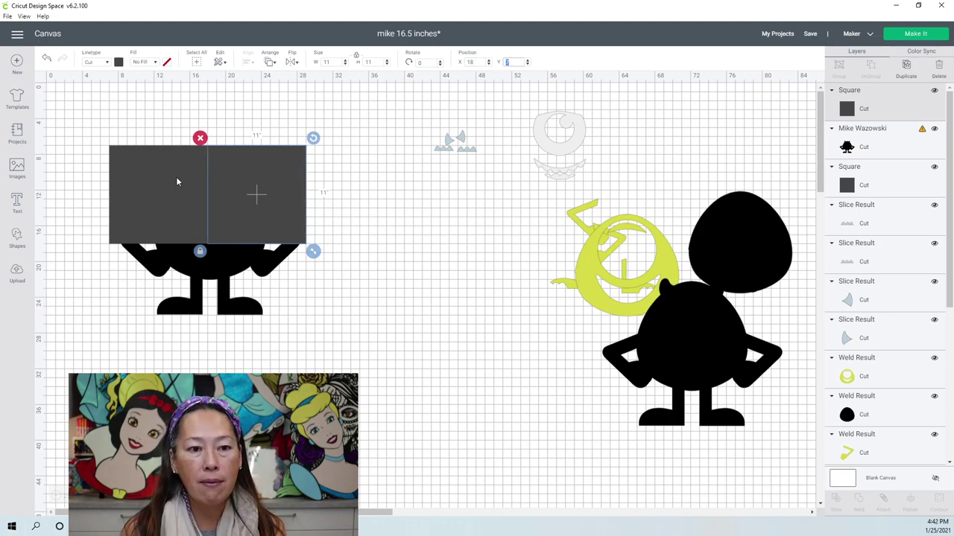
click(134, 170)
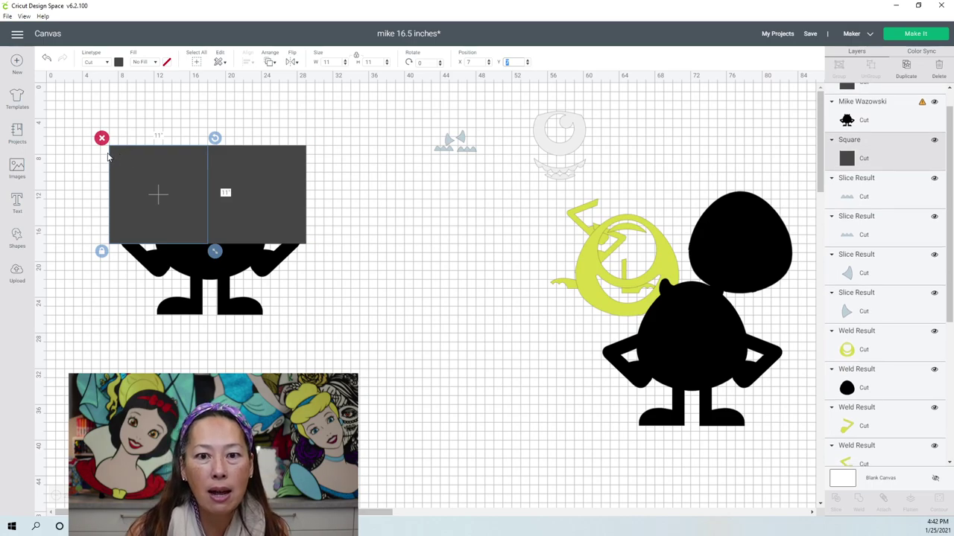
- Duplicate both squares together and place the new pair directly beneath them at X 7, Y 18
click(228, 154)
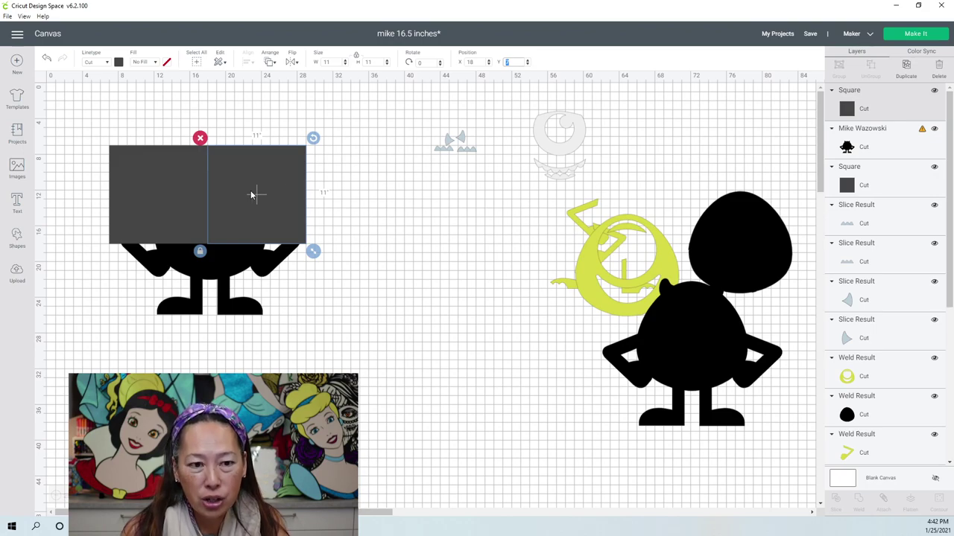
shift+click(875, 185)
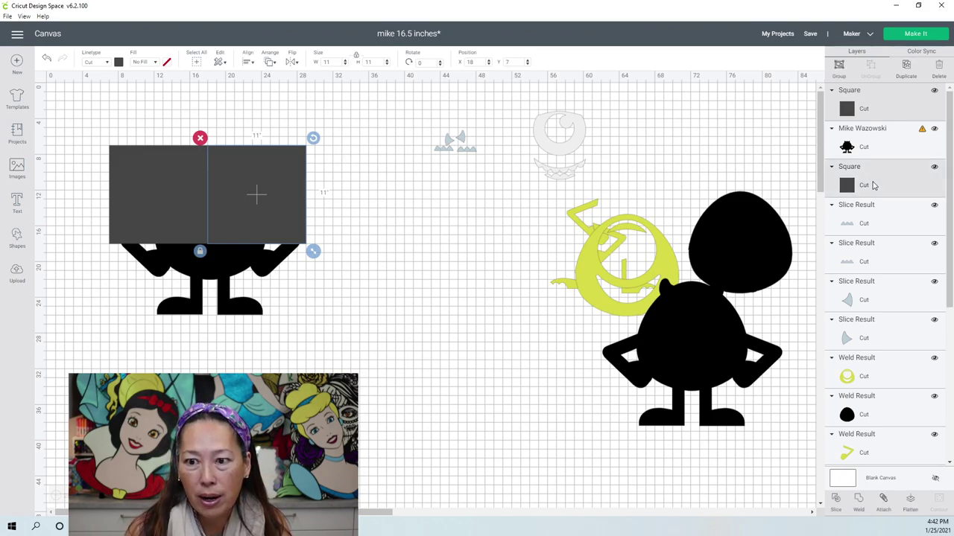
click(906, 67)
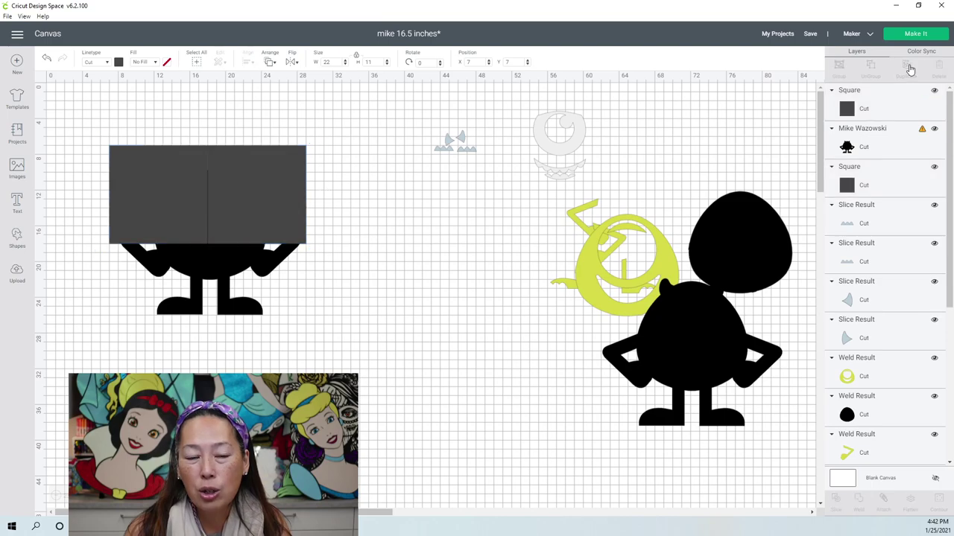
drag(283, 182, 276, 279)
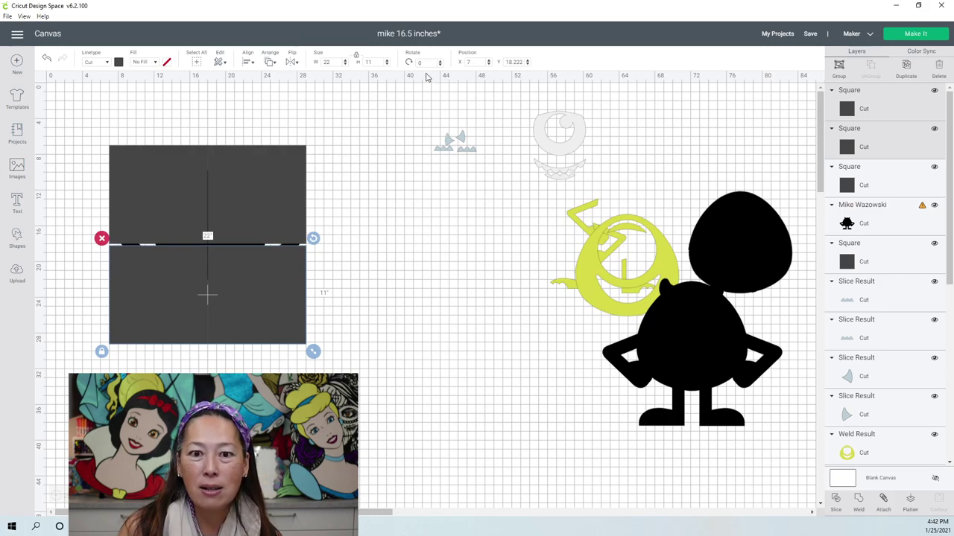
click(517, 61)
text(18)
key(Return)
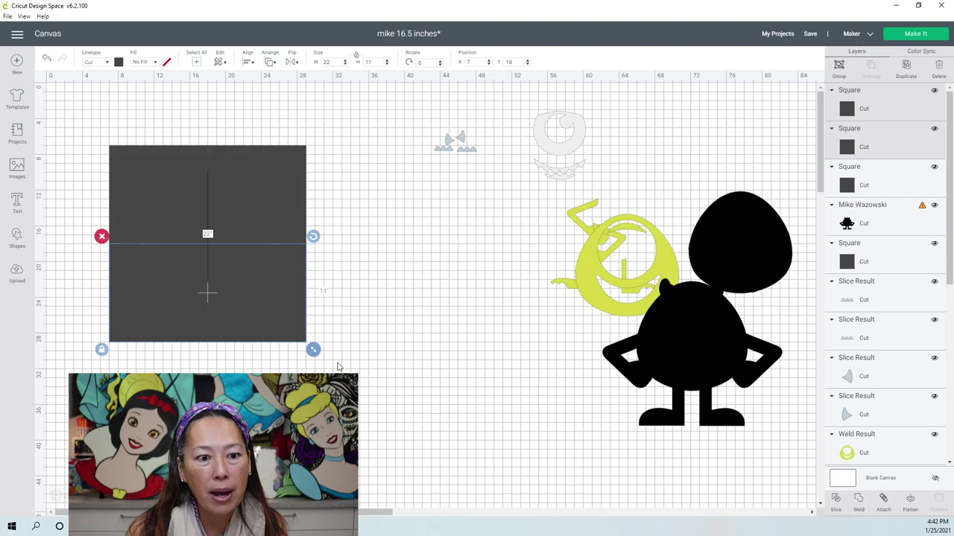
click(437, 378)
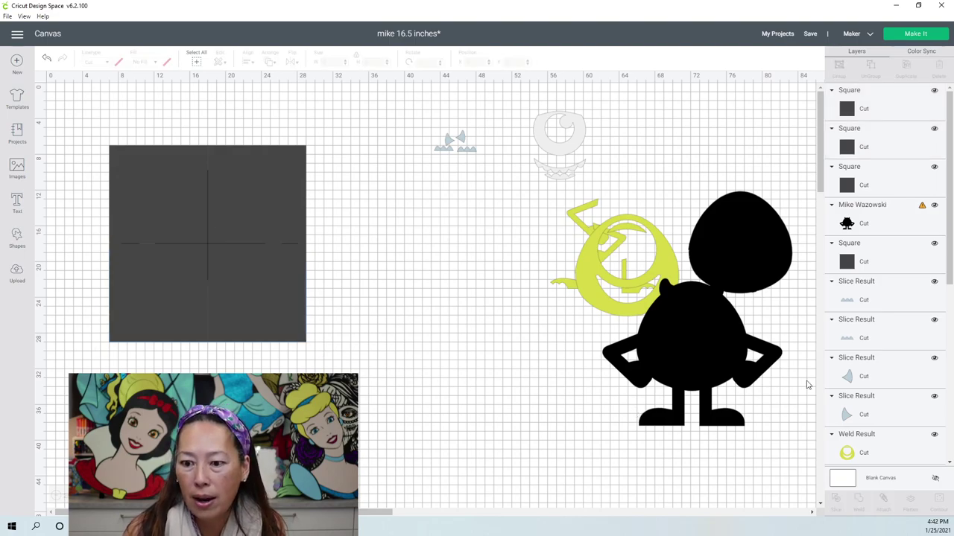
- Bring the black Mike silhouette hidden behind the four squares to the front
click(876, 224)
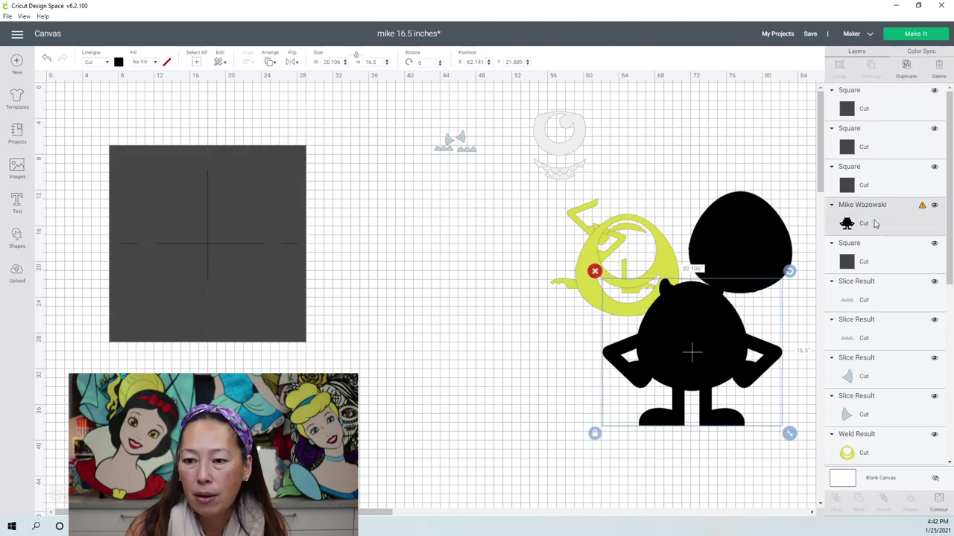
scroll(873, 254, down, 10)
click(868, 365)
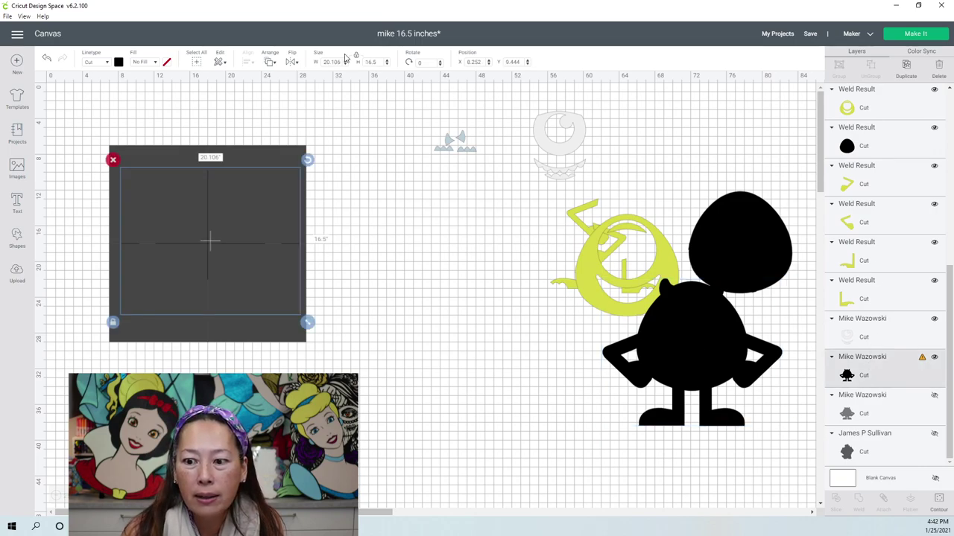
click(273, 62)
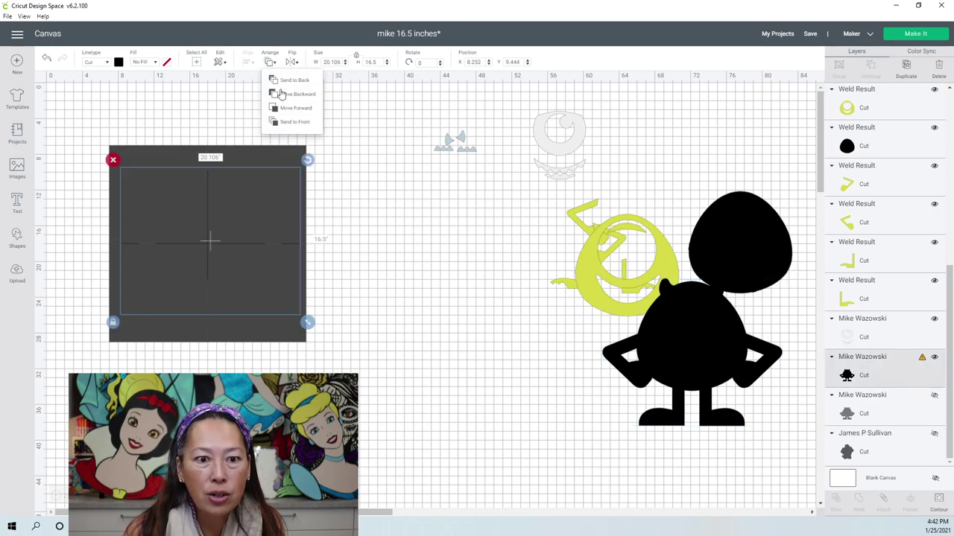
click(280, 122)
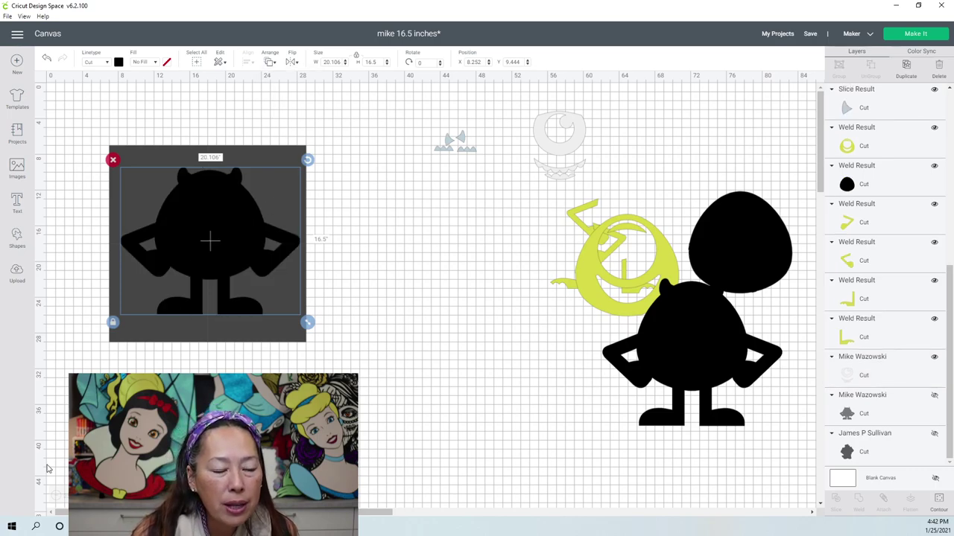
key(ctrl+plus)
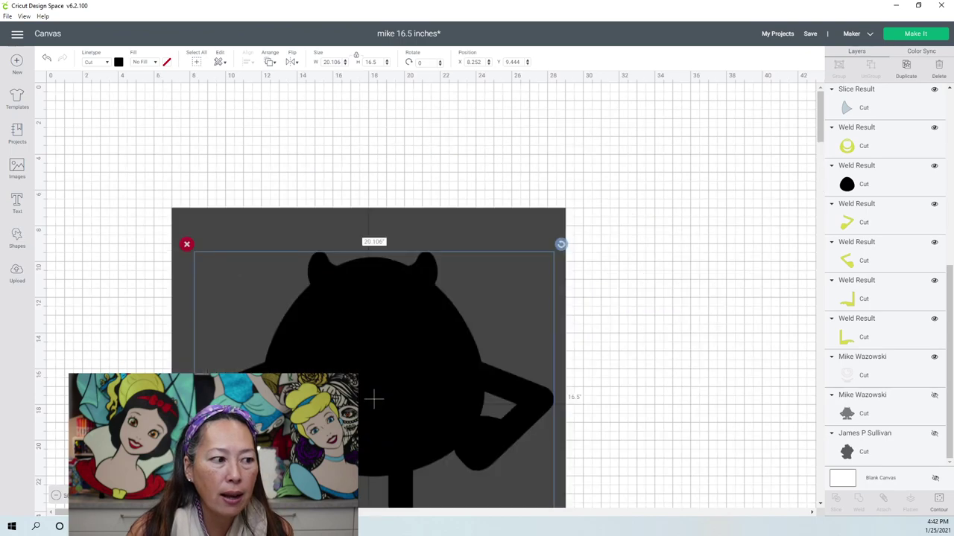
scroll(351, 335, down, 3)
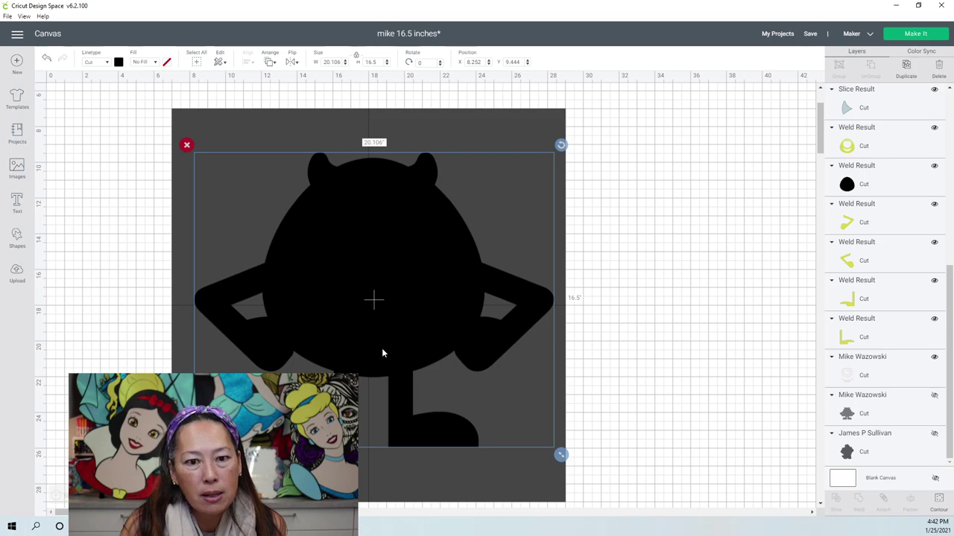
- Slice the black Mike silhouette with the upper-left, lower-left and upper-right 11-inch squares, one square at a time
scroll(383, 350, down, 1)
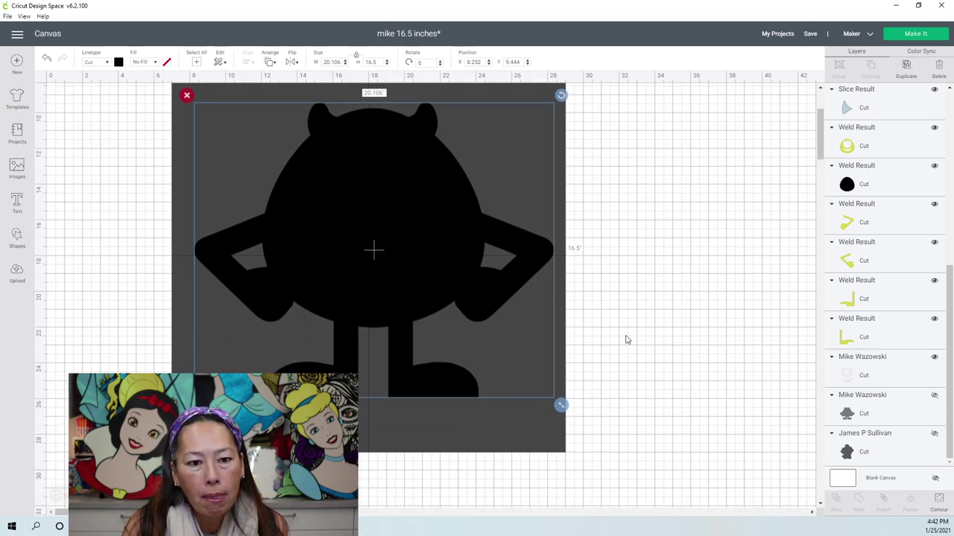
click(598, 333)
drag(121, 131, 320, 170)
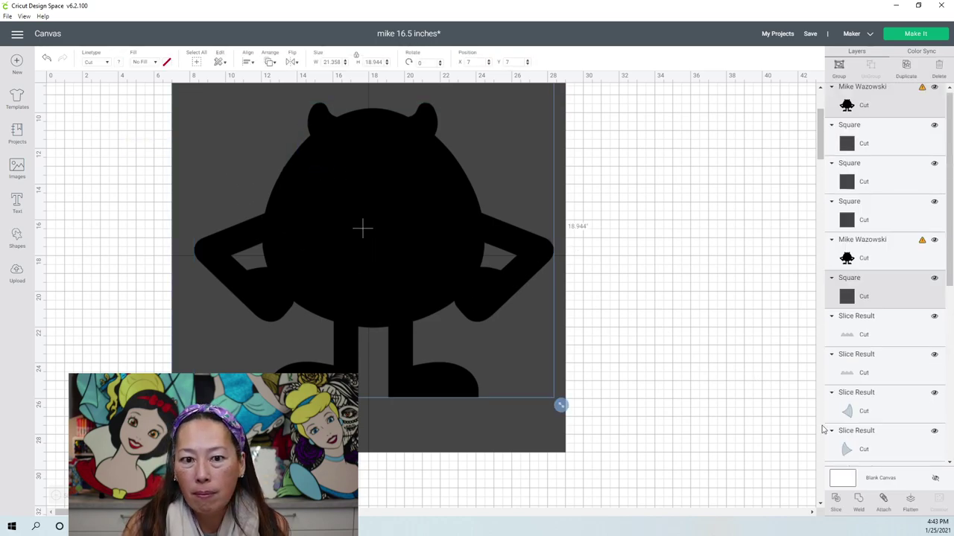
click(835, 500)
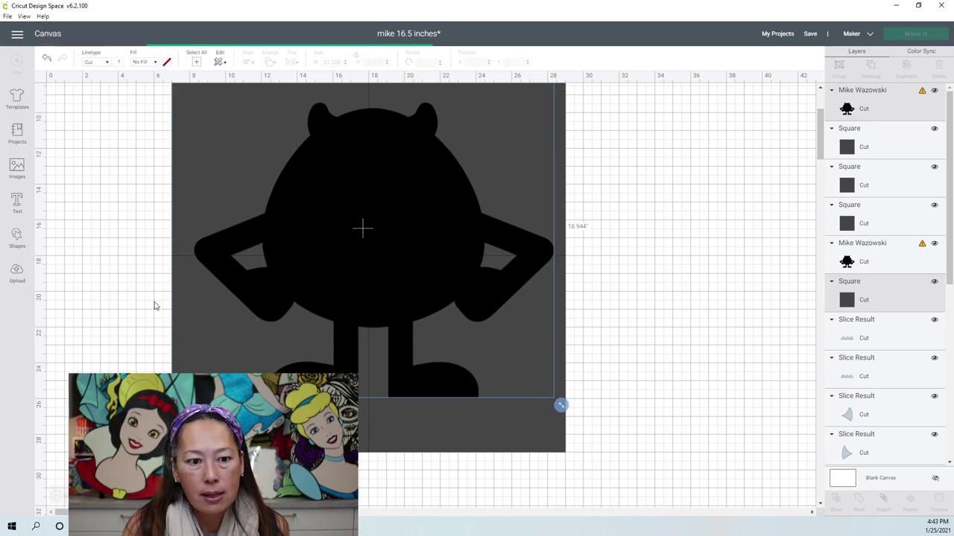
drag(127, 298, 407, 426)
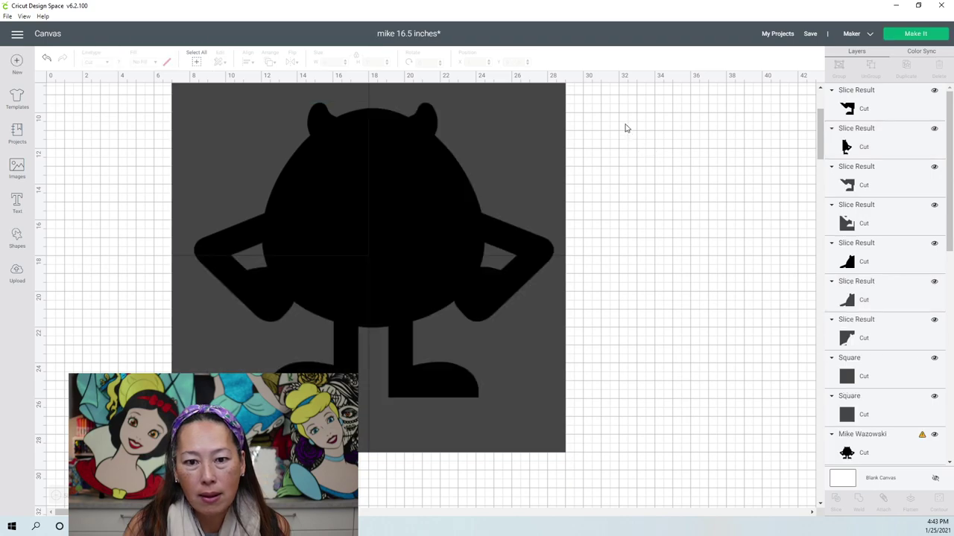
drag(625, 121, 439, 228)
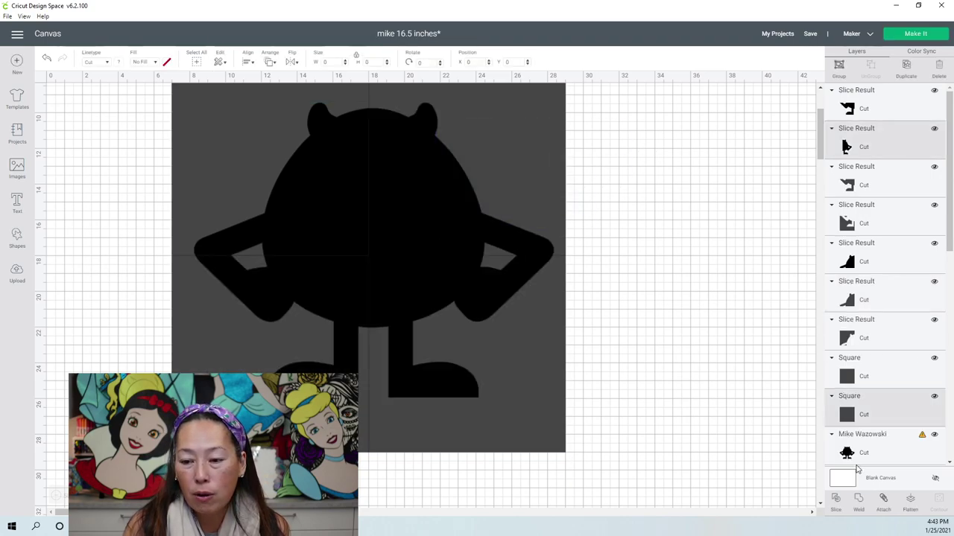
click(835, 497)
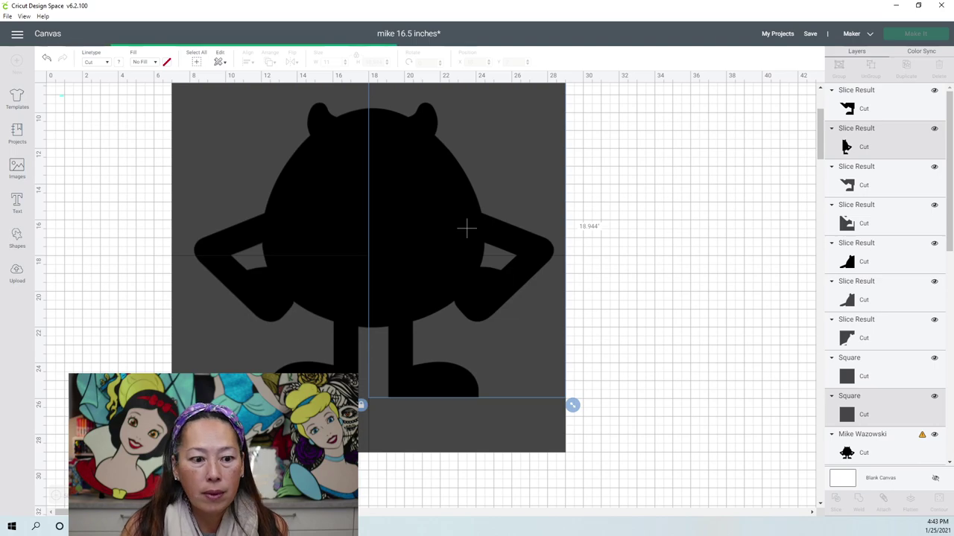
- Move the two upper black quarters off the grey squares into the blank area to their right, side by side at about Y 9.4
click(56, 498)
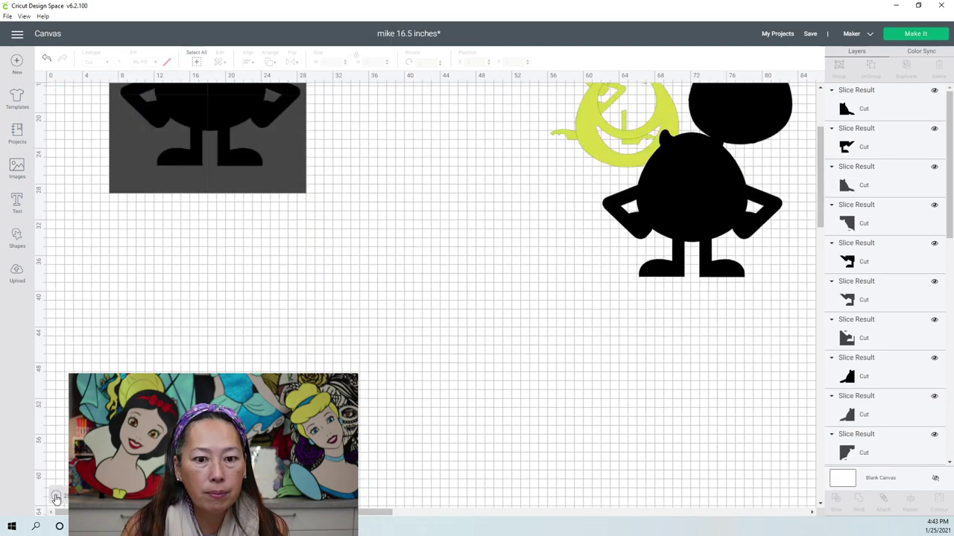
scroll(257, 292, up, 2)
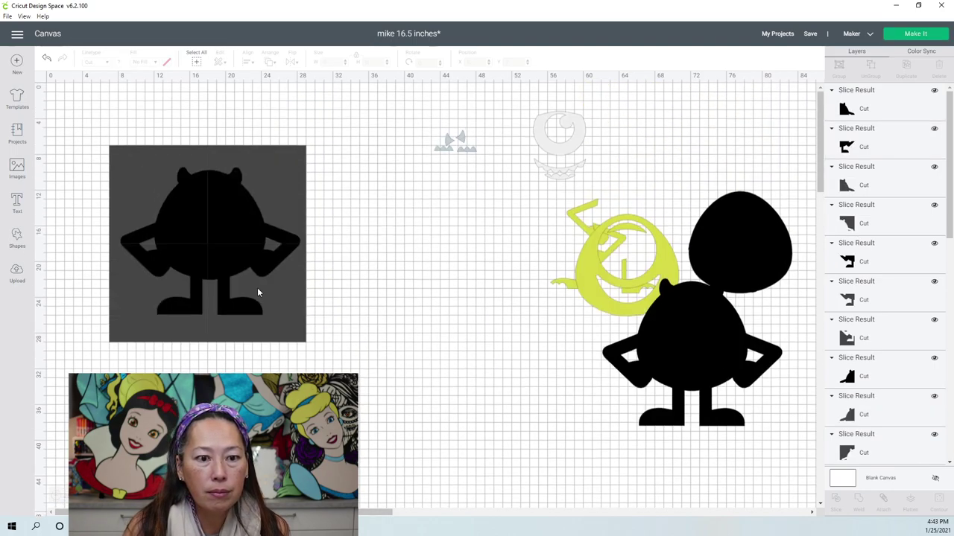
click(242, 219)
drag(263, 217, 537, 226)
click(174, 213)
drag(174, 213, 462, 221)
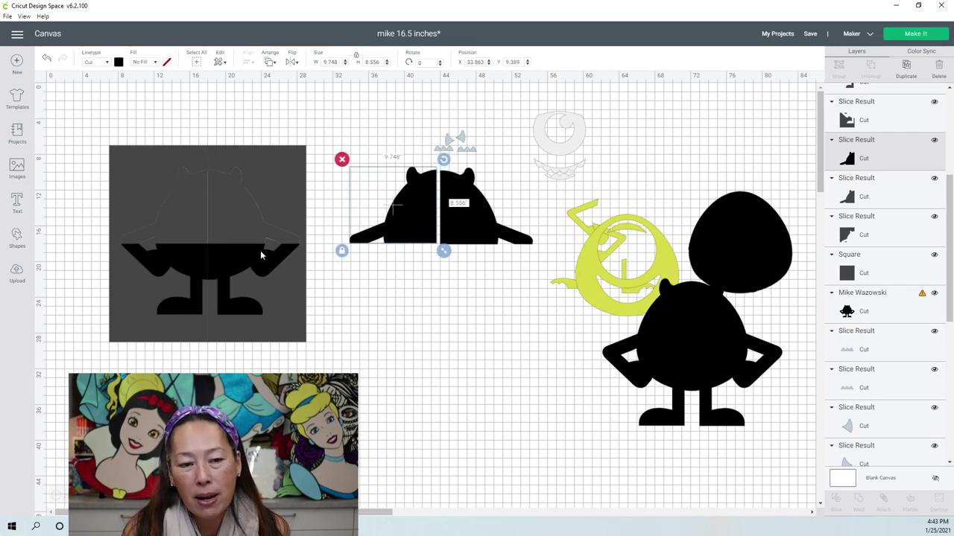
- Place the two lower black quarters just beneath the upper pair at about Y 18.3, and delete all the leftover grey square pieces
click(254, 258)
drag(254, 257, 507, 261)
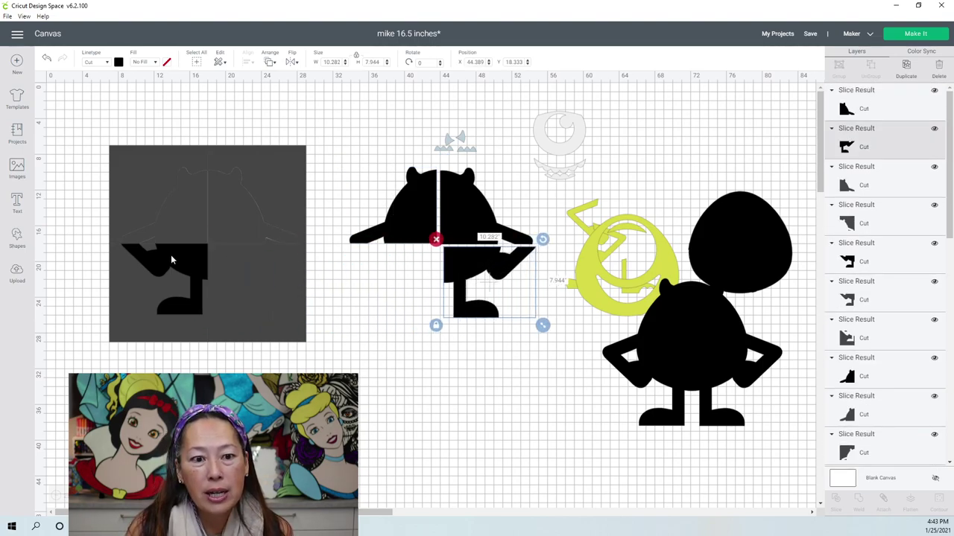
drag(199, 260, 389, 263)
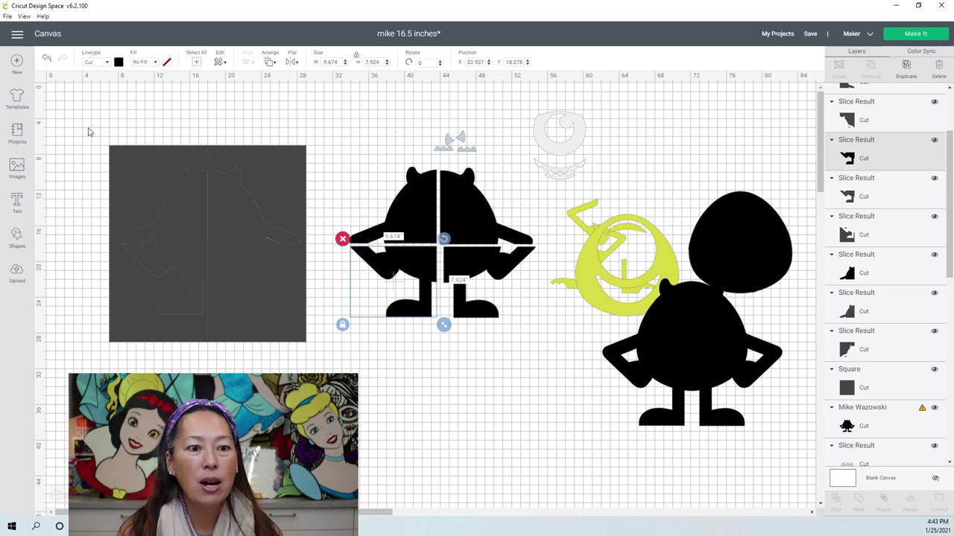
drag(85, 128, 305, 340)
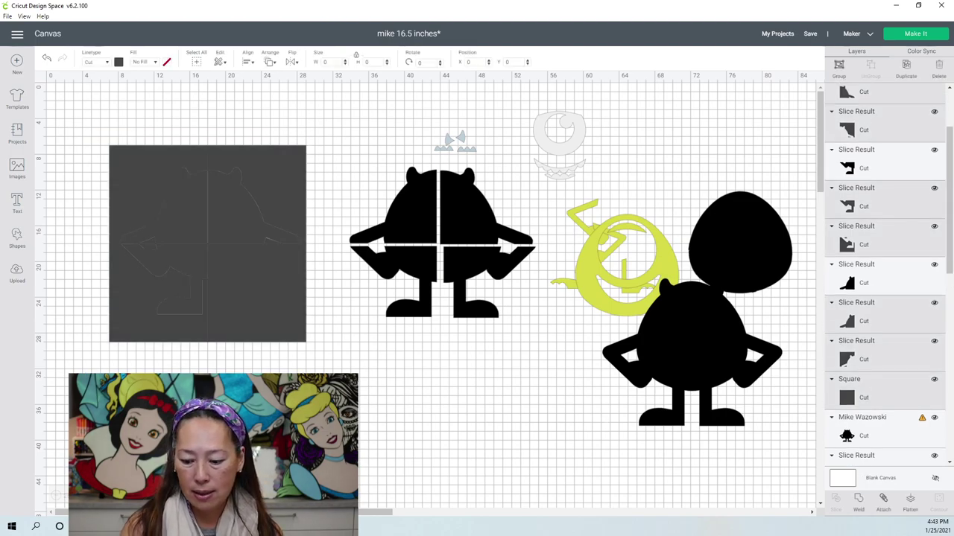
key(Delete)
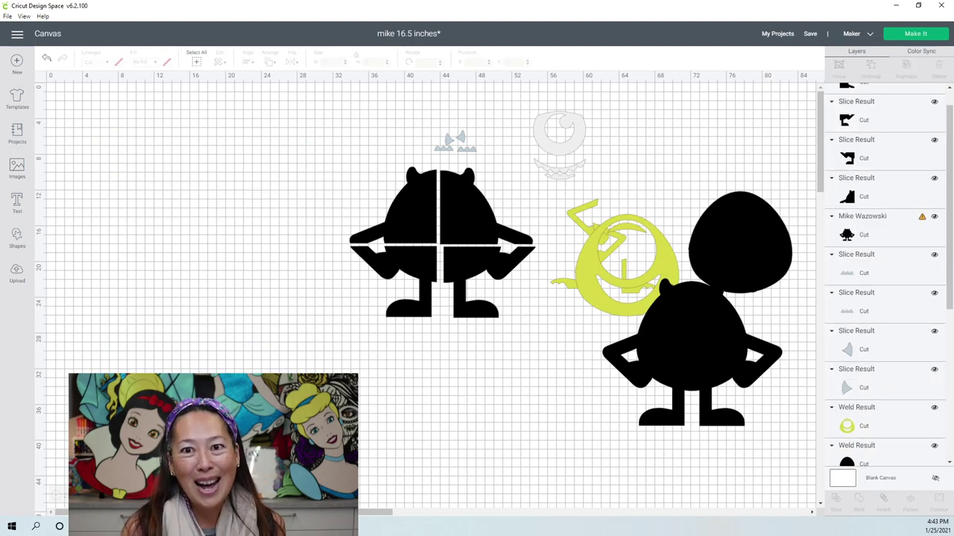